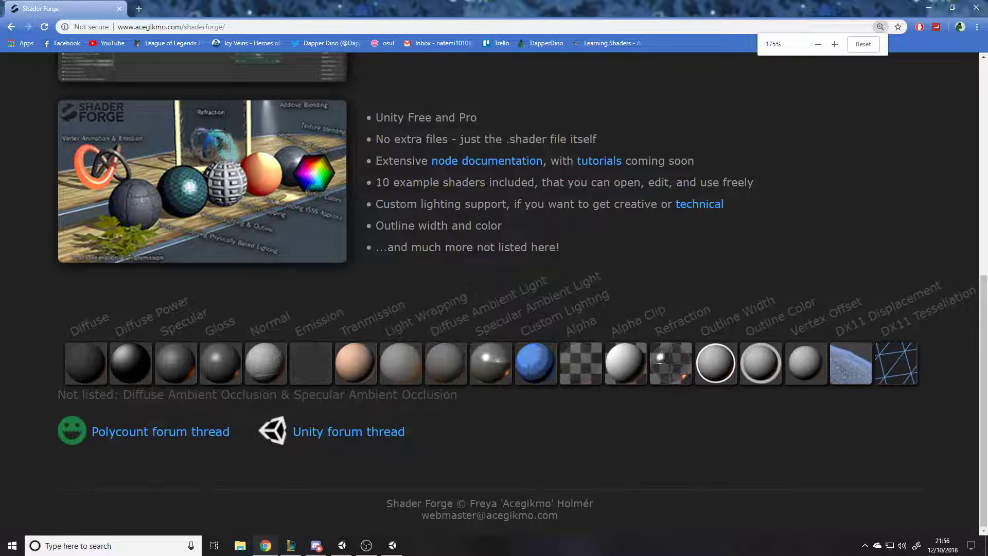
drag(502, 503, 594, 507)
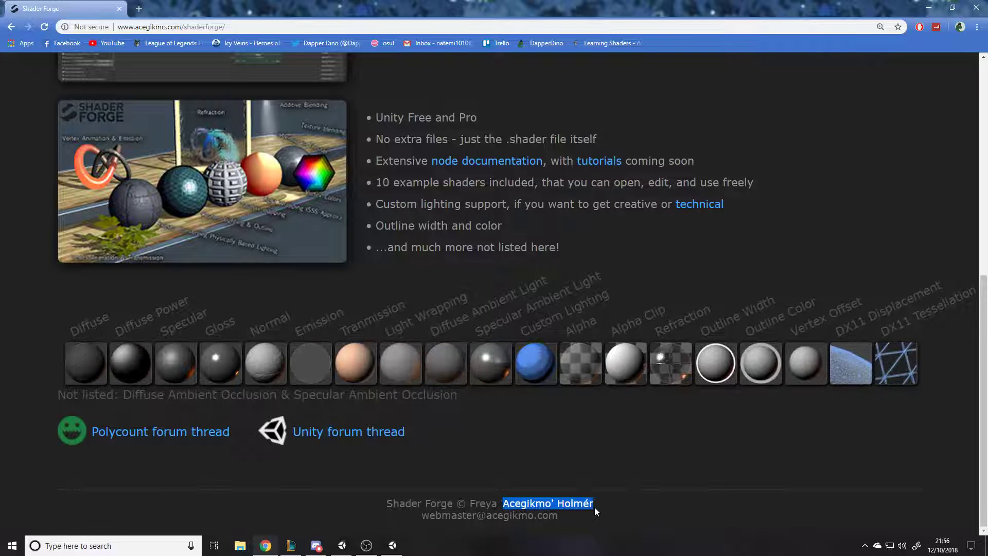
click(617, 499)
ctrl+scroll(578, 397, down, 3)
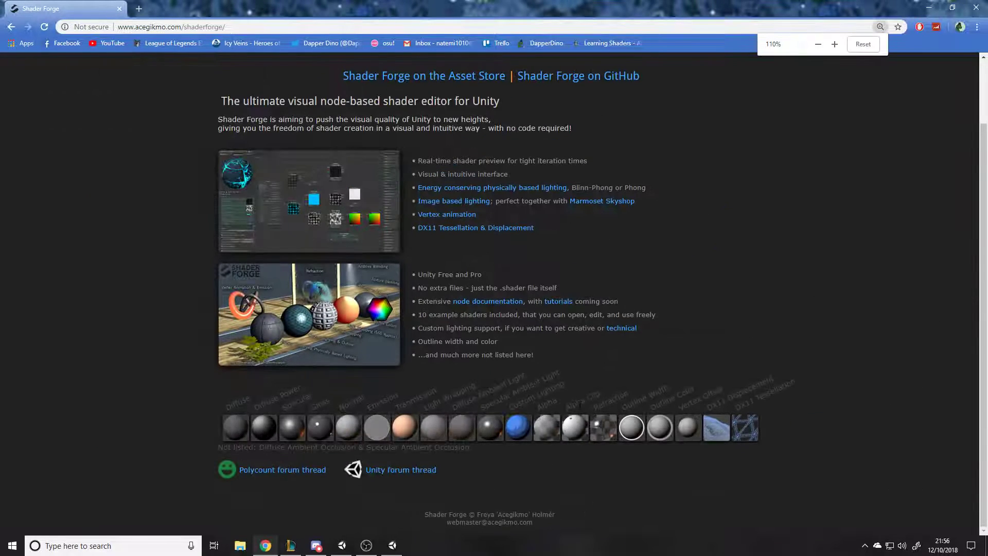
ctrl+scroll(576, 396, down, 2)
ctrl+scroll(576, 395, up, 1)
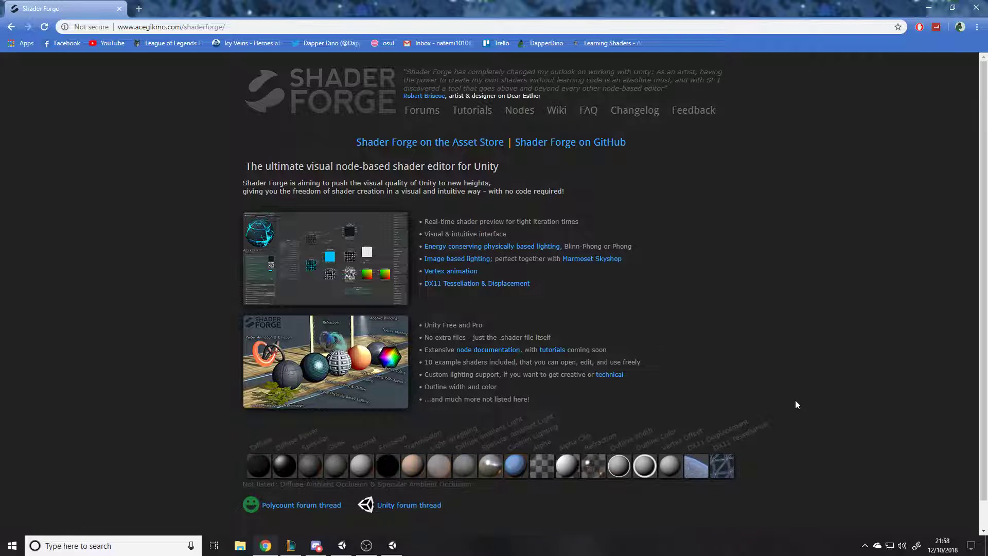
- Return to the shaderforge search results, view the Shader Forge Asset Store page in a separate tab, and close that tab
click(12, 27)
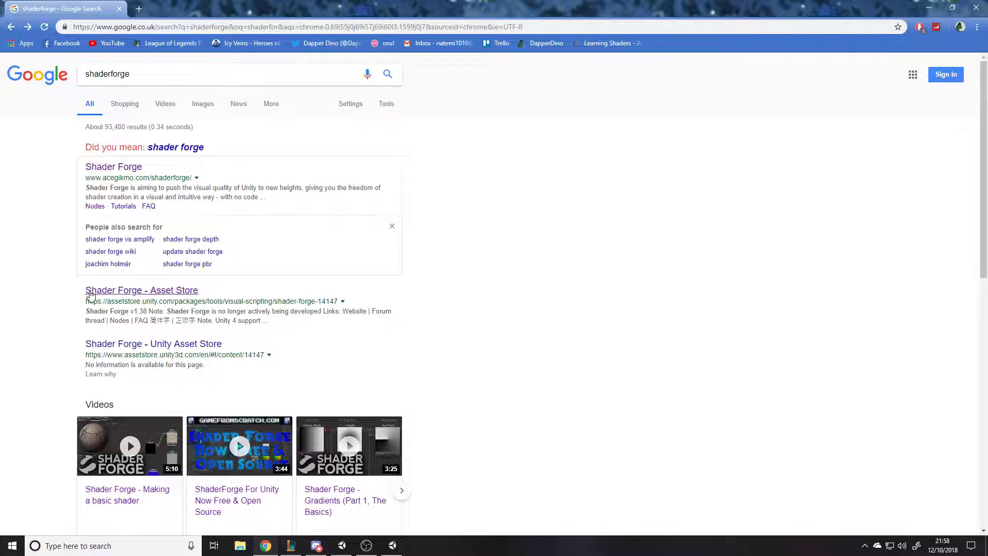
drag(86, 294, 245, 291)
click(230, 287)
middle_click(165, 295)
click(232, 10)
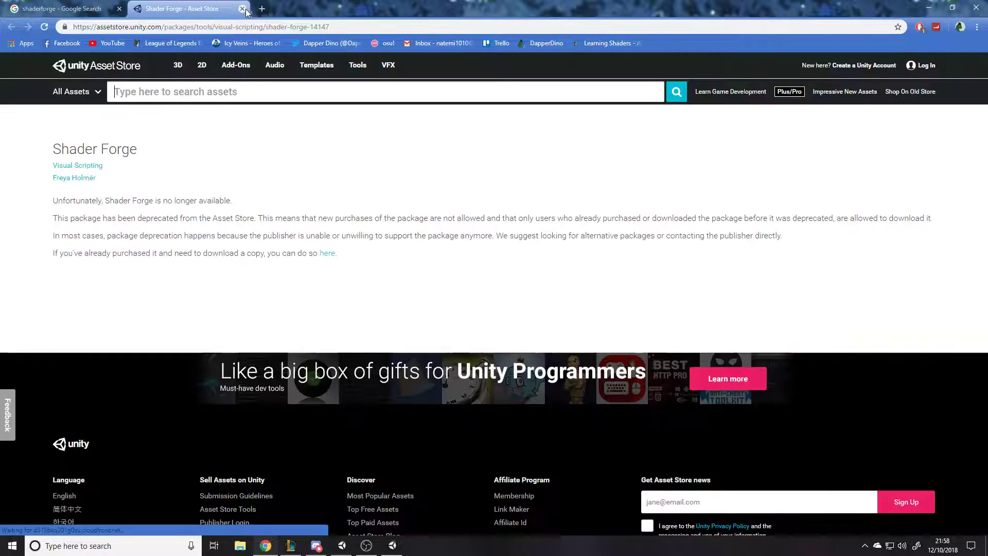
click(243, 10)
- Go to the Shader Forge website, follow its GitHub link, and download the repository as a ZIP
click(94, 170)
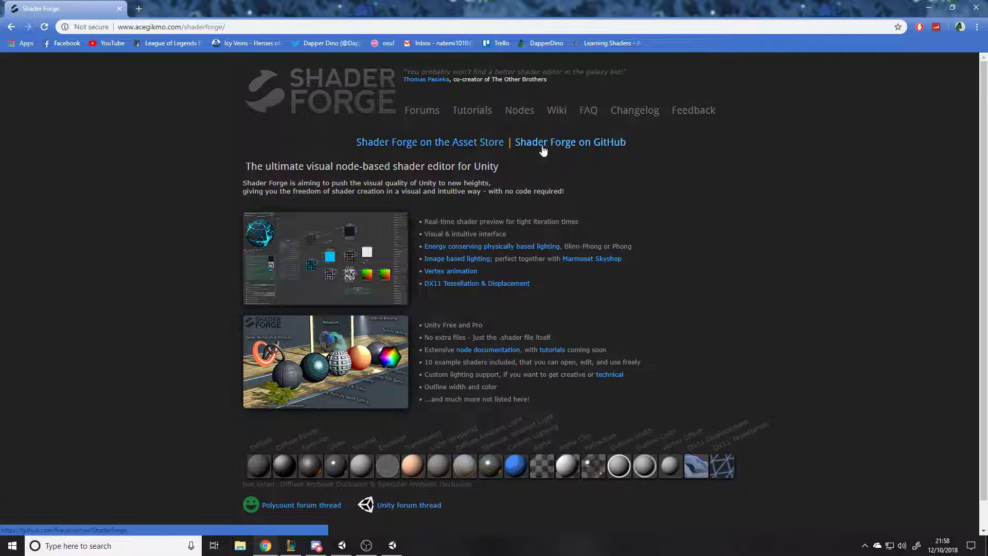
click(576, 143)
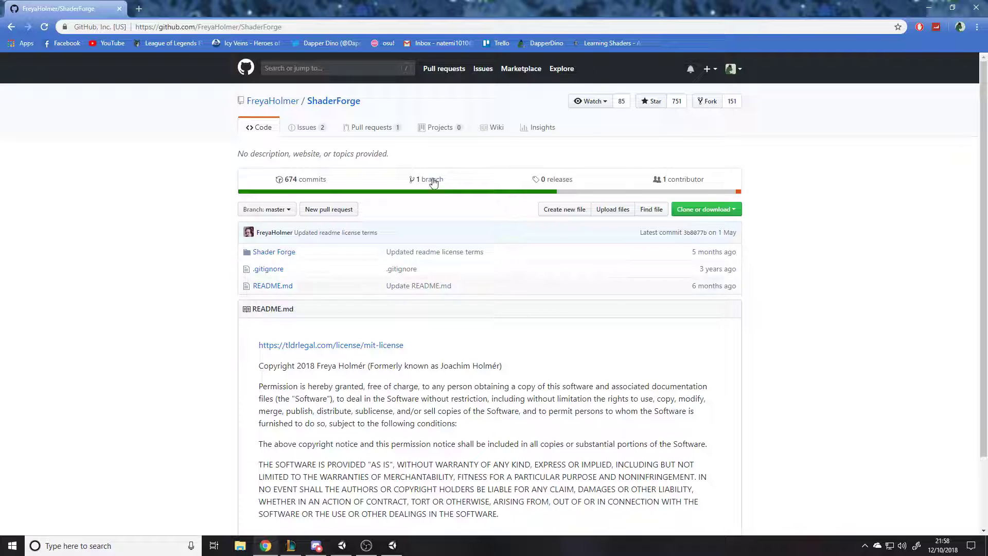
scroll(383, 305, down, 2)
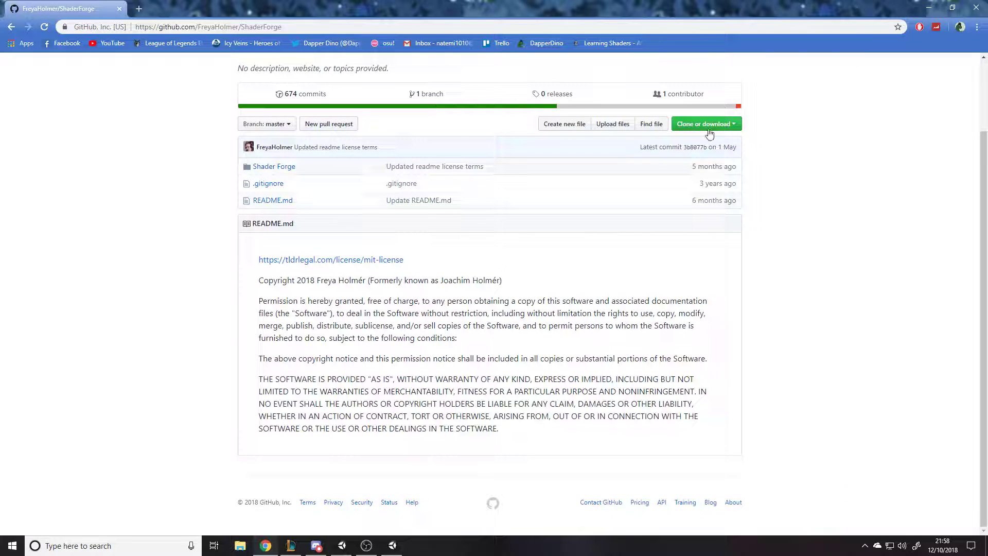
click(686, 131)
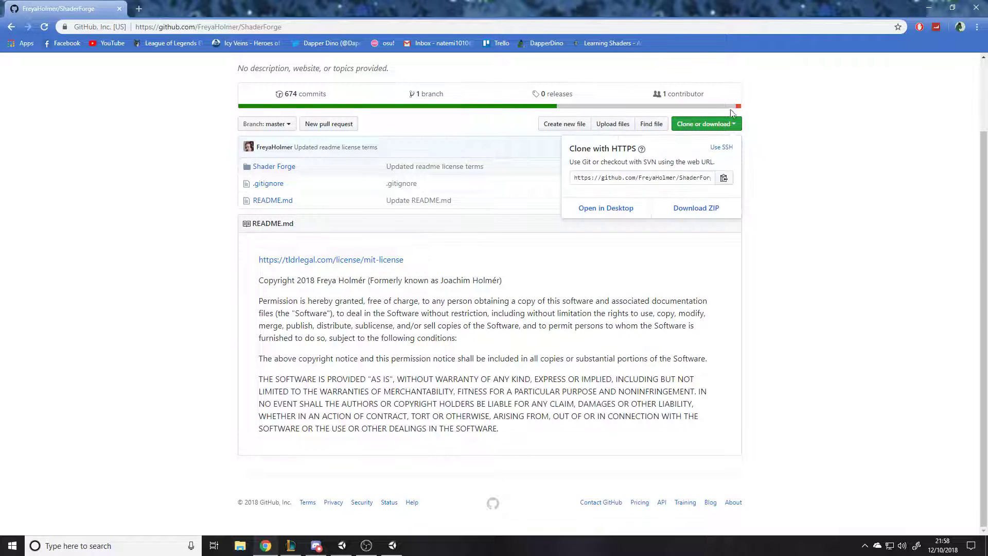
click(695, 208)
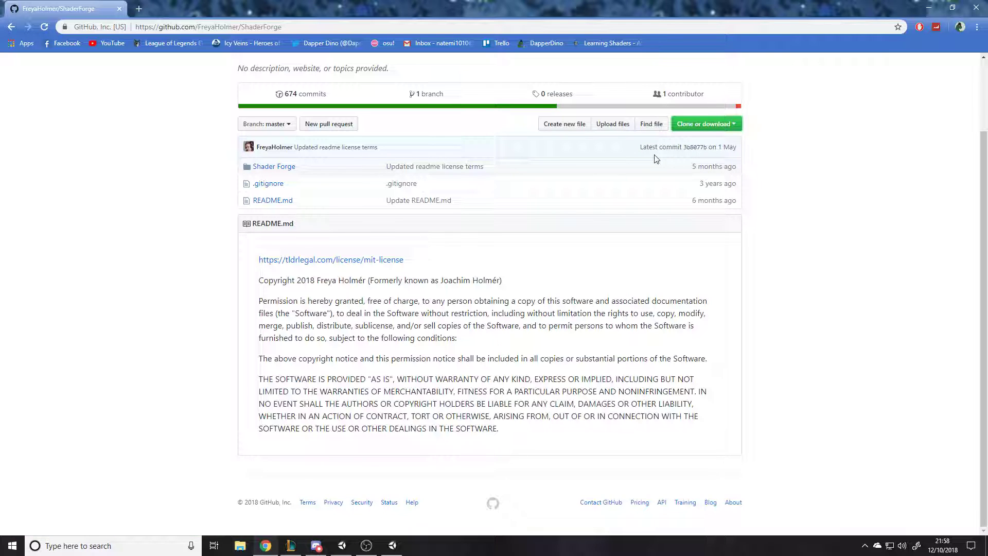
scroll(587, 160, up, 2)
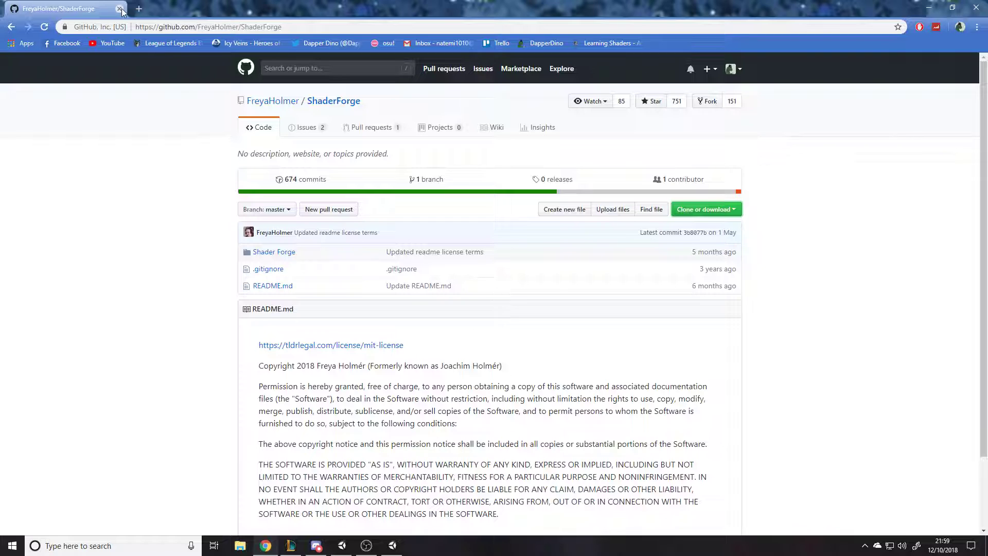
- Switch to File Explorer and open the inner ShaderForge-master folder inside Downloads
click(392, 546)
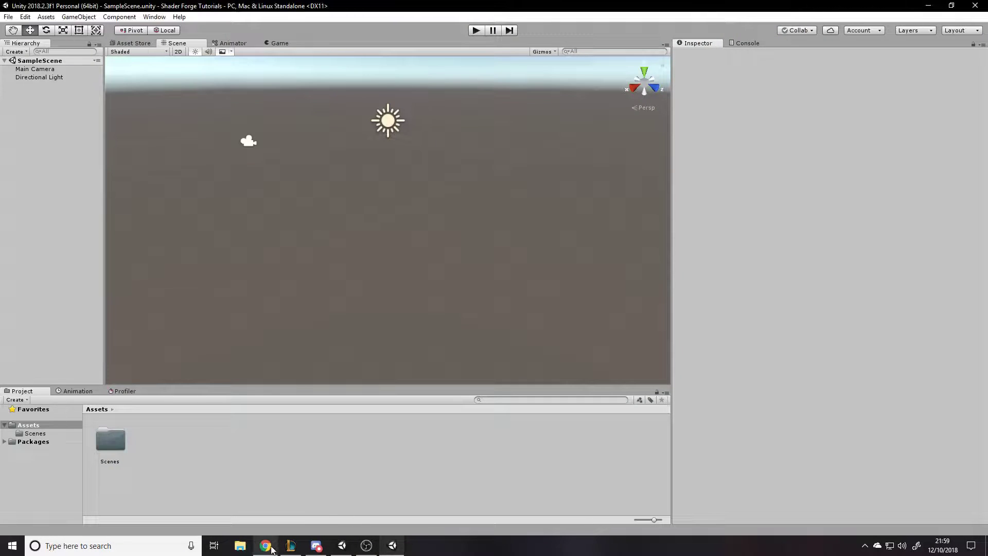
click(240, 545)
click(46, 86)
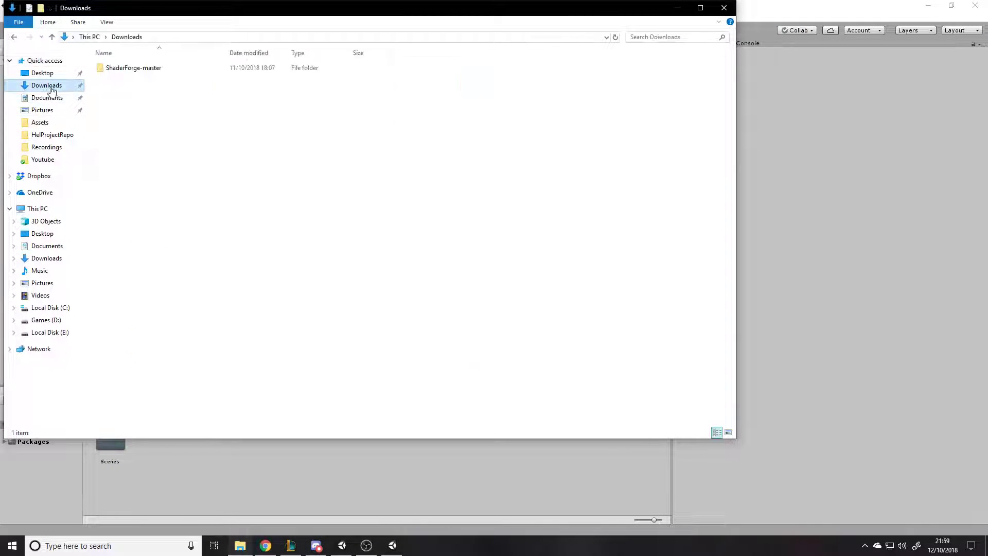
click(161, 70)
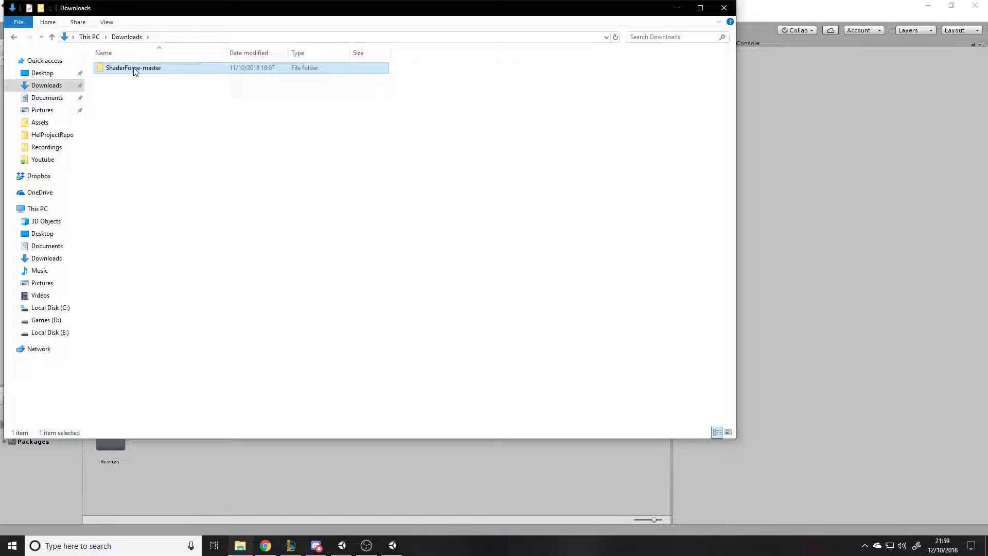
double_click(145, 71)
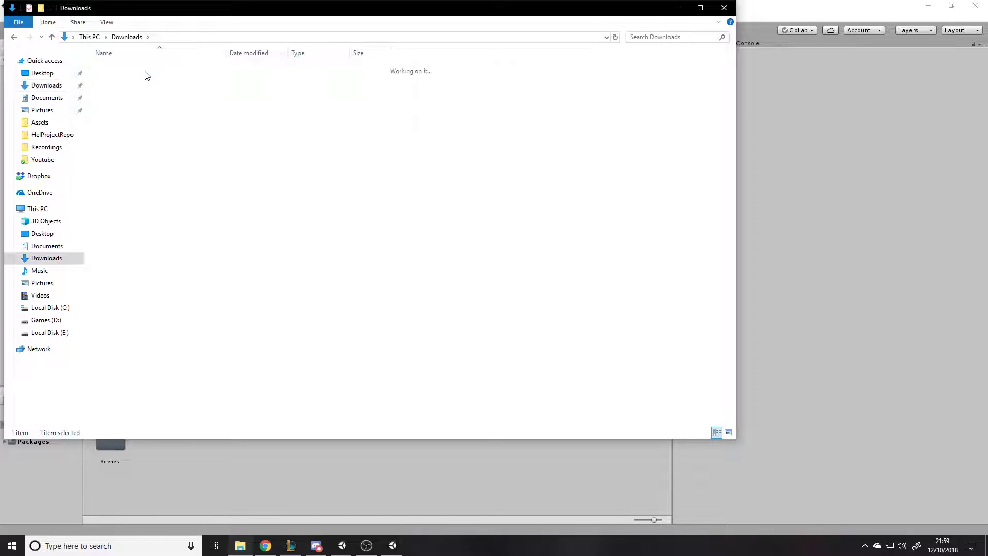
double_click(107, 69)
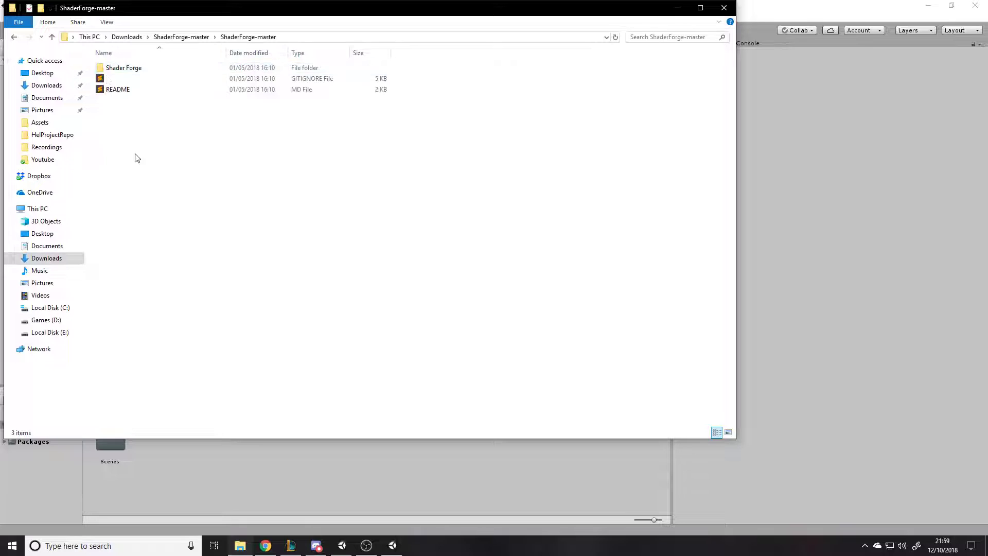
- Look inside the Shader Forge folder and return to the inner ShaderForge-master folder
double_click(120, 69)
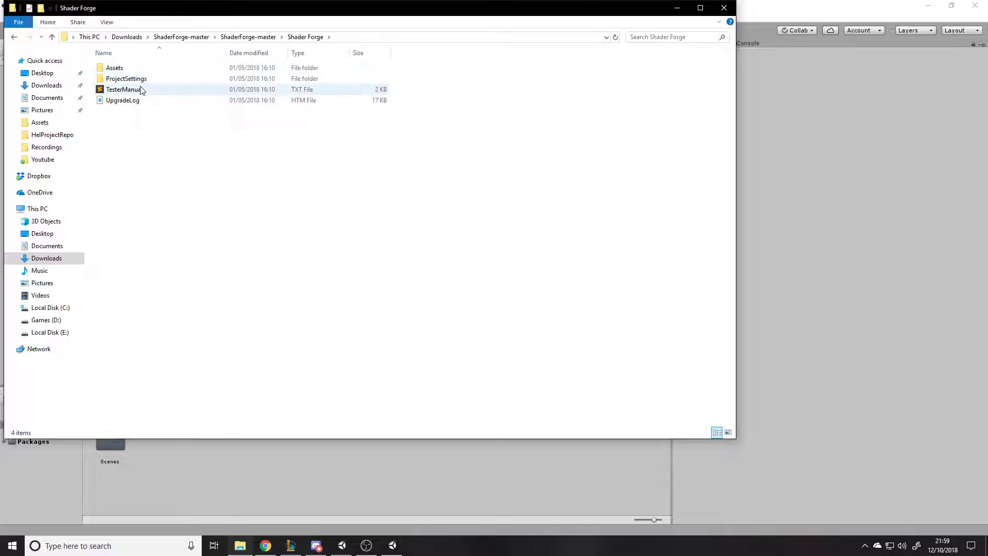
click(12, 37)
click(13, 38)
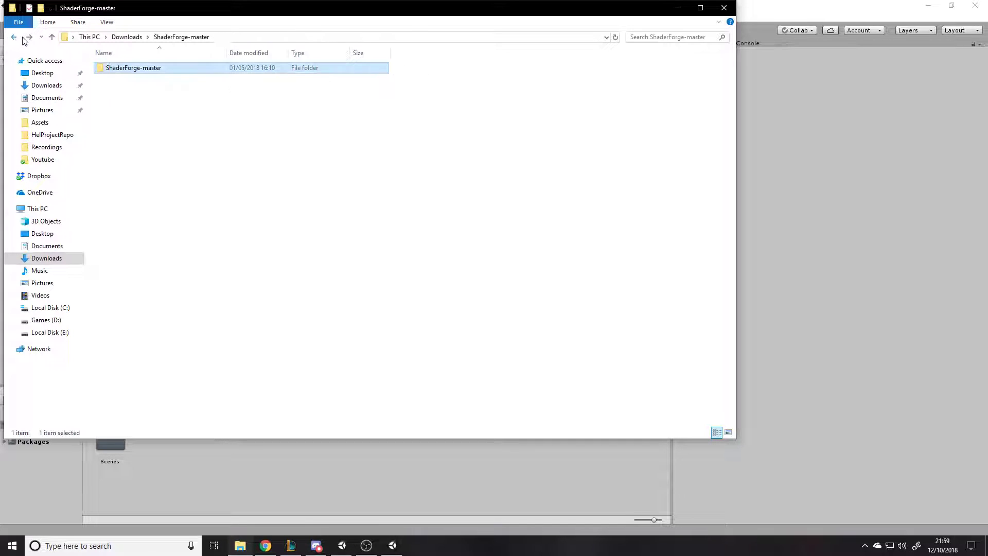
double_click(159, 75)
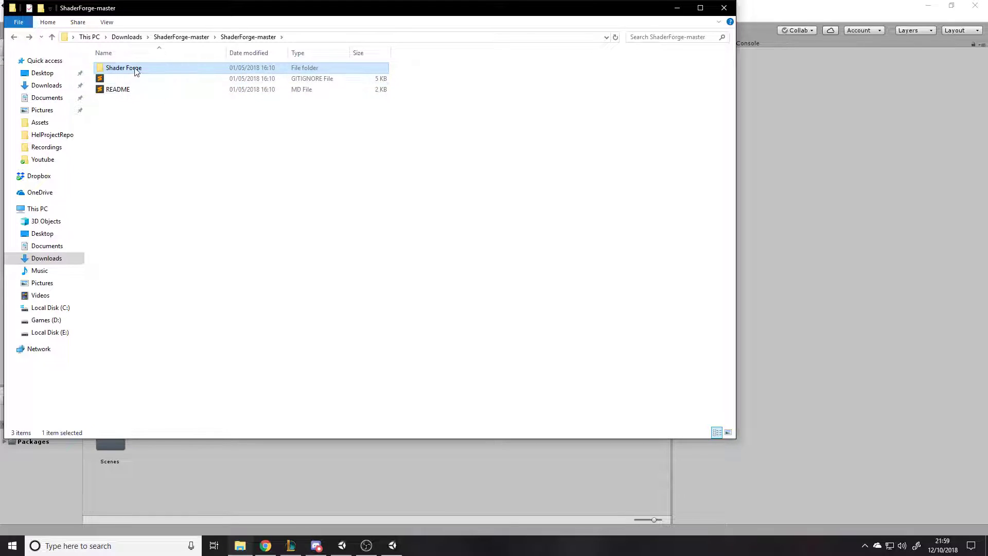
- Open the README file to view its license text and close the text editor
double_click(125, 90)
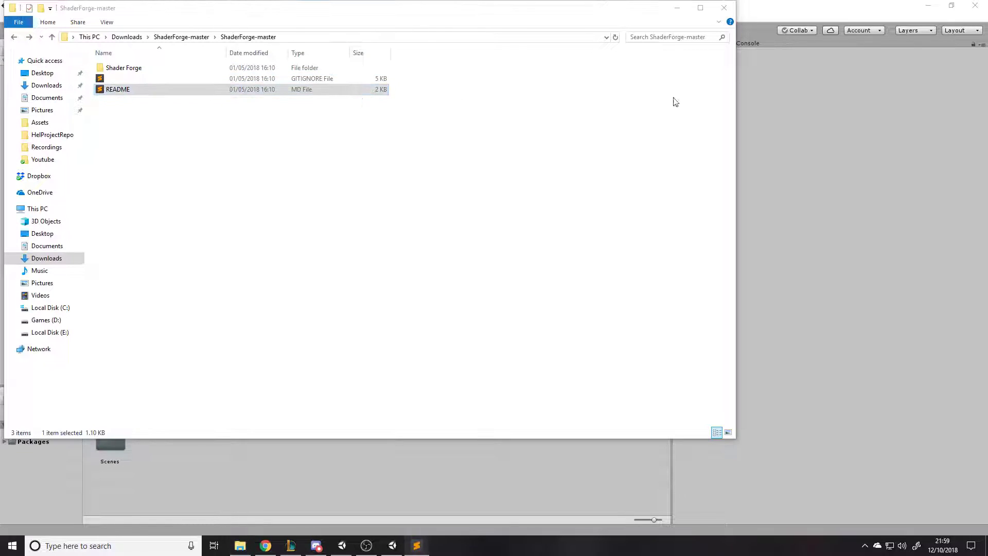
drag(972, 145, 316, 57)
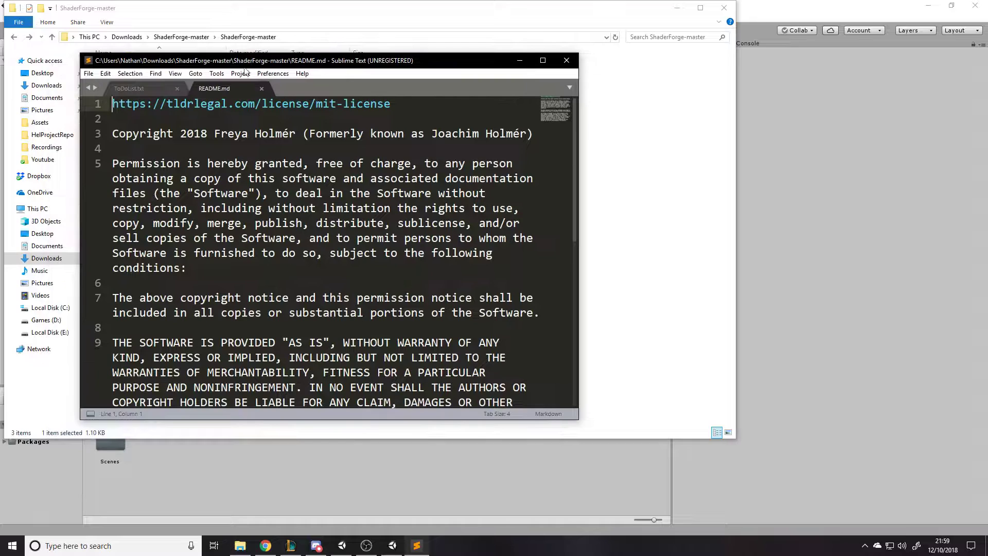
drag(487, 65, 987, 29)
key(alt+F4)
- Import the Shader Forge folder from ShaderForge-master into the Assets folder of the Unity project
click(122, 69)
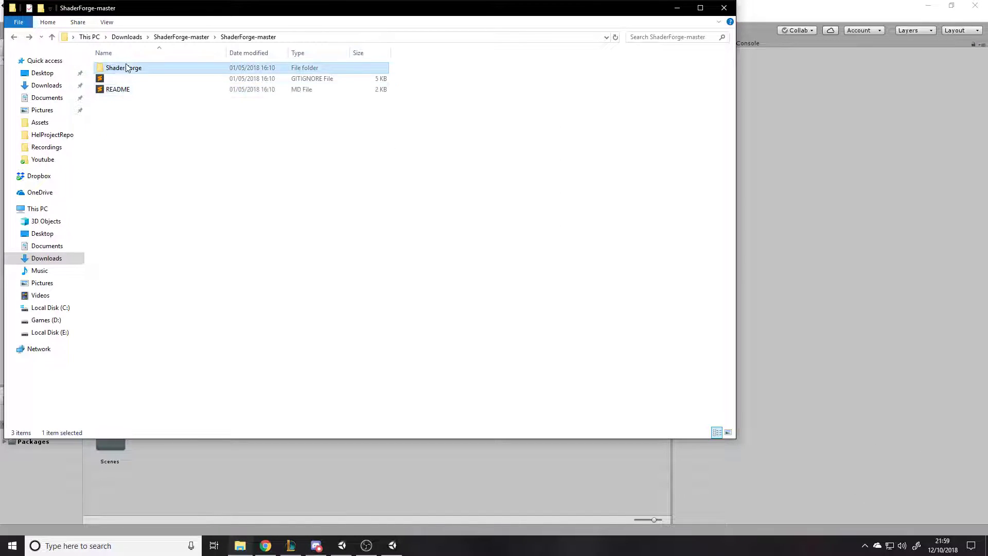
drag(225, 9, 579, 41)
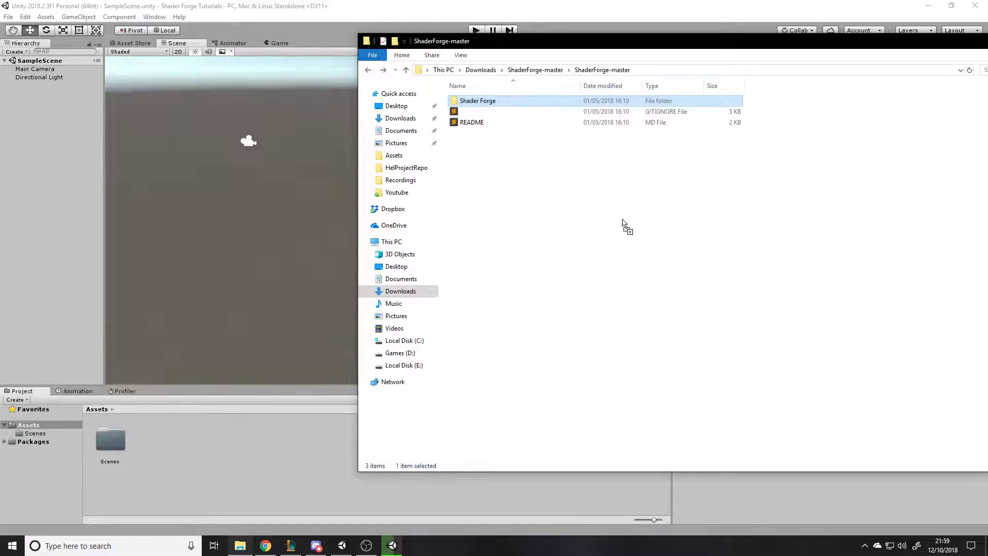
drag(639, 105, 457, 45)
drag(487, 111, 484, 185)
drag(582, 41, 361, 64)
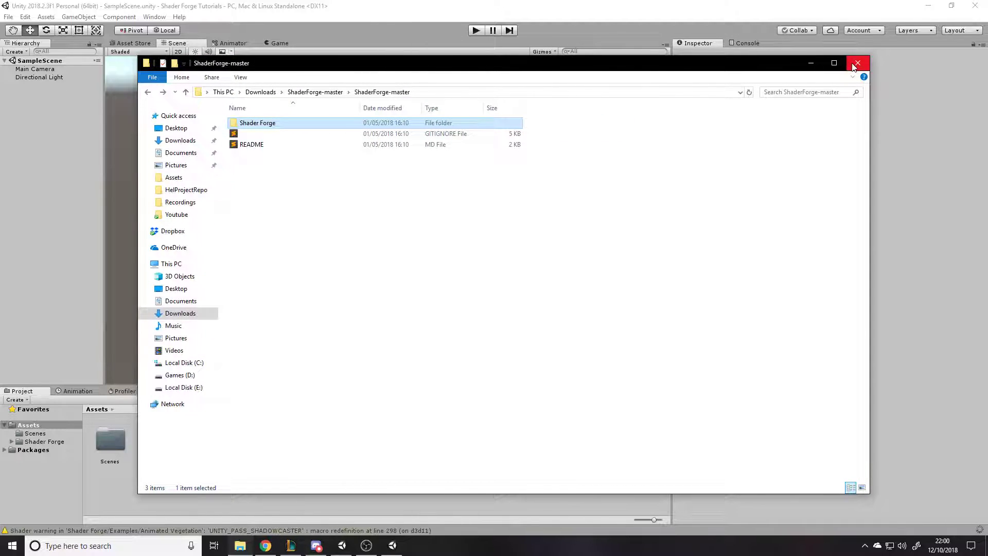
- Close the folder window, switch to Unity, and approve the automatic API update of the project's scripts
click(690, 177)
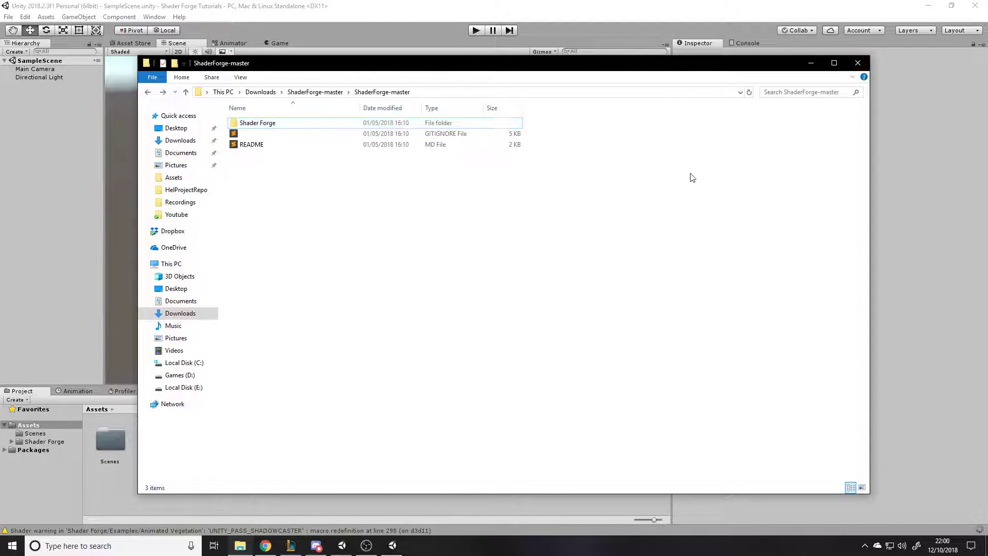
click(865, 68)
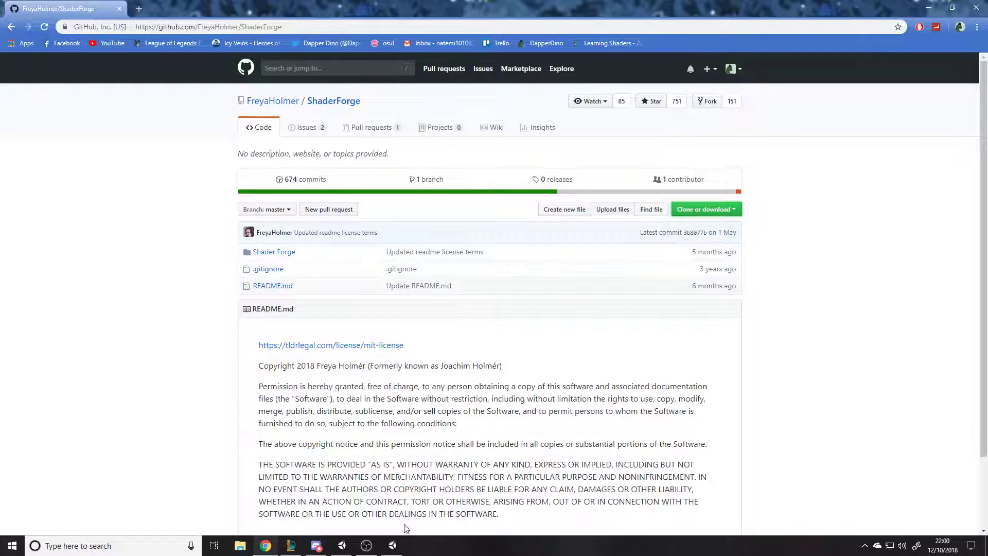
click(391, 549)
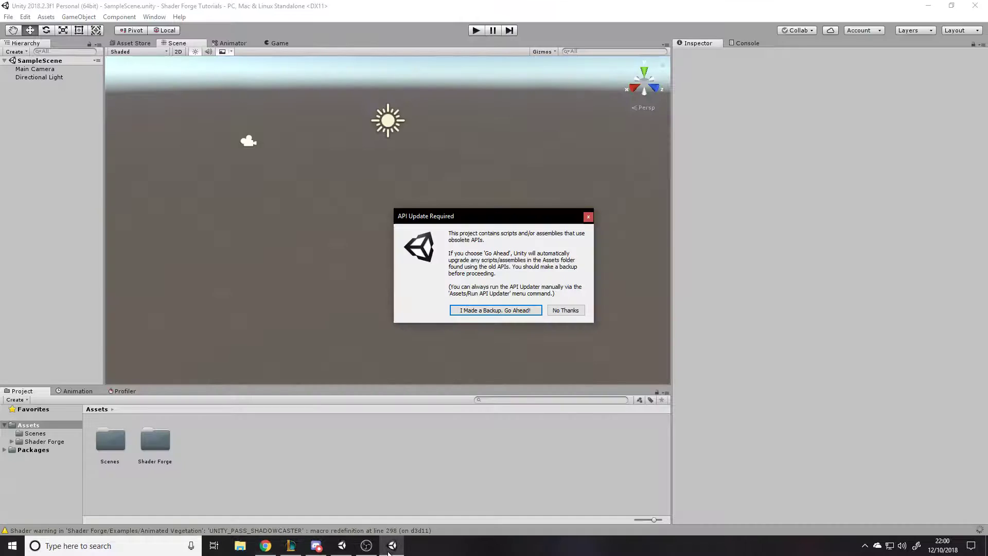
click(509, 310)
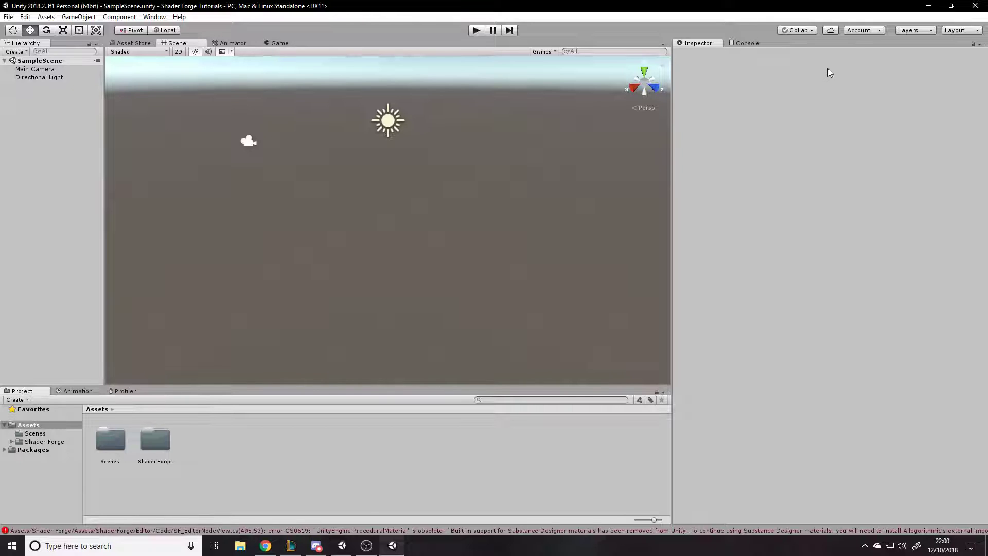
- Clear the Unity console and show the details of the SF_EditorNodeView.cs(531,61) error
click(748, 43)
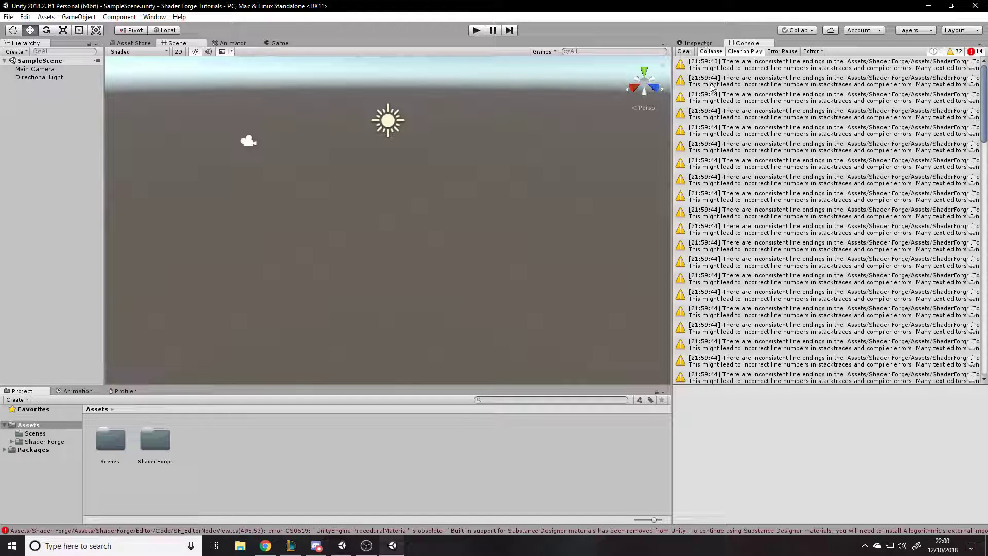
click(684, 51)
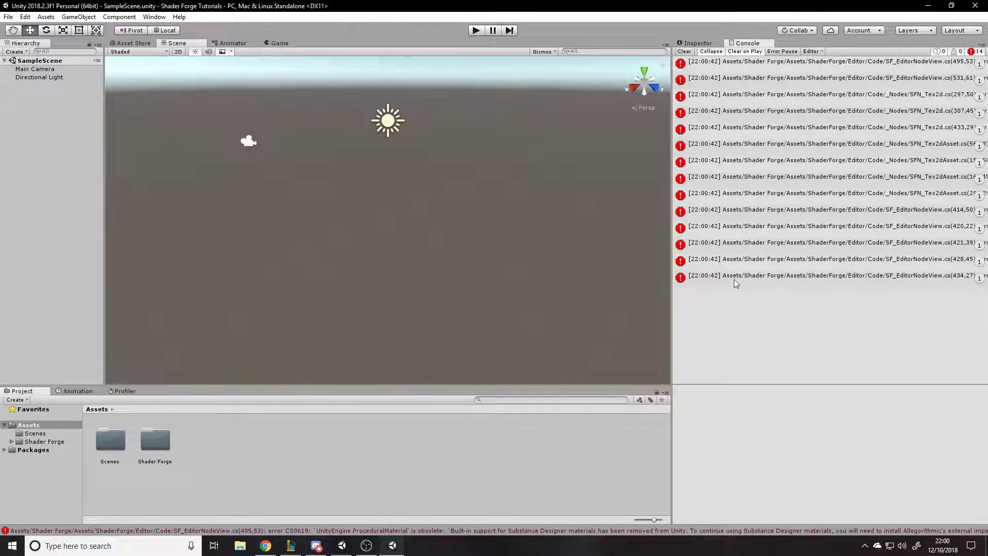
click(773, 78)
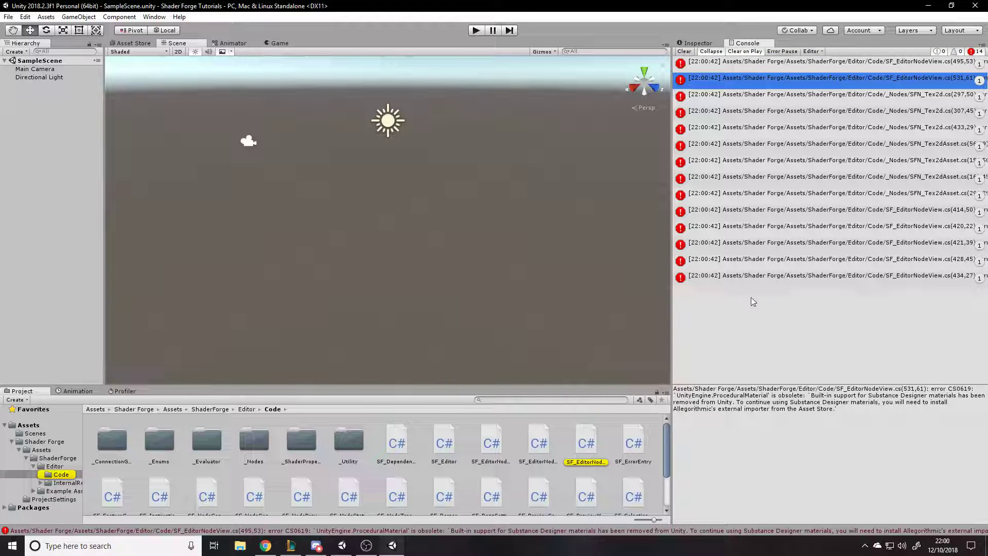
- Try to enter play mode and return the project browser to the root Assets folder
click(477, 29)
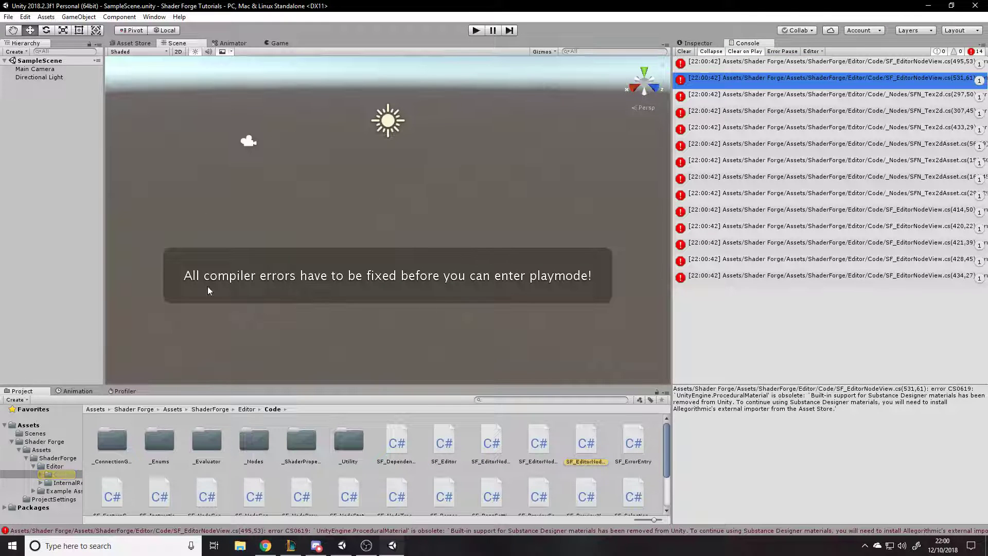
click(95, 410)
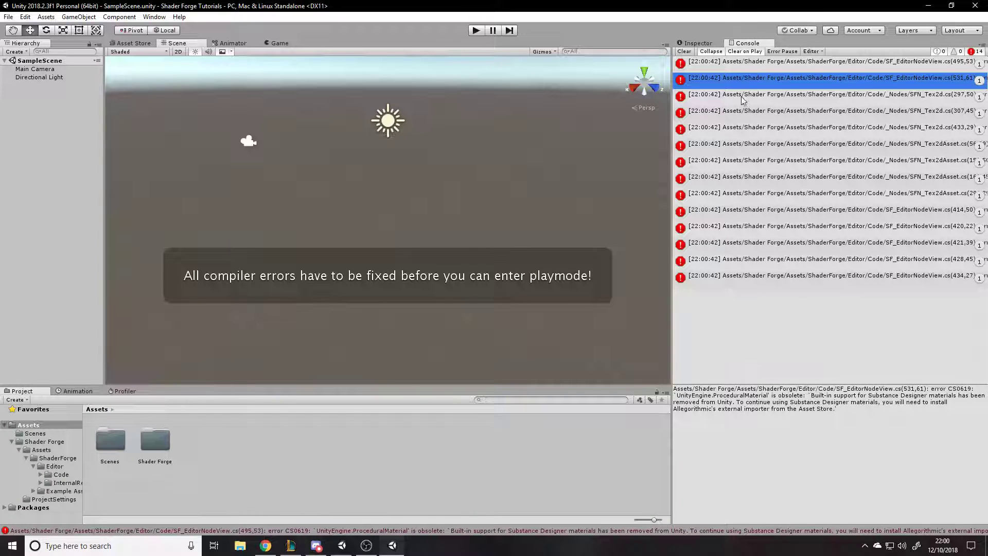
- Open the SF_EditorNodeView.cs(495,53) error in Visual Studio and switch back to Unity
click(744, 65)
double_click(744, 68)
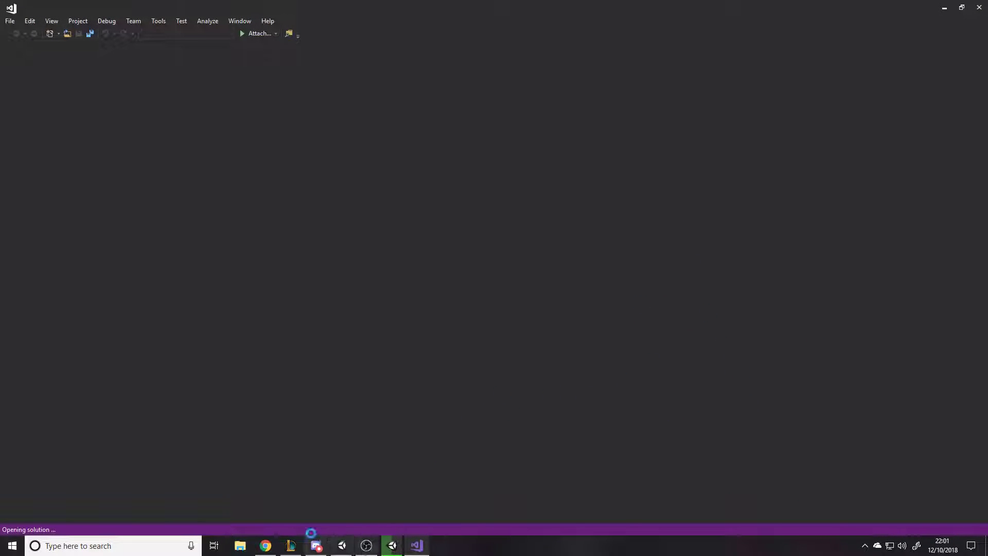
click(392, 546)
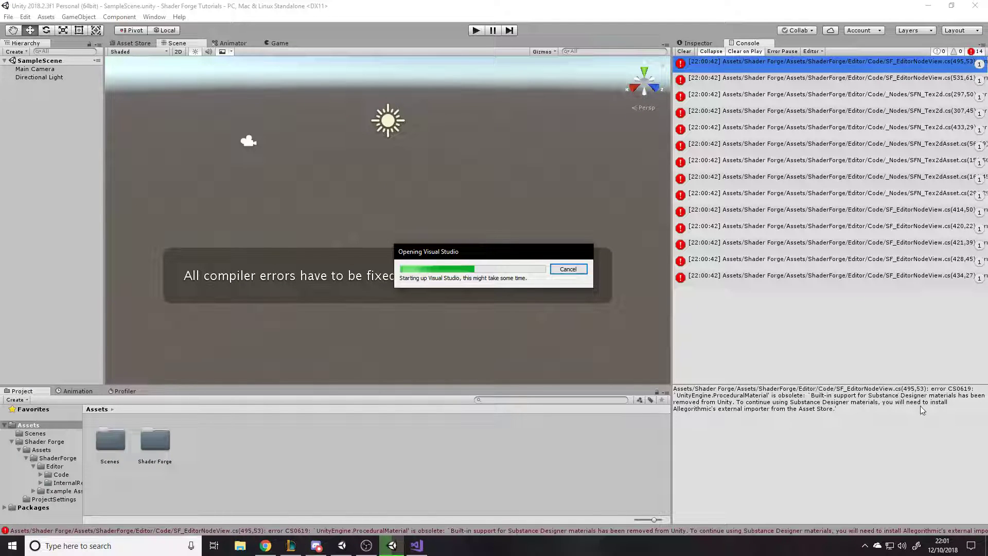
- Switch to Visual Studio, delete the entire OnDroppedSubstance method from SF_EditorNodeView.cs, and save the file
click(417, 545)
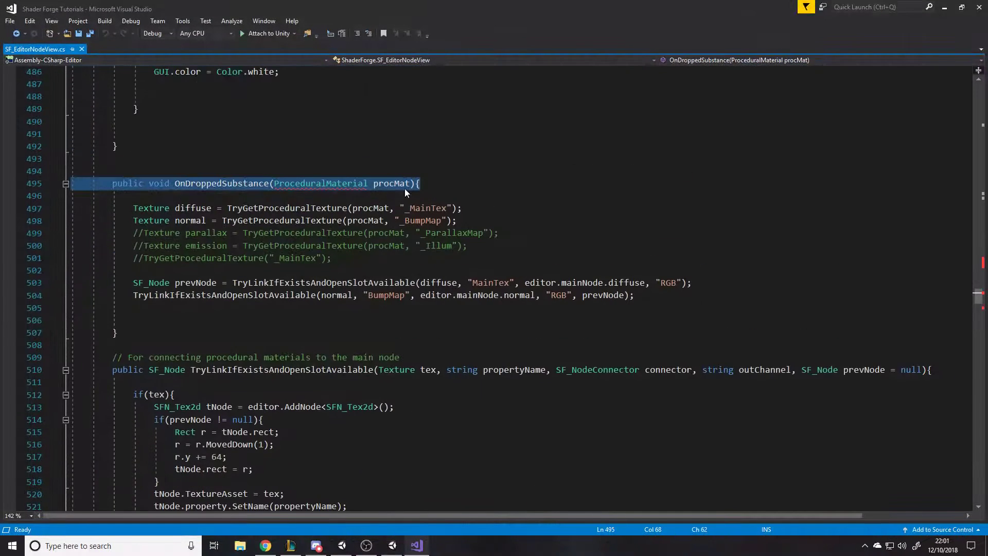
click(164, 183)
key(End)
drag(149, 330, 70, 183)
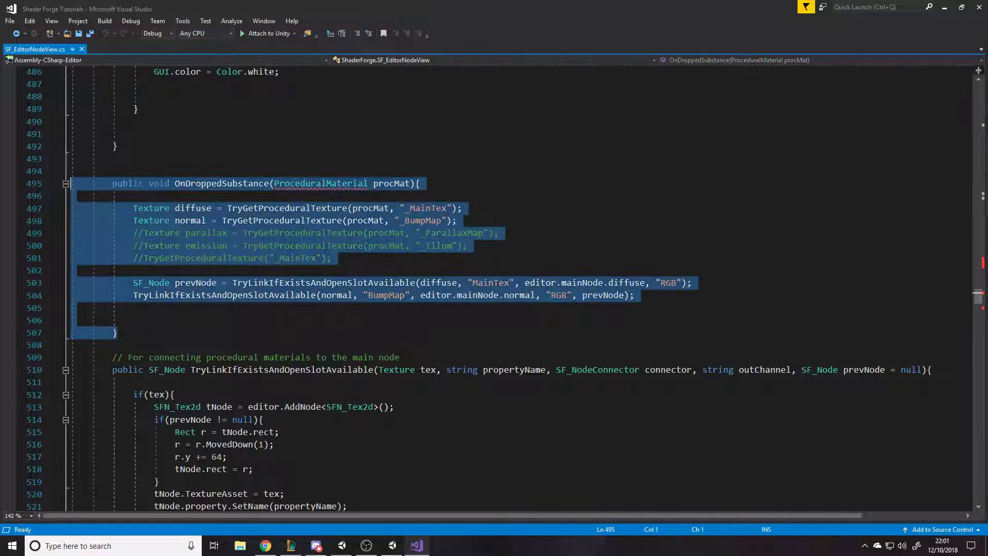
mouse_move(346, 184)
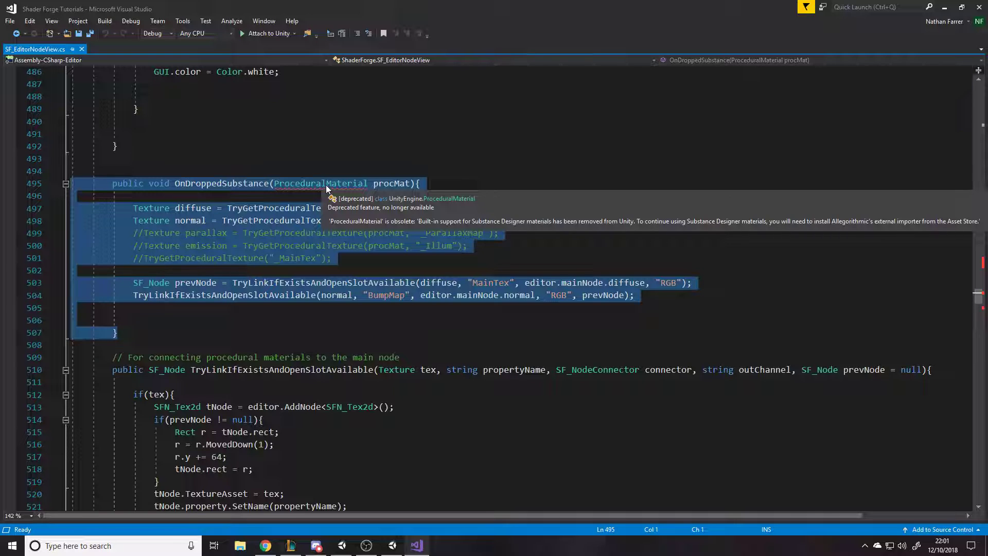
drag(117, 332, 72, 183)
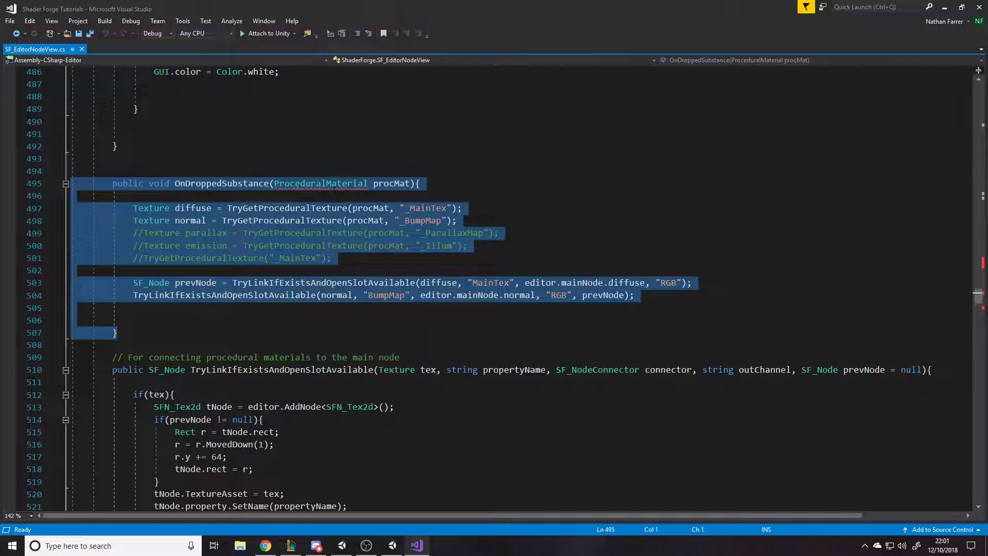
key(BackSpace)
key(BackSpace)
key(BackSpace)
key(BackSpace)
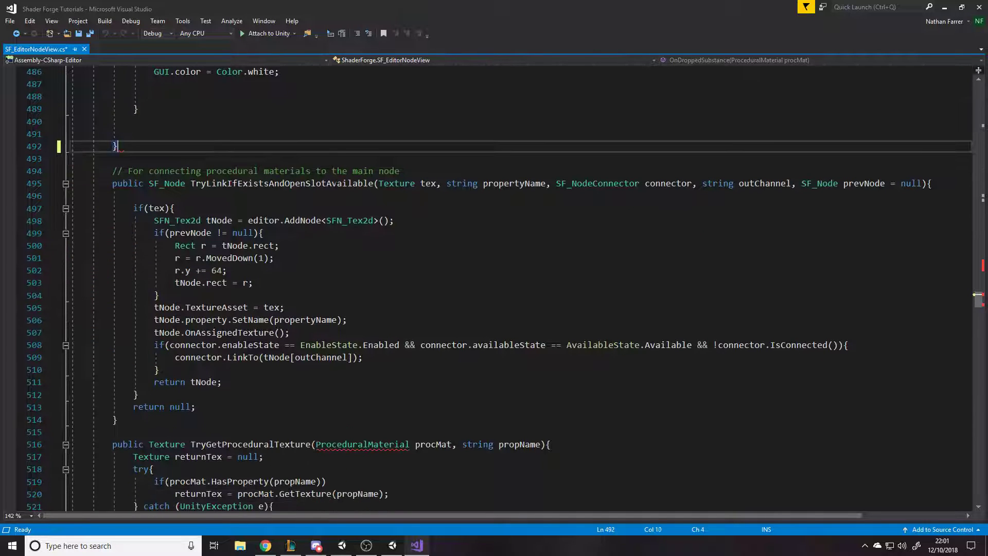
key(ctrl+s)
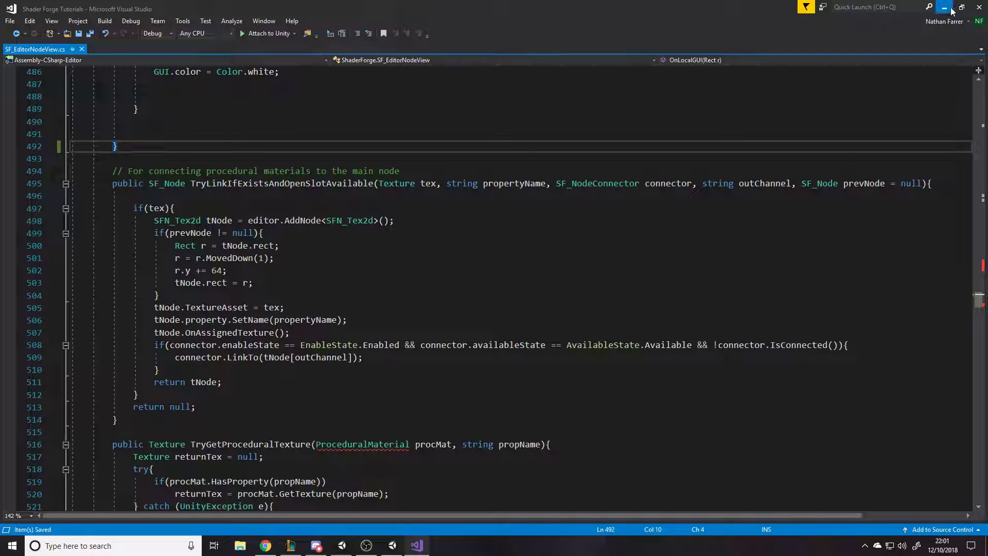
- Open the next SF_EditorNodeView.cs error from Unity's console, delete the TryGetProceduralTexture method with its surplus blank lines, and save
click(947, 9)
double_click(857, 79)
click(389, 102)
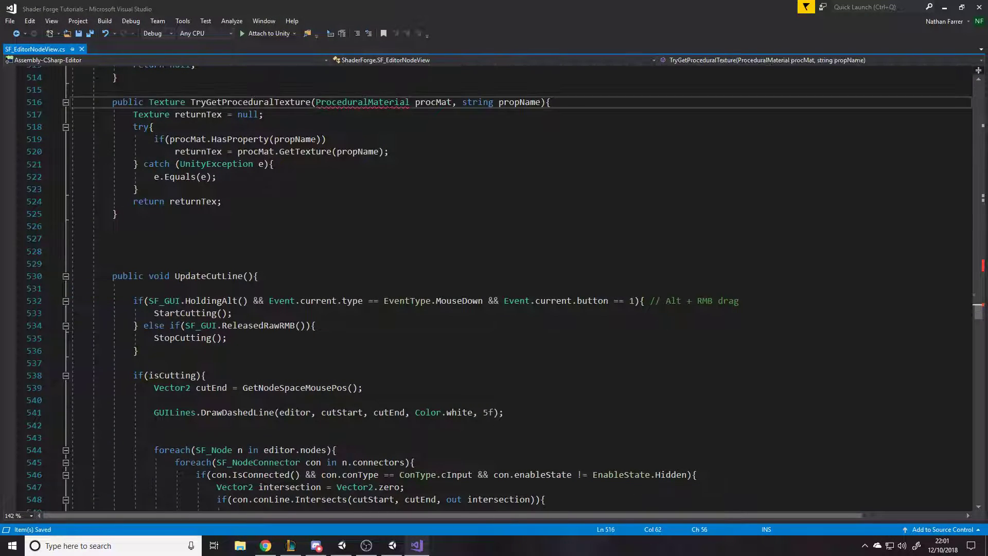
scroll(389, 102, up, 3)
drag(118, 326, 14, 215)
key(BackSpace)
key(BackSpace)
key(BackSpace)
key(Delete)
key(Delete)
key(Delete)
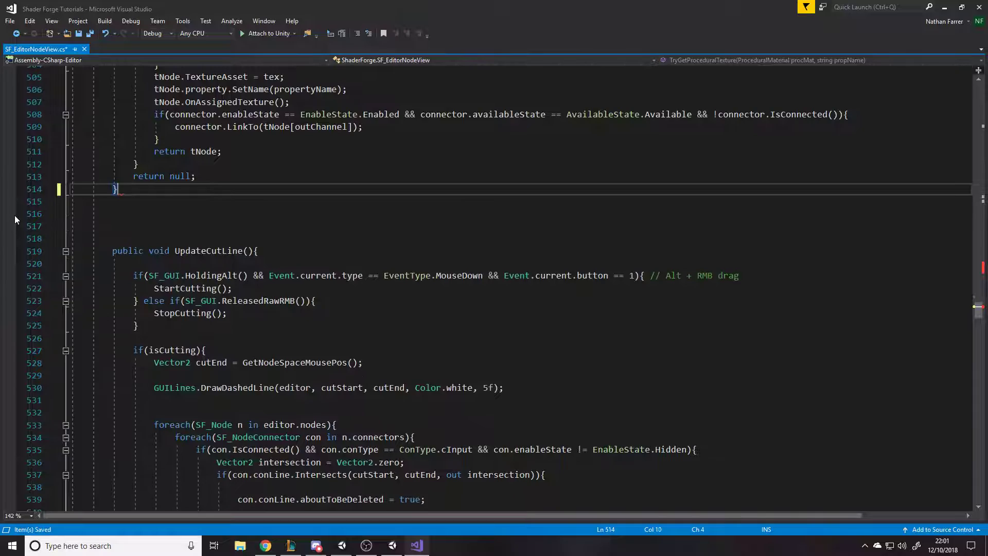
key(ctrl+s)
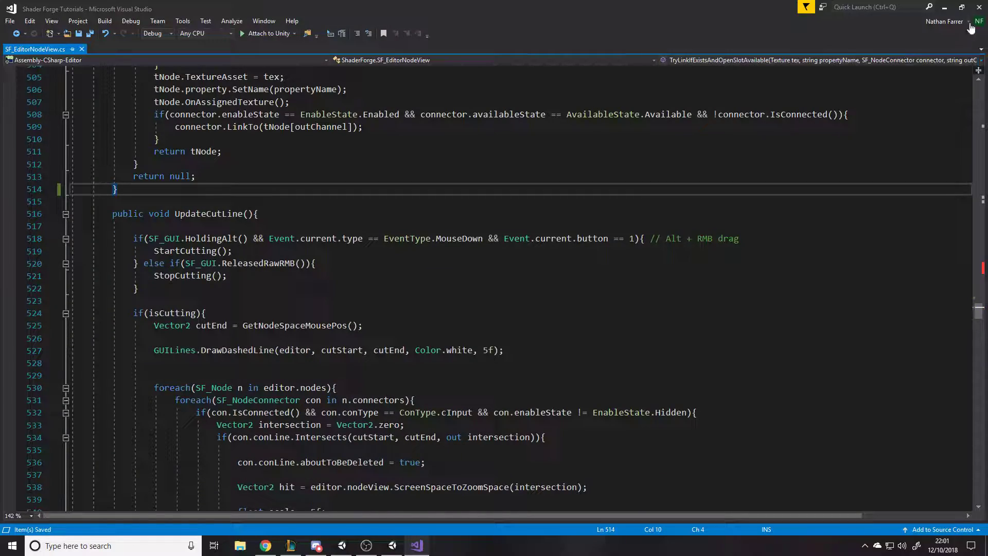
- Open the SFN_Tex2d.cs(307,45) error from Unity's console, normalize the file's line endings to Windows (CR LF), and save
click(945, 8)
double_click(813, 96)
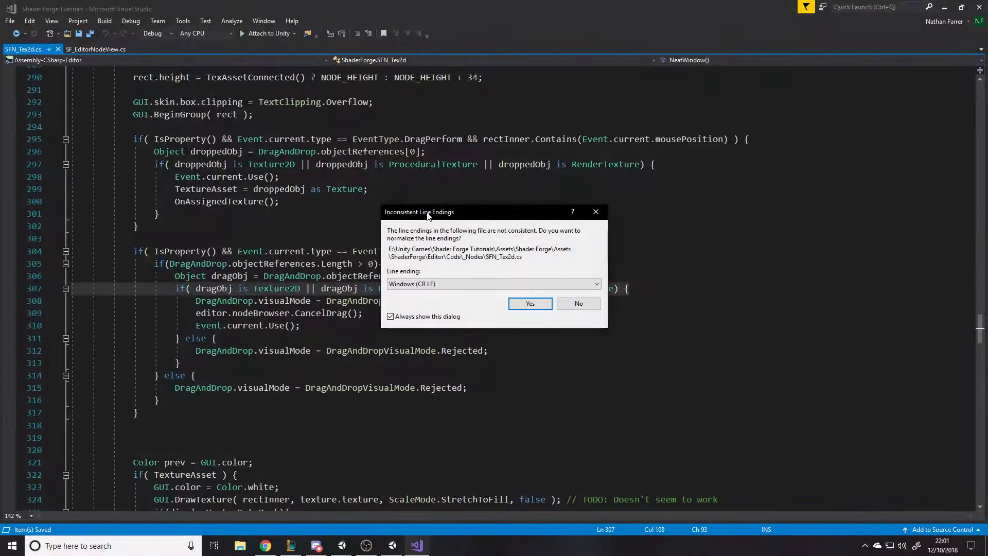
click(536, 305)
click(436, 313)
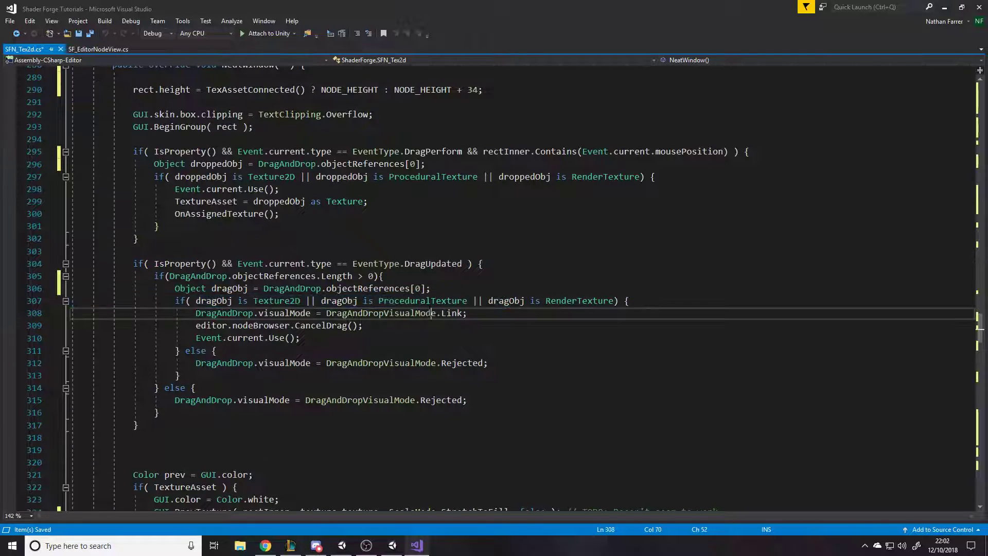
key(ctrl+s)
- Remove the ProceduralTexture checks from the dragObj and droppedObj conditions in SFN_Tex2d.cs and save the file
click(642, 300)
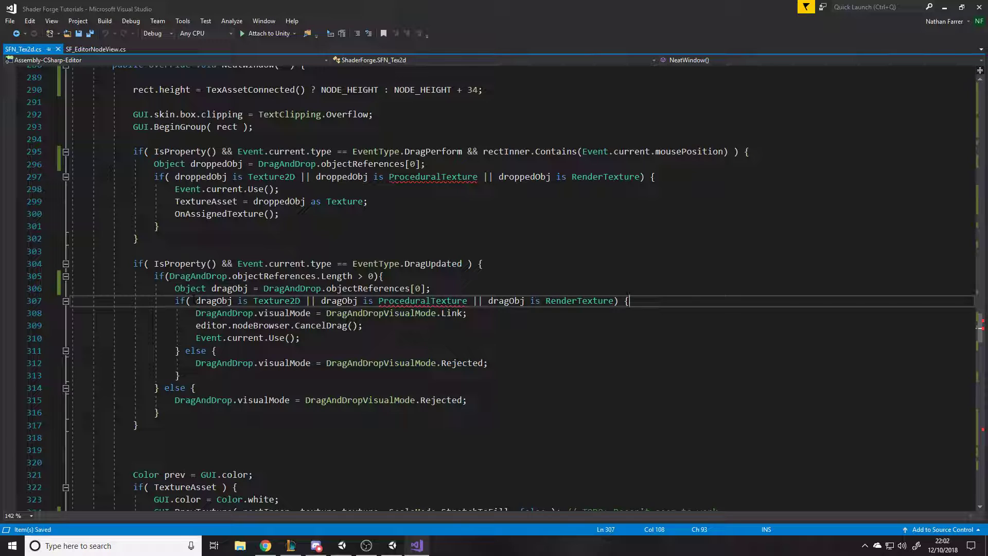
mouse_move(422, 302)
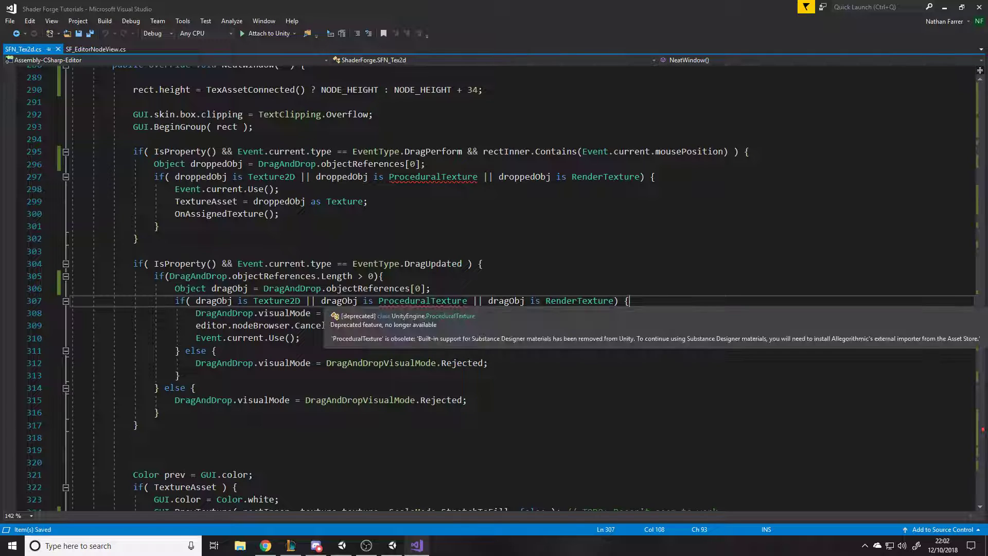
drag(473, 300, 306, 300)
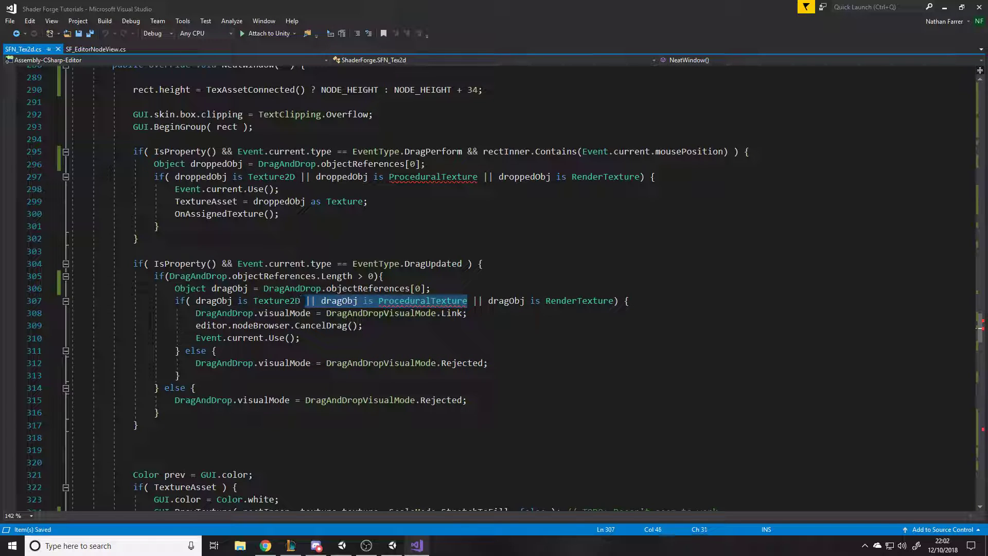
key(BackSpace)
click(478, 176)
drag(478, 176, 300, 177)
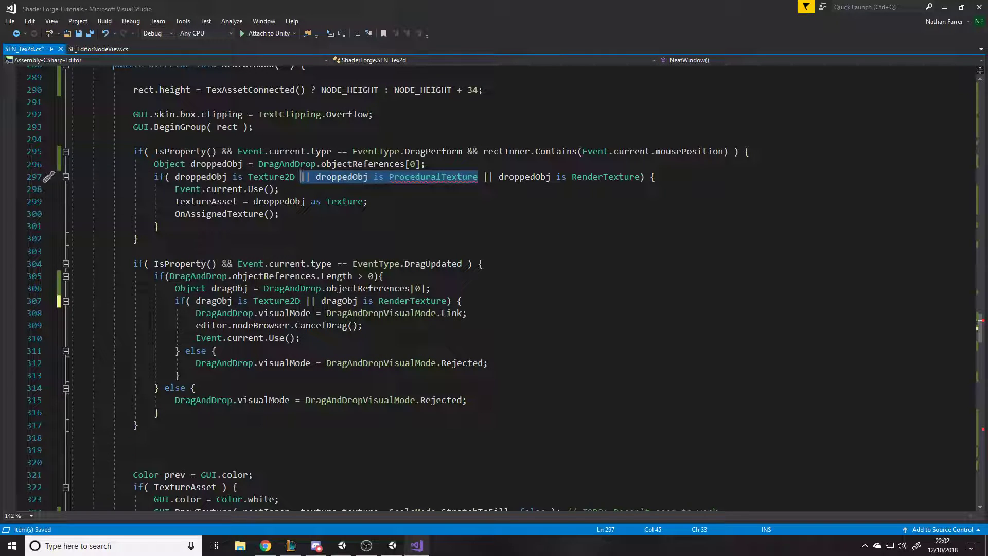
key(BackSpace)
key(BackSpace)
key(ctrl+s)
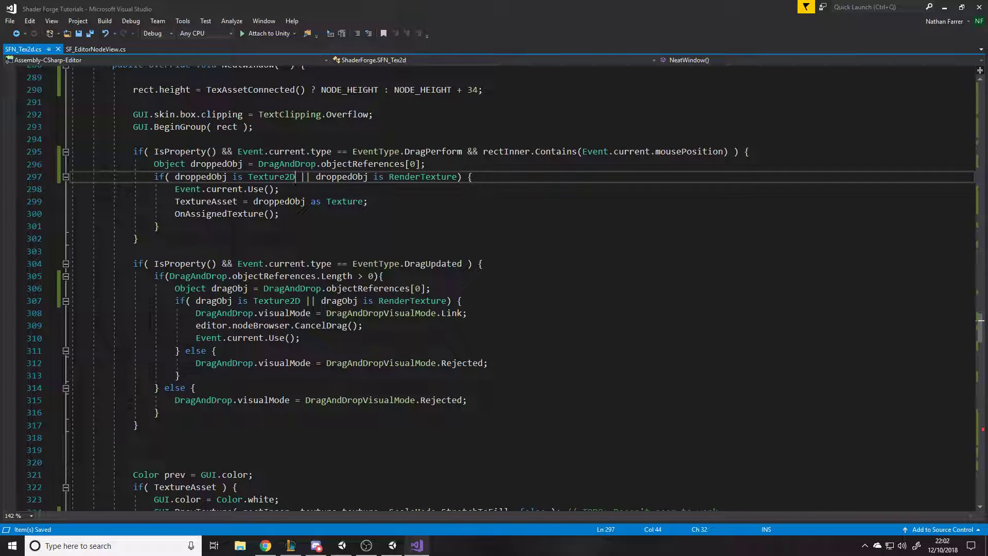
- Delete the ProceduralTexture else-if branch from RefreshNoTexValueAndNormalUnpack in SFN_Tex2d.cs and save the file
scroll(983, 432, down, 18)
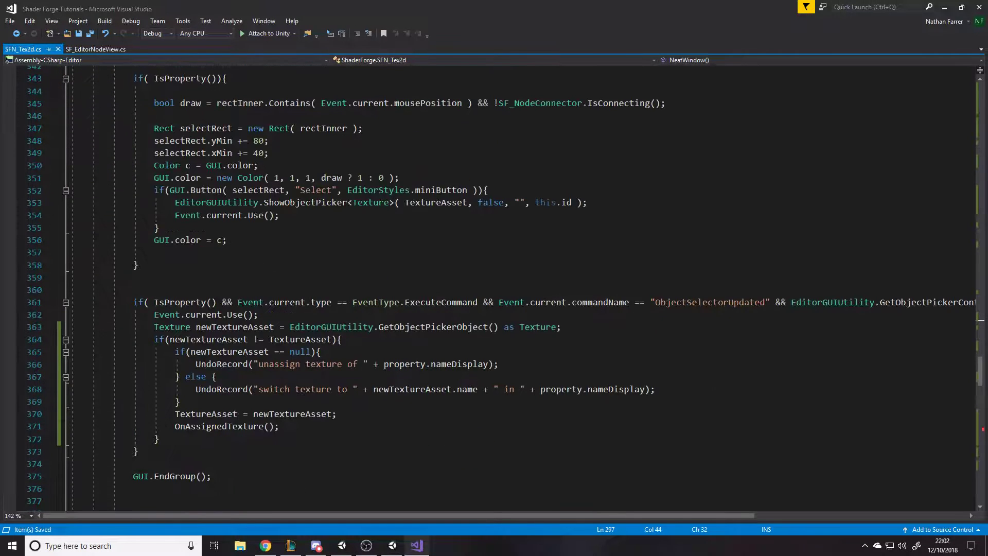
scroll(983, 432, down, 20)
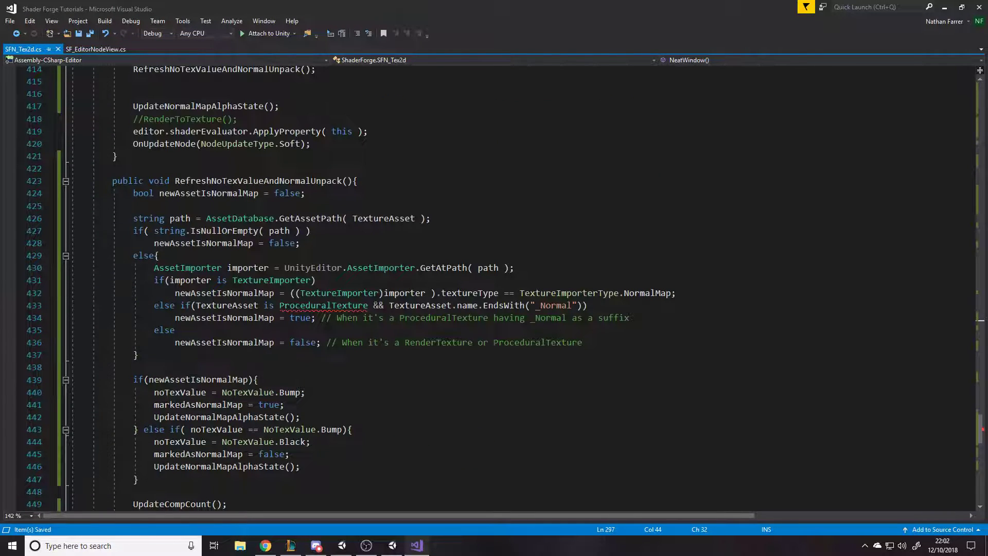
drag(629, 318, 71, 305)
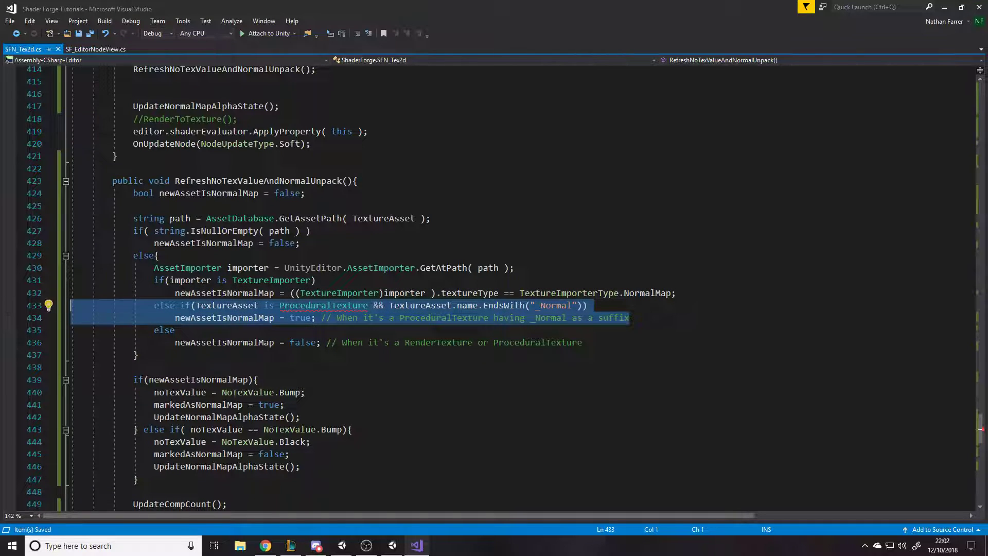
key(BackSpace)
key(BackSpace)
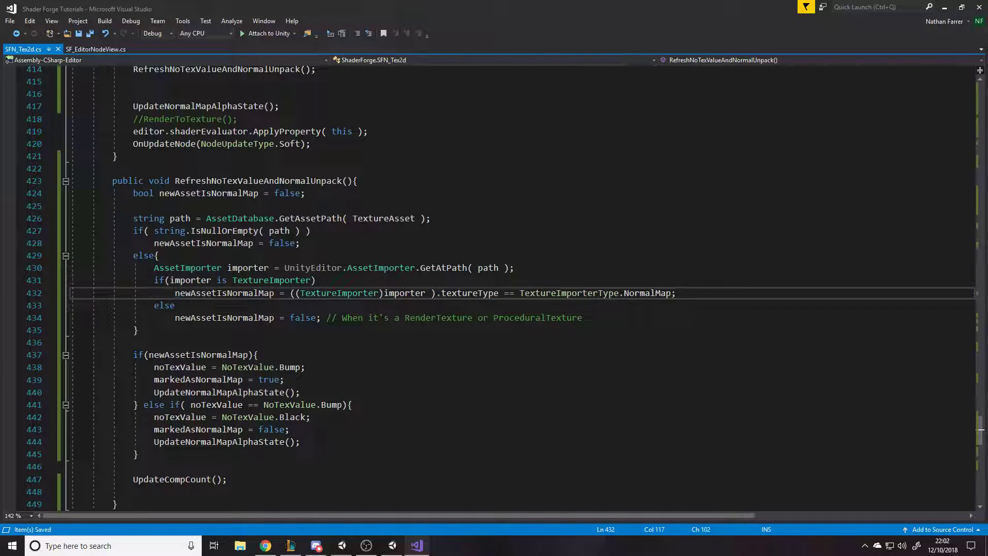
- Open the next SF_EditorNodeView.cs error and remove the ProceduralMaterial branch and the ProceduralTexture check from the DragUpdated block
click(945, 7)
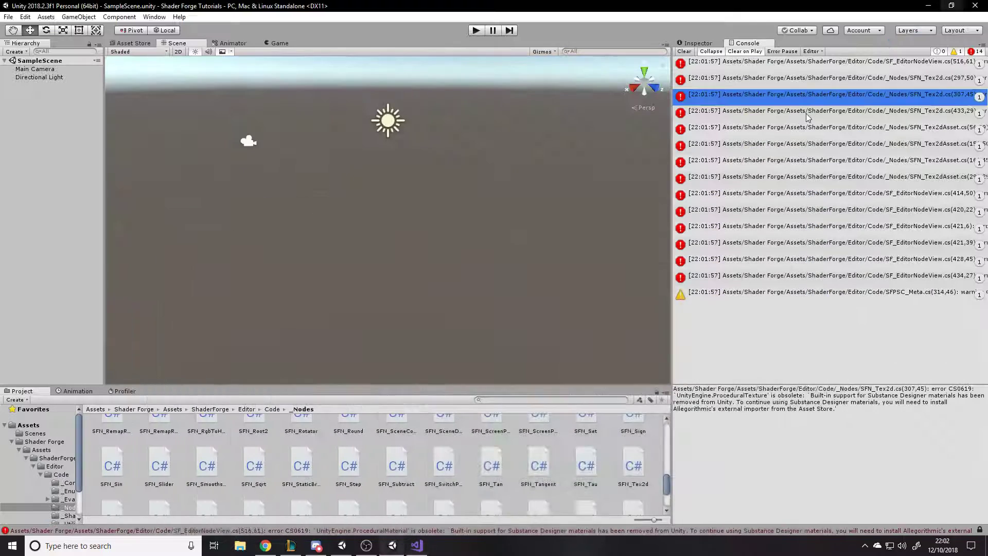
double_click(807, 196)
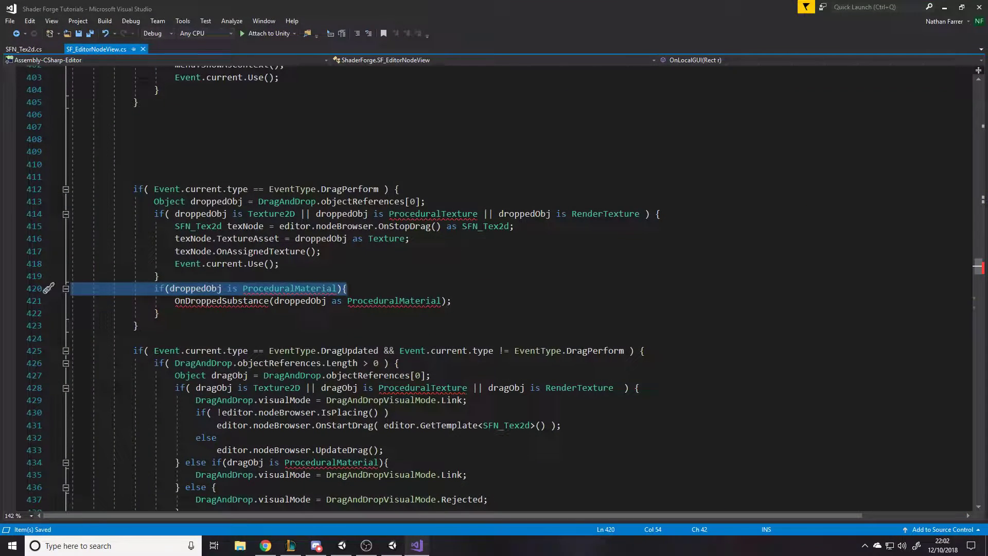
click(461, 302)
scroll(461, 301, down, 3)
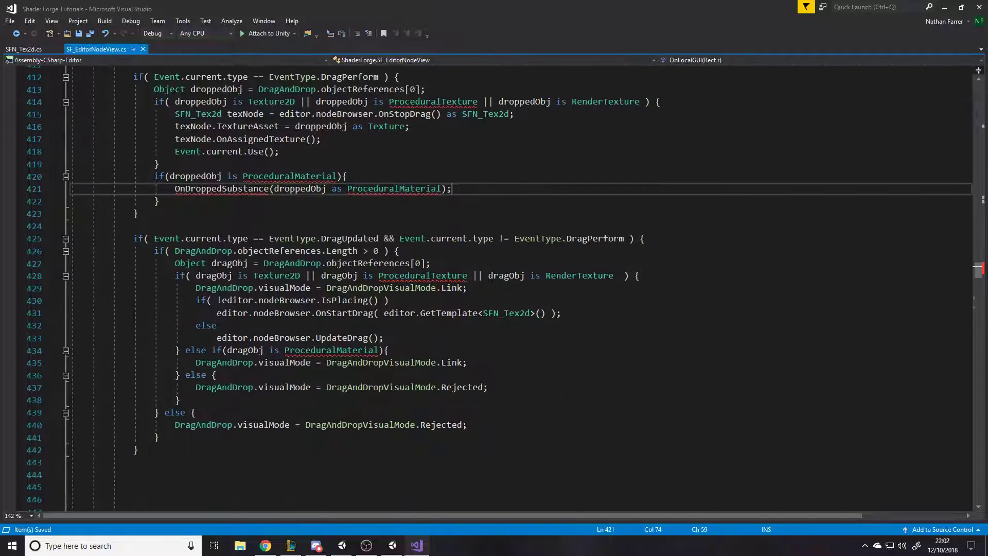
drag(467, 362, 71, 351)
key(BackSpace)
key(BackSpace)
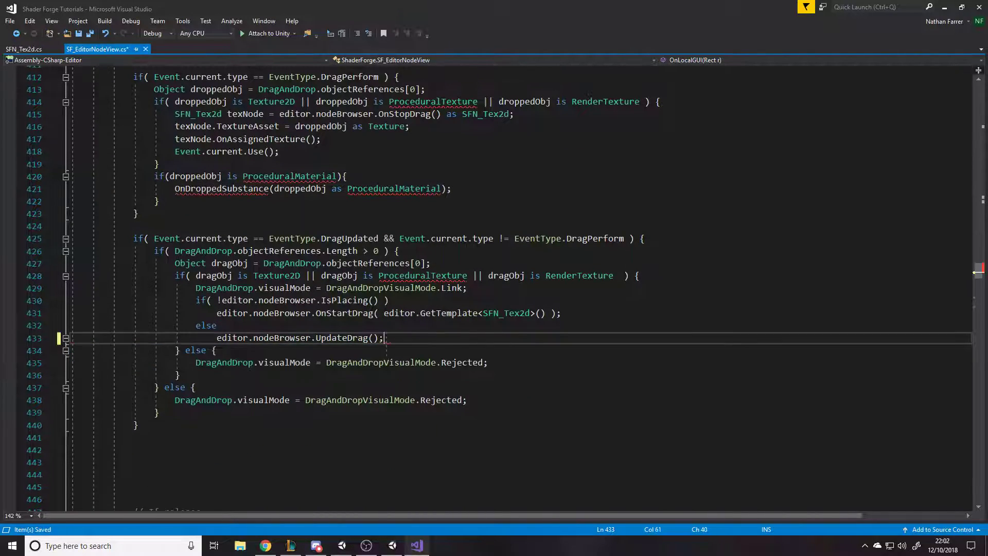
drag(467, 276, 306, 276)
key(Delete)
key(BackSpace)
- Delete the ProceduralMaterial if-block and the ProceduralTexture check from the DragPerform block in SF_EditorNodeView.cs, and save
scroll(463, 288, up, 3)
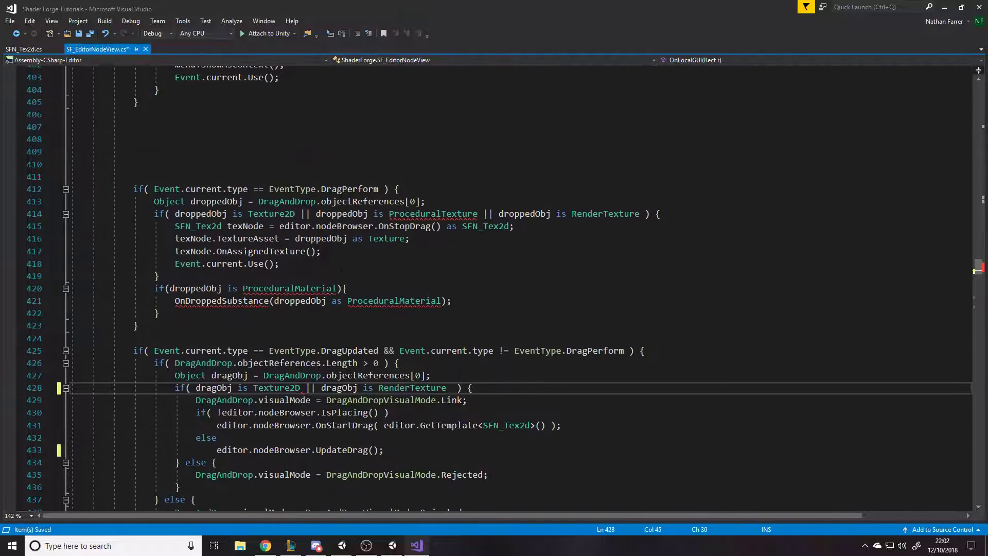
drag(452, 301, 48, 288)
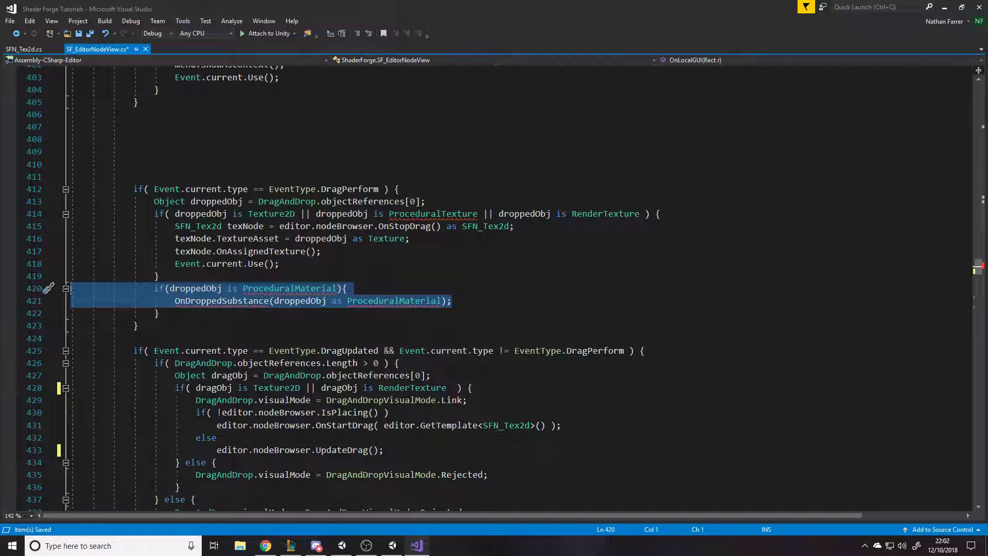
key(Delete)
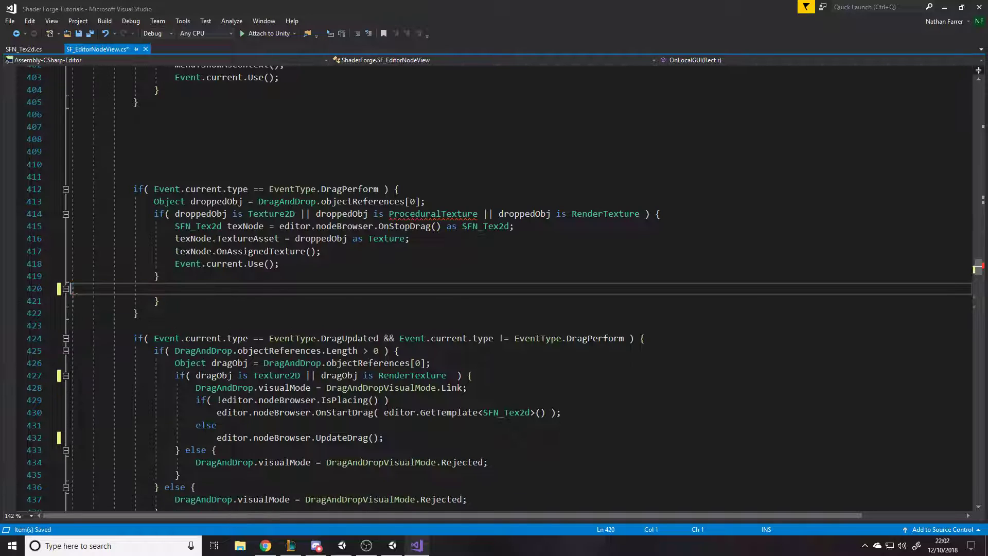
key(BackSpace)
drag(159, 289, 72, 288)
key(Delete)
key(BackSpace)
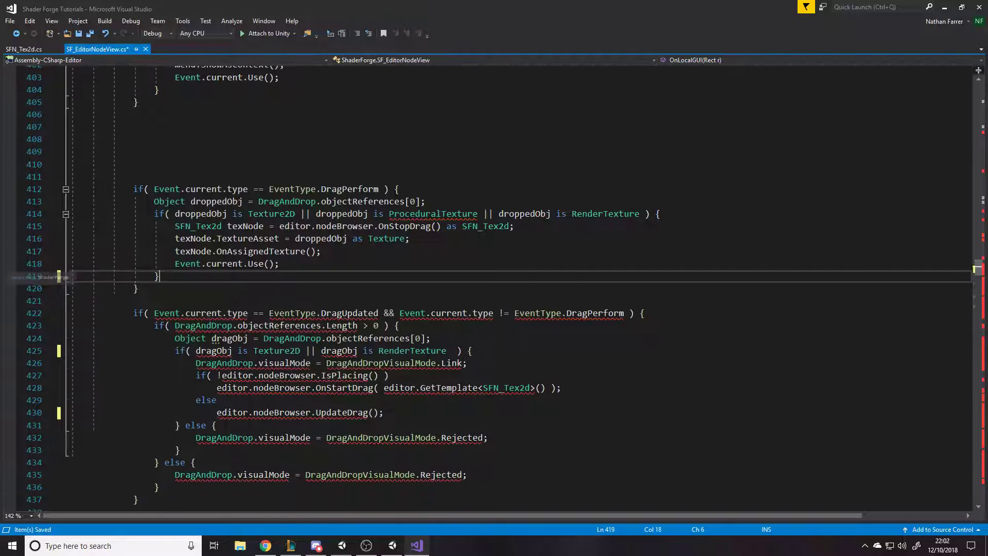
drag(477, 214, 296, 213)
key(Delete)
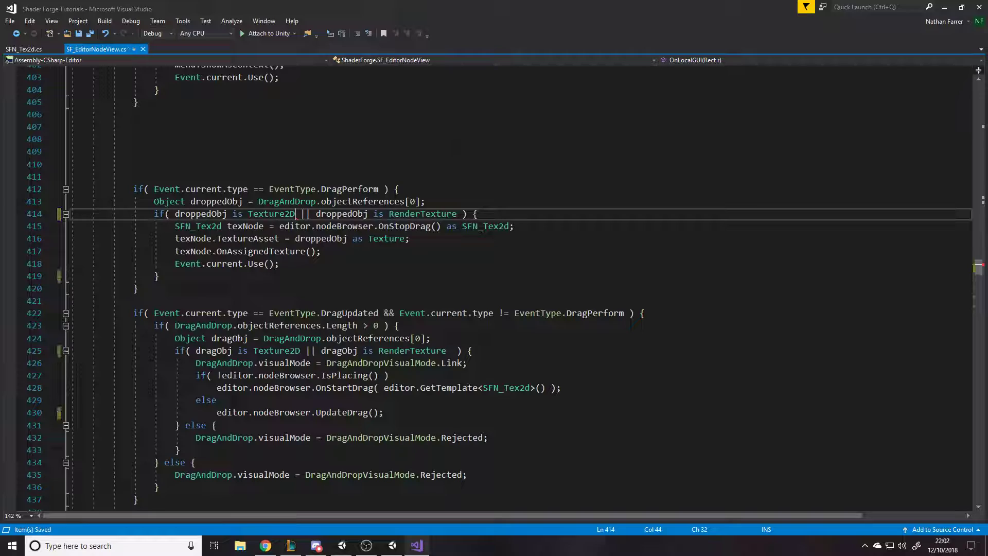
- Return to Unity, open the SFN_Tex2dAsset.cs(161) error in Visual Studio, and normalize its line endings to Windows (CR LF)
key(alt+Tab)
double_click(763, 176)
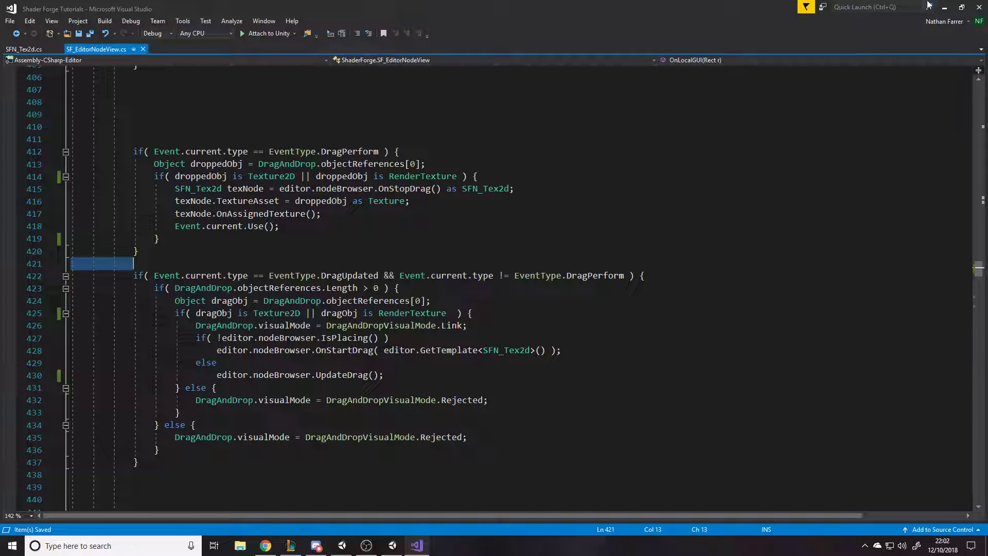
click(945, 7)
click(792, 96)
double_click(791, 94)
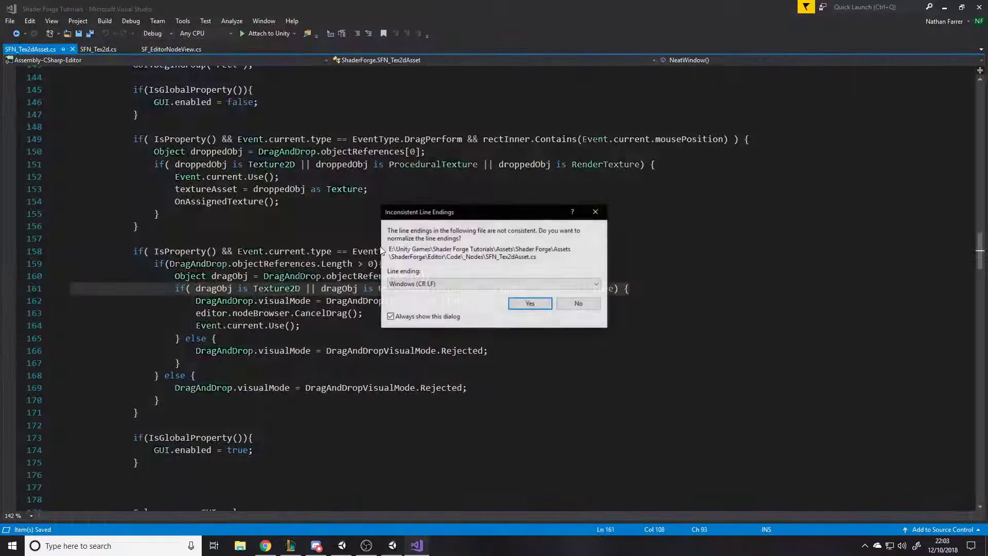
click(530, 304)
click(441, 278)
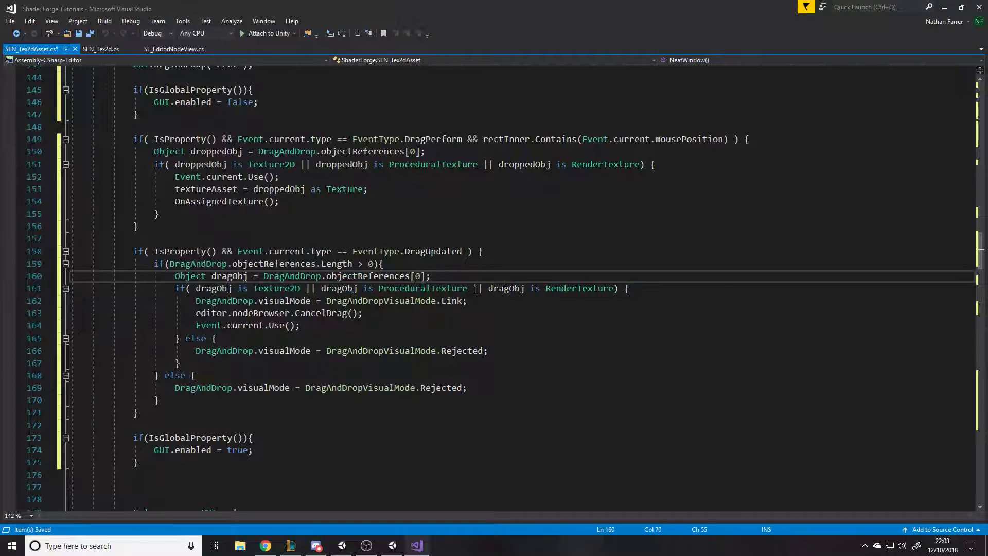
- Remove the ProceduralTexture checks from the dragObj and droppedObj conditions in SFN_Tex2dAsset.cs and save the file
drag(468, 289, 301, 289)
key(BackSpace)
drag(483, 164, 296, 164)
key(BackSpace)
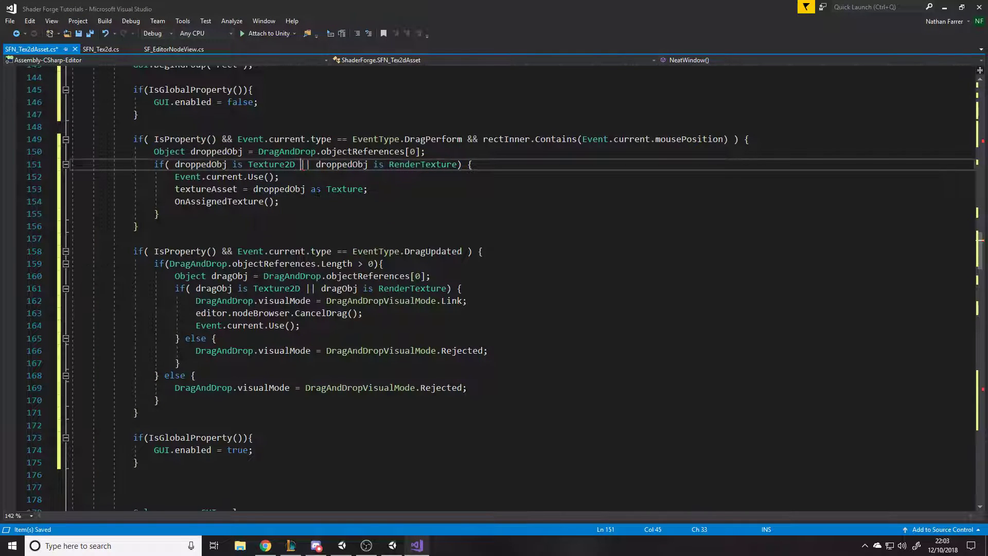
key(ctrl+s)
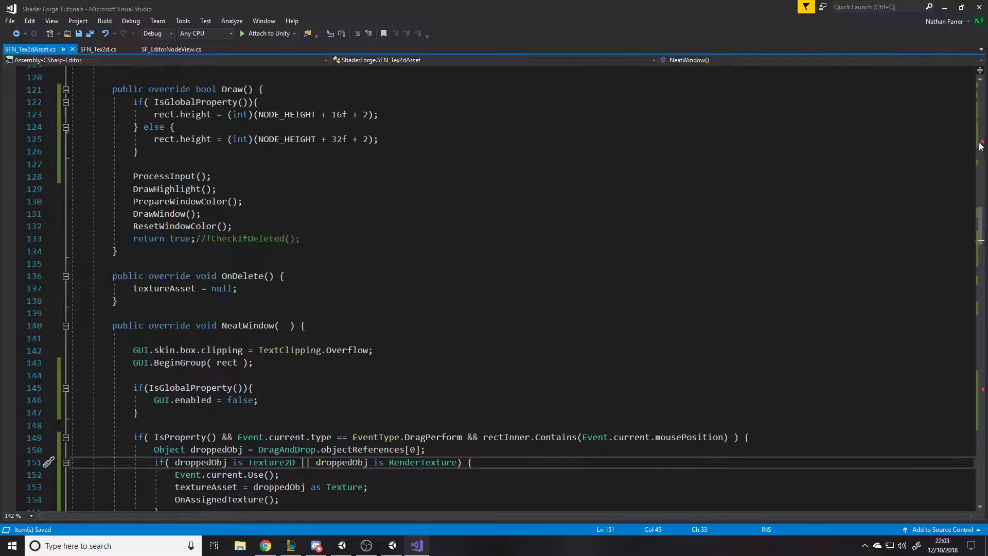
- Delete the ProceduralTexture else-if branch, including its return true line, from the normal map check in SFN_Tex2dAsset.cs, and save
click(979, 146)
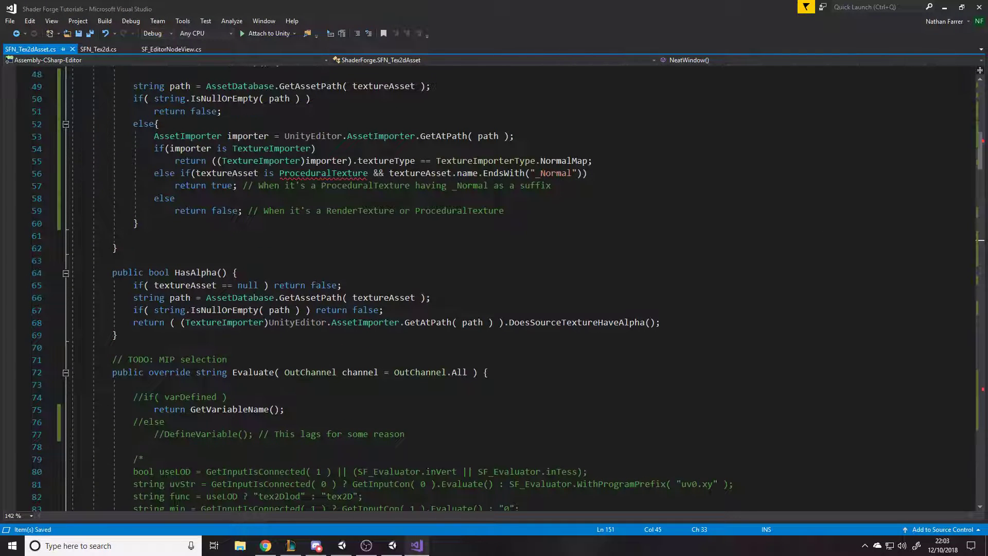
key(shift+Up)
key(shift+Home)
key(Delete)
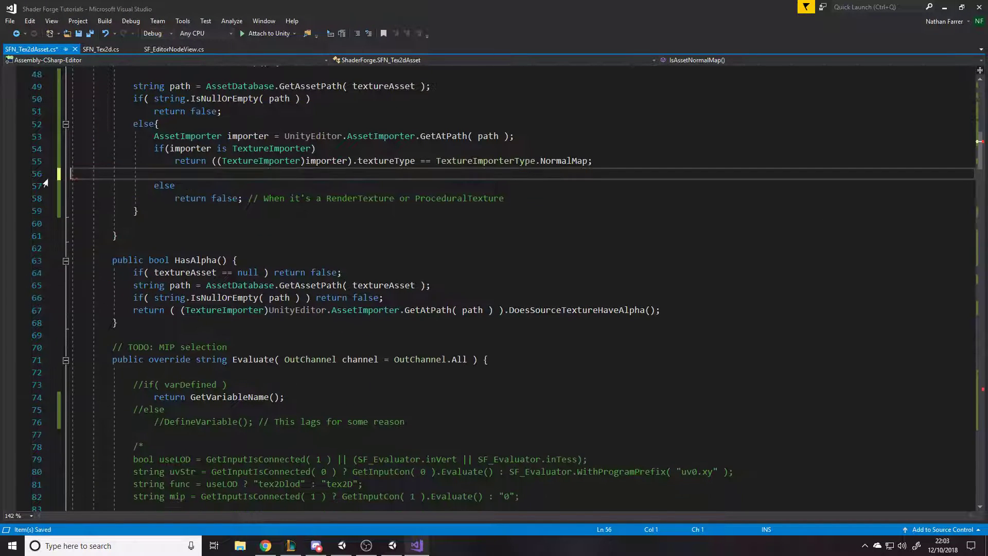
key(BackSpace)
- Return to Unity, open the SFN_Tex2dAsset.cs(292) error, delete the ProceduralTexture else-if branch from RefreshNoTexValueAndNormalUnpack, and save
click(948, 8)
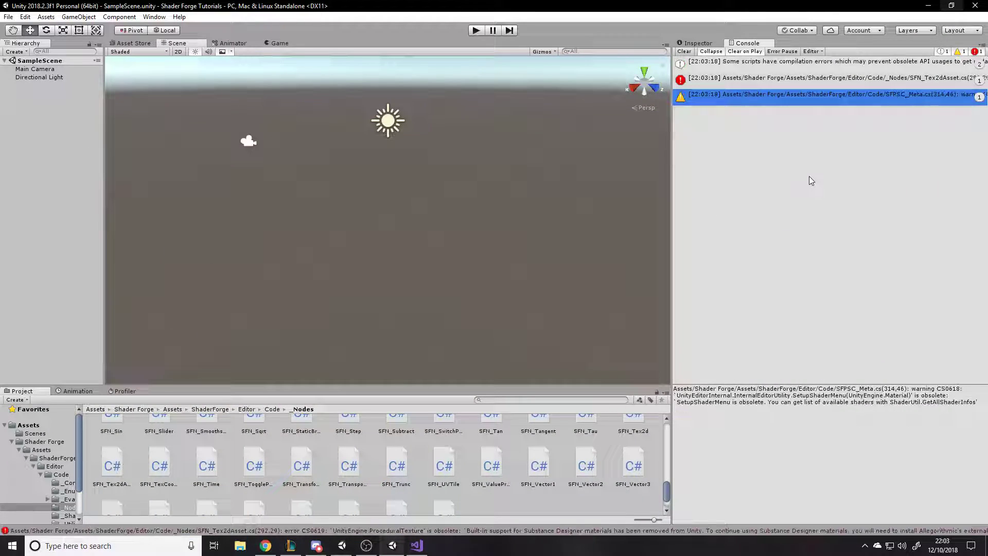
double_click(726, 83)
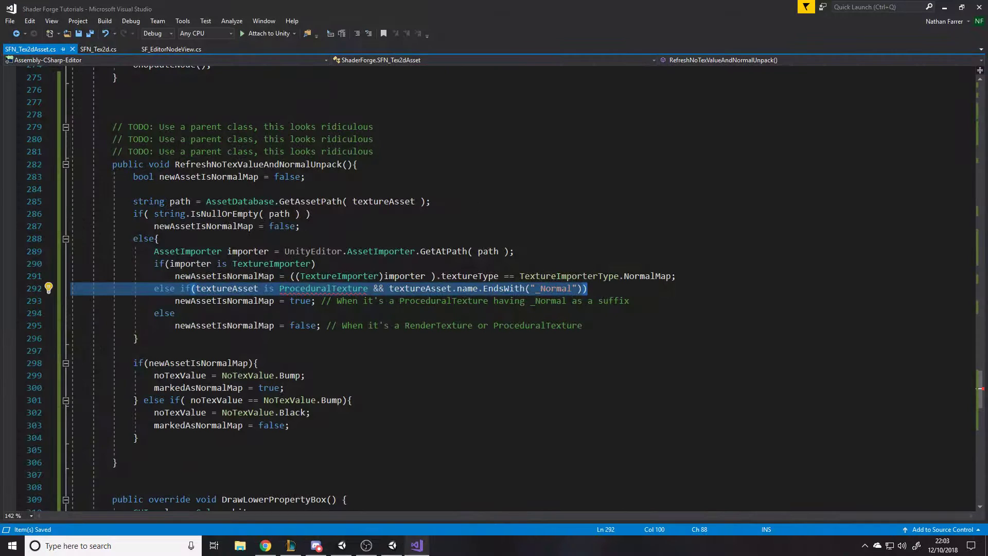
drag(629, 301, 14, 287)
key(BackSpace)
key(BackSpace)
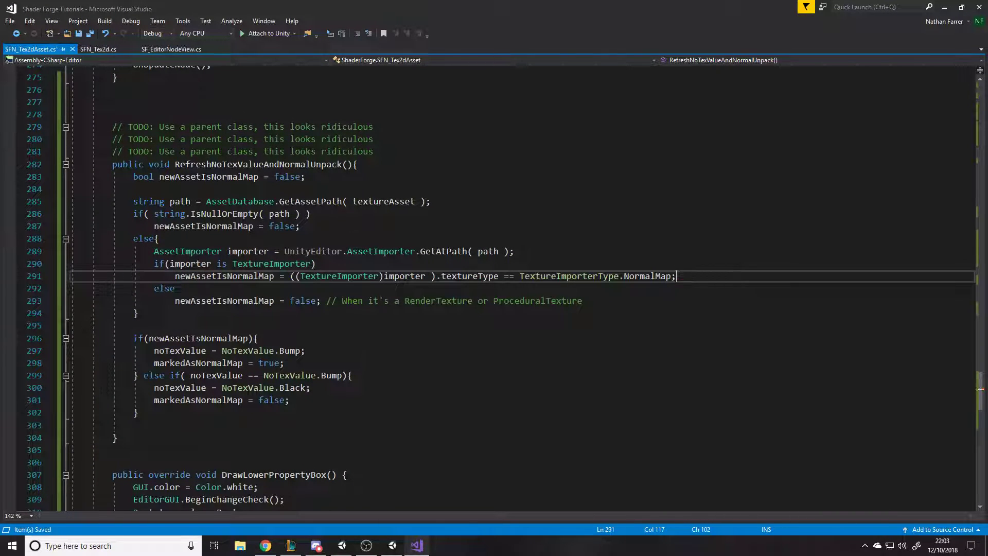
- Close all open script files in Visual Studio and switch back to Unity
click(73, 49)
click(61, 50)
click(82, 51)
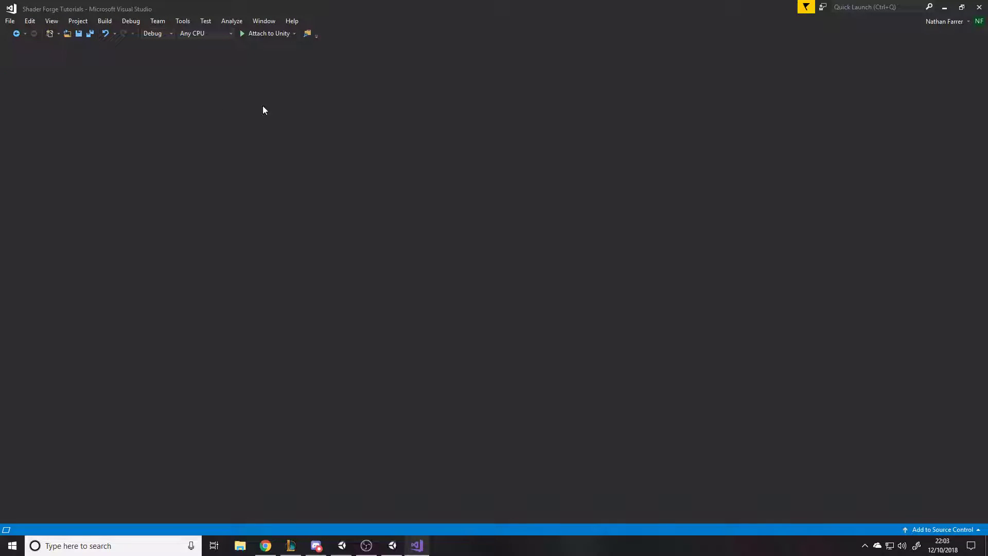
click(944, 7)
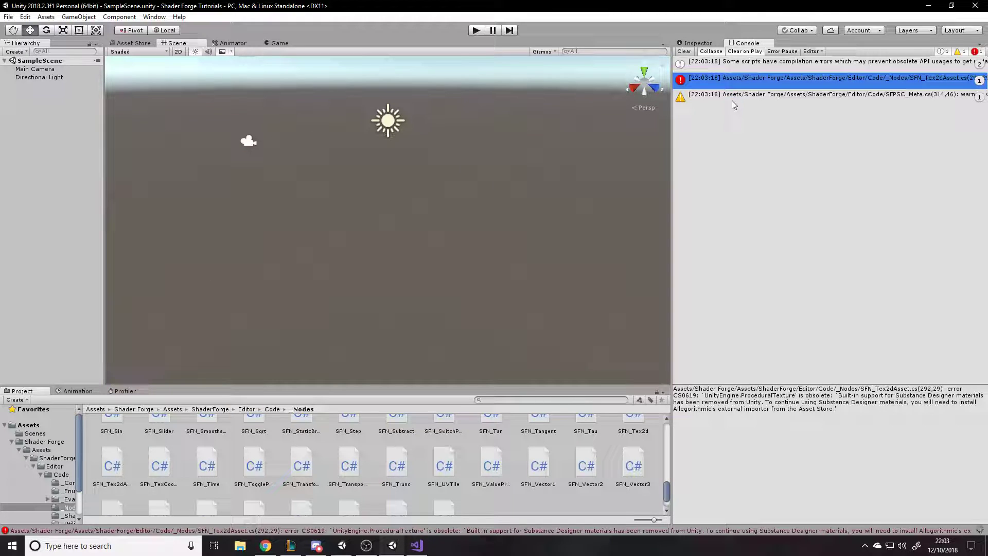
- Go to the project's root Assets folder, and start and stop Play mode to test that the scripts compile
click(690, 44)
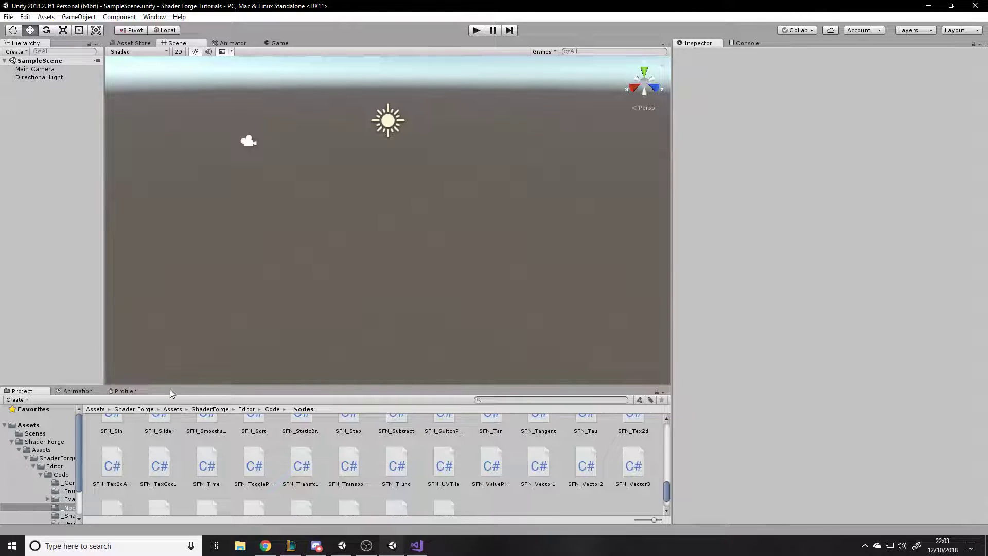
click(96, 409)
click(475, 31)
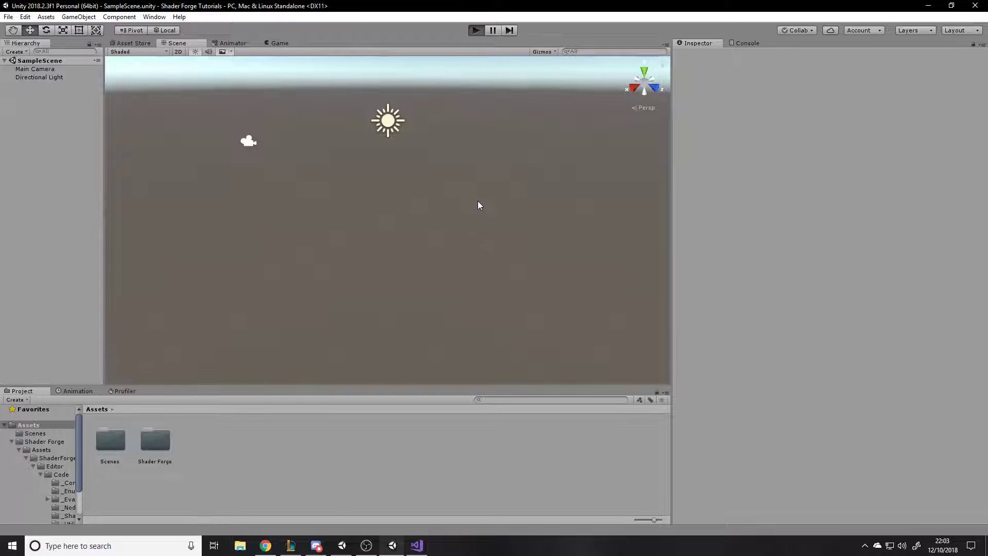
click(474, 30)
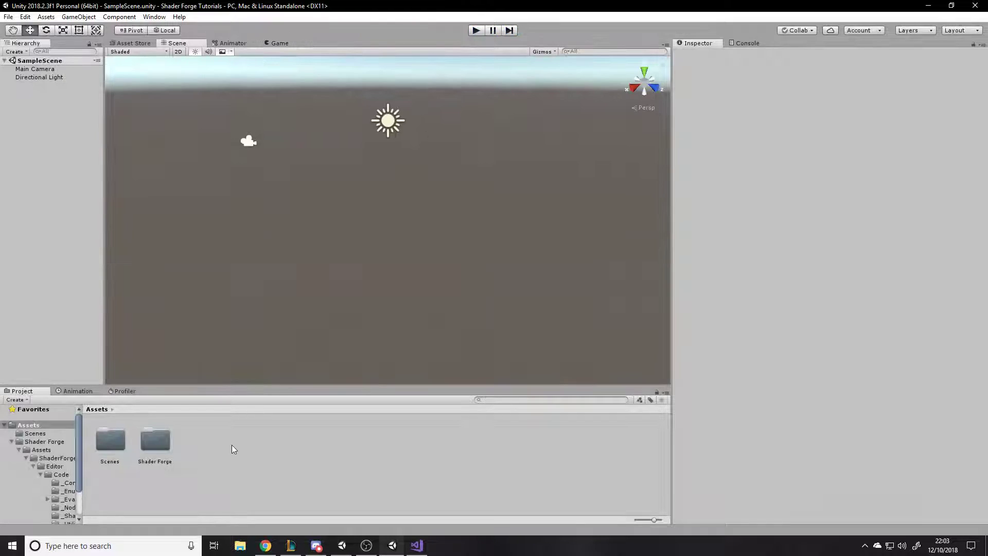
- Open Example Scene from the Shader Forge/Assets/ShaderForge folder
double_click(149, 443)
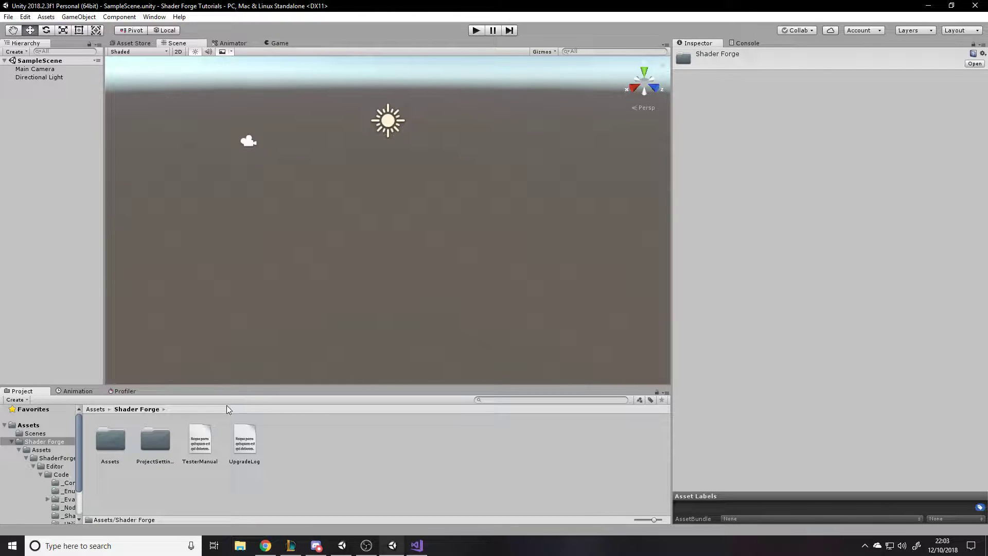
double_click(111, 447)
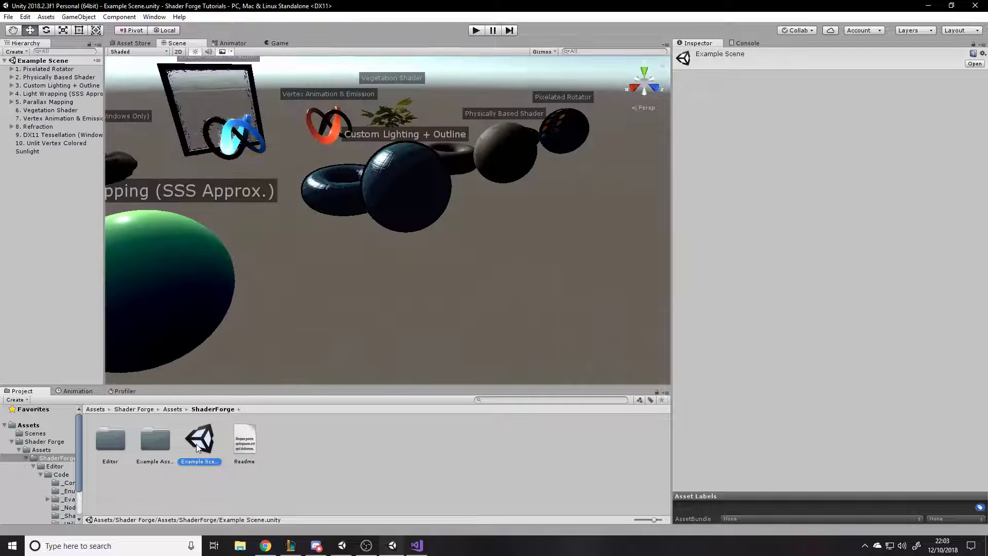
- Examine the Pixelated Rotator sphere and torus up close from several angles, with the sphere selected
key(a)
right_drag(406, 250, 519, 223)
key(w)
key(w)
right_drag(388, 232, 648, 252)
key(w)
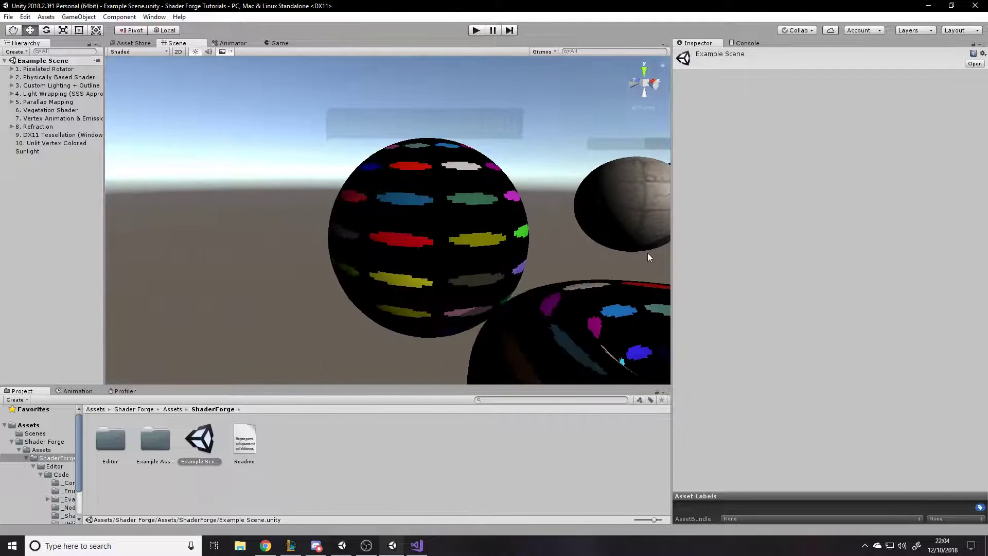
key(w)
mouse_move(573, 177)
right_down()
mouse_move(638, 189)
mouse_move(563, 193)
right_up()
key(w)
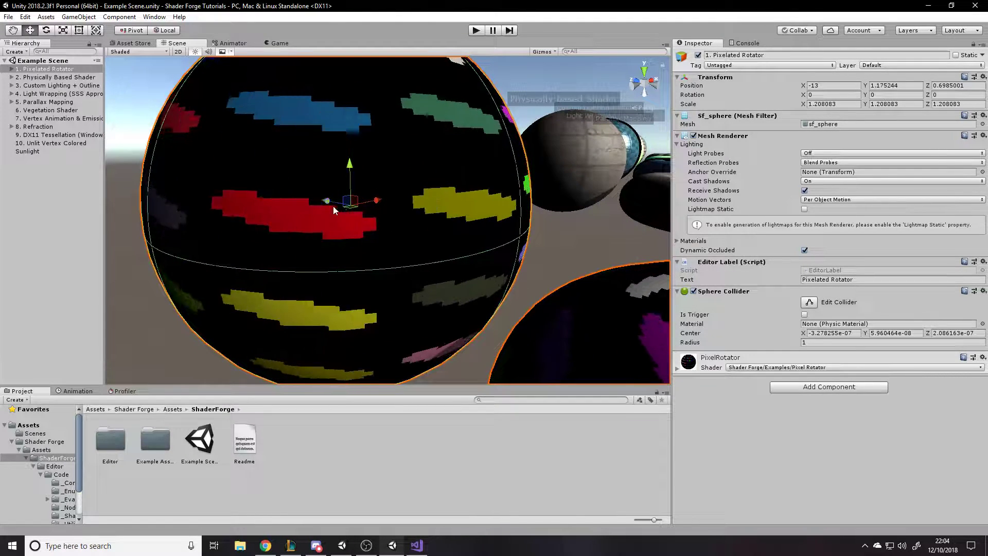
key(s)
right_drag(404, 221, 488, 238)
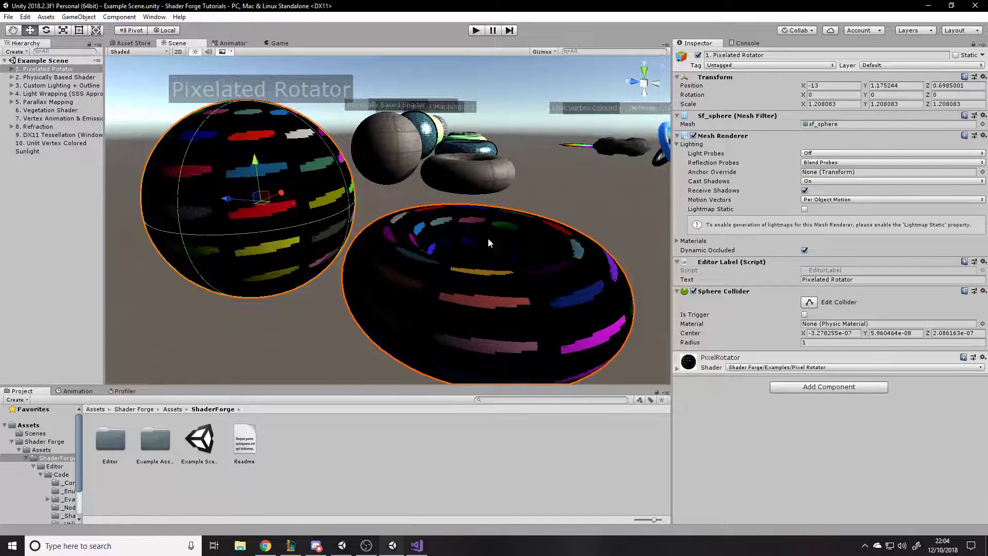
right_drag(488, 238, 431, 226)
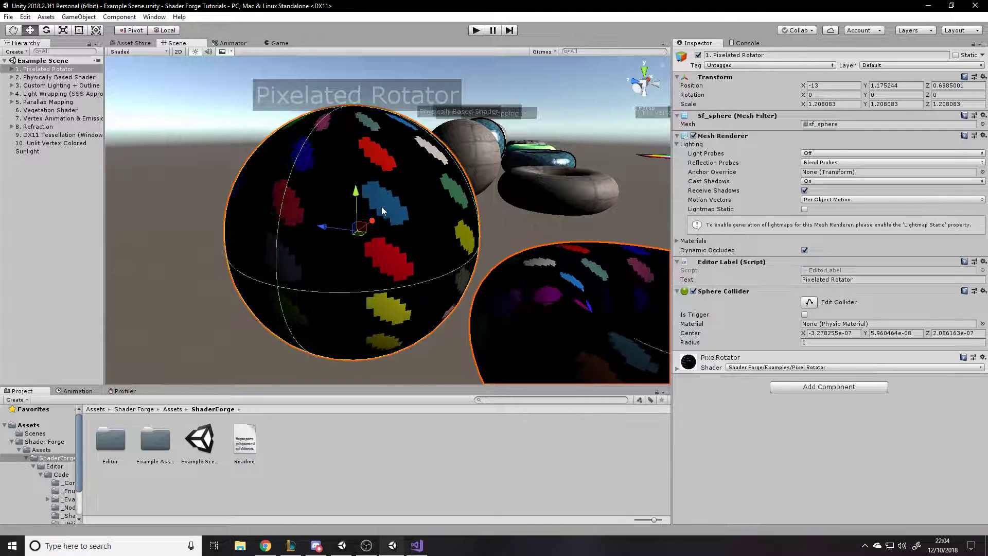
scroll(375, 196, up, 3)
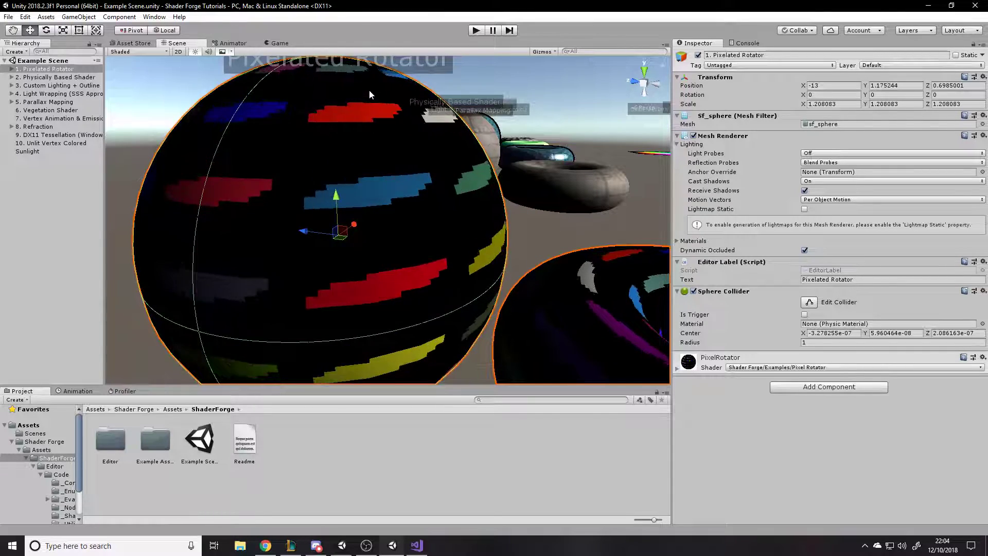
- Select the Vegetation Shader plant and locate its sf_plant mesh in the project files
alt+drag(331, 135, 377, 192)
right_drag(377, 192, 592, 125)
key(w)
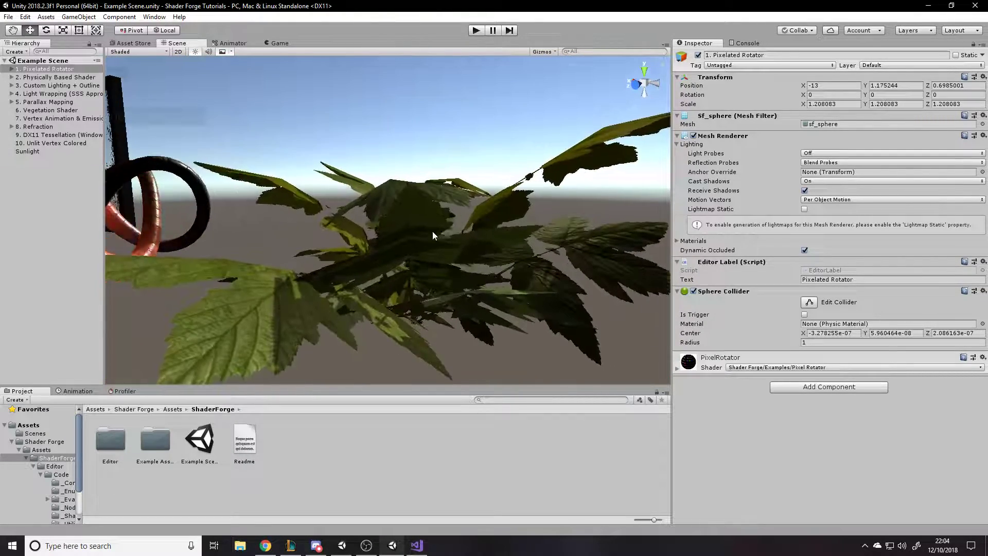
click(466, 246)
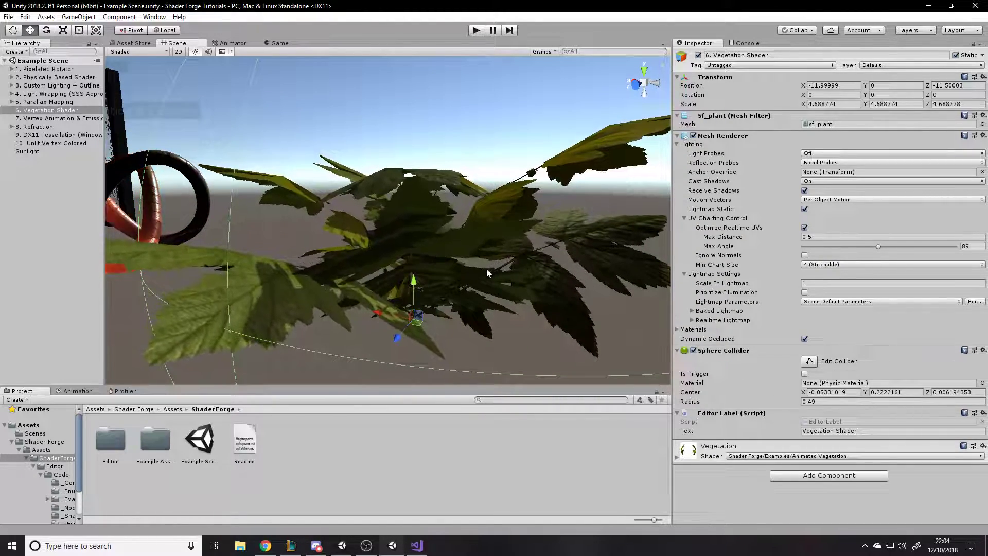
click(869, 124)
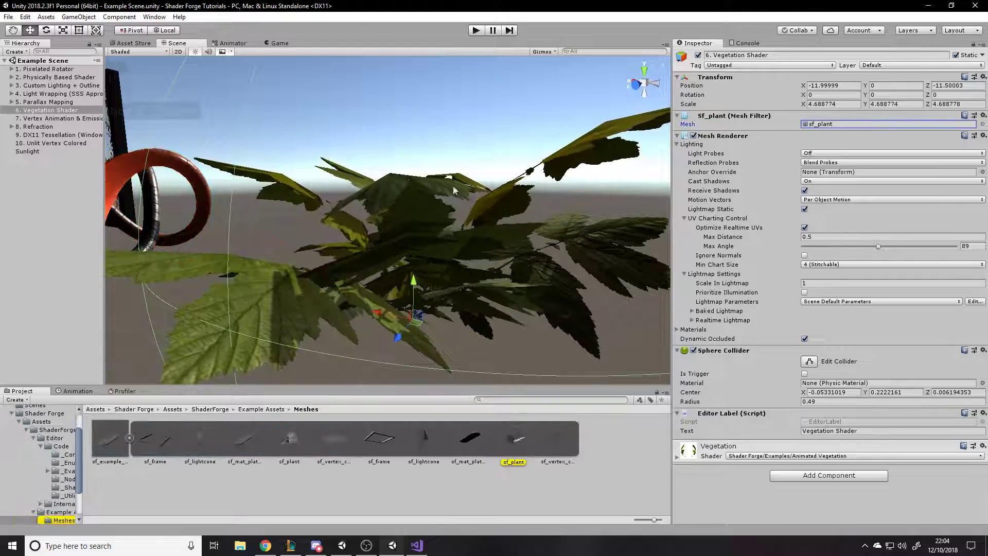
- Try placing the sf_plant mesh in the scene beside the vegetation plant, and delete the placed copy
key(f)
drag(554, 325, 493, 369)
key(w)
right_drag(355, 197, 339, 286)
key(s)
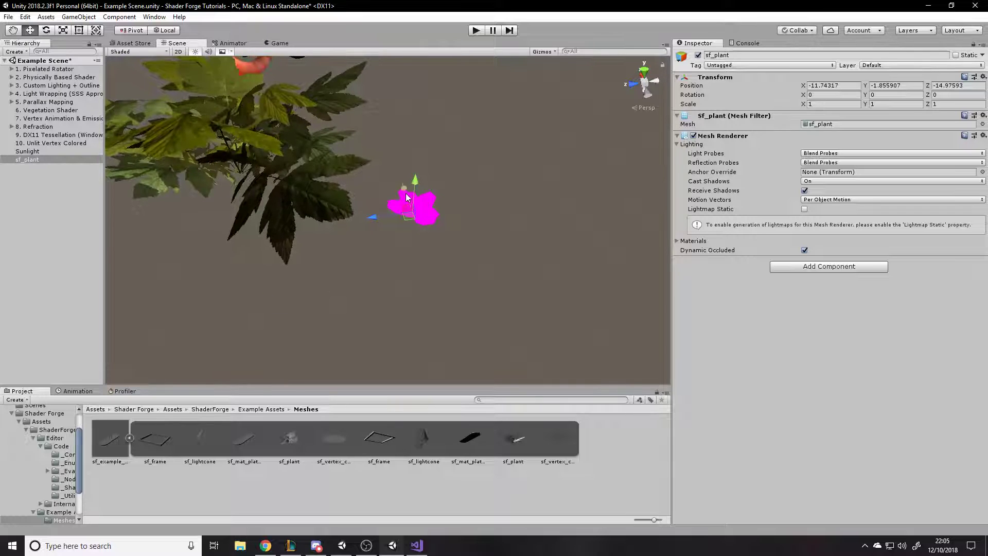
key(Delete)
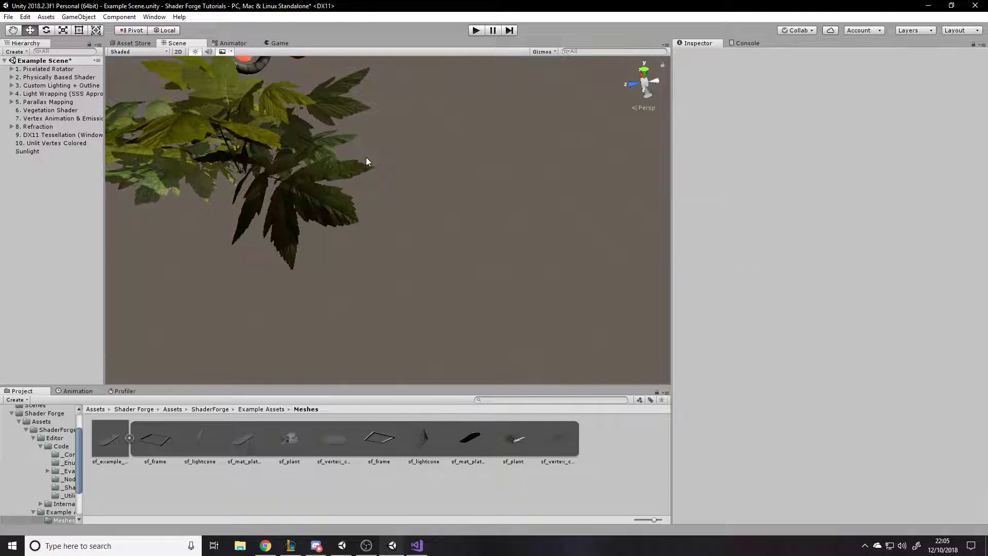
- Examine the vegetation plant from several angles, and the animated torus knots and refraction window beside it
click(279, 156)
right_drag(279, 156, 592, 117)
key(w)
key(s)
key(w)
click(606, 79)
right_drag(606, 78, 644, 170)
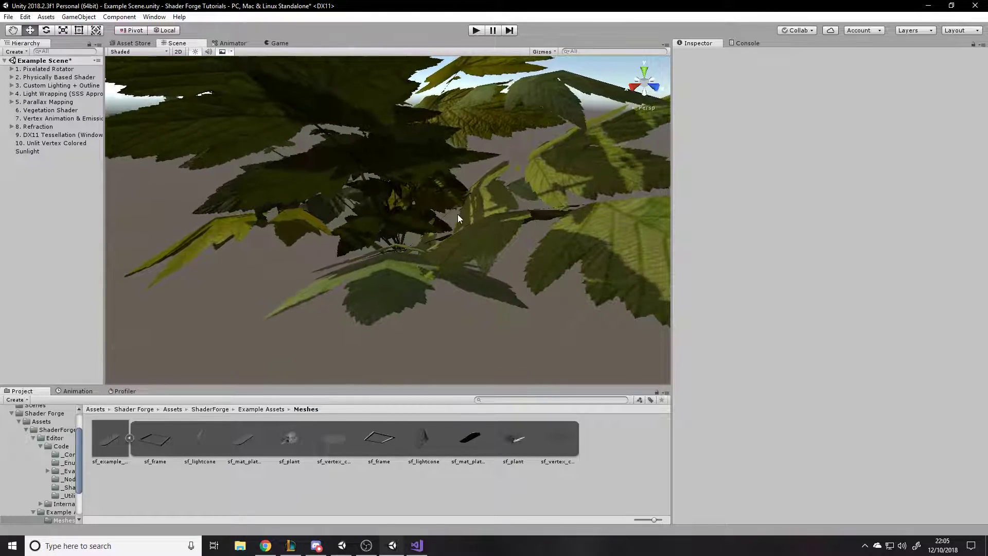
right_drag(576, 229, 479, 228)
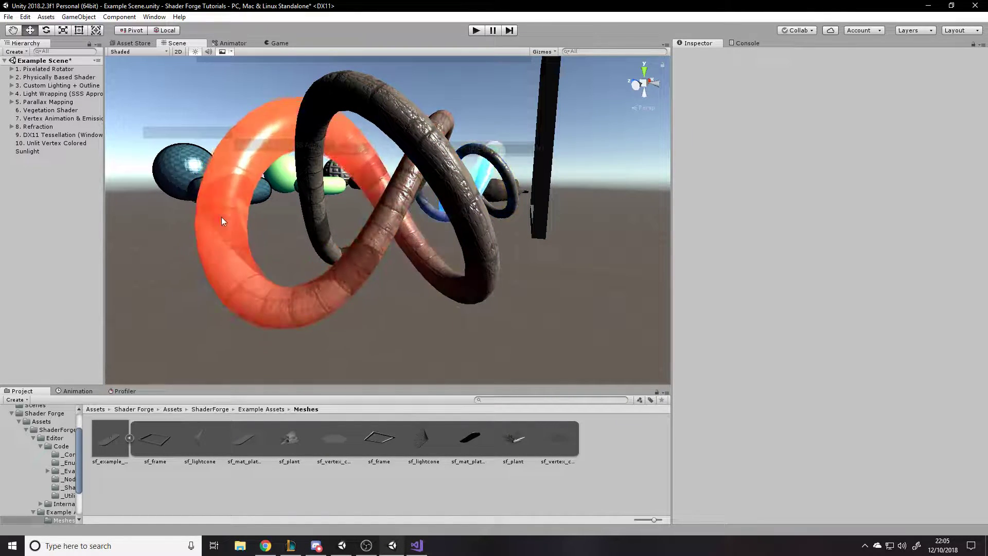
alt+drag(474, 227, 570, 259)
right_drag(570, 259, 725, 203)
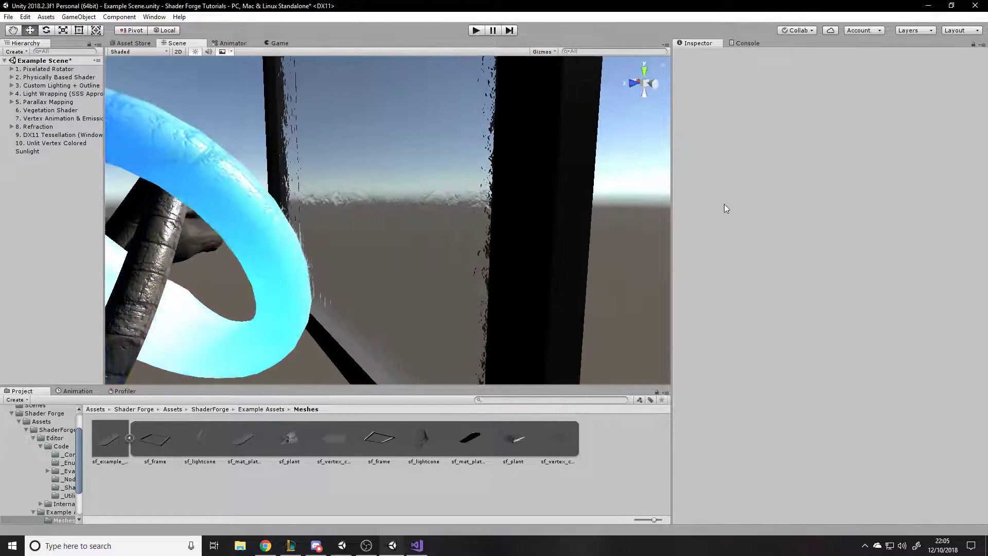
right_drag(454, 205, 370, 192)
- Try moving the Refraction Pane out of its frame, and undo the move
click(439, 170)
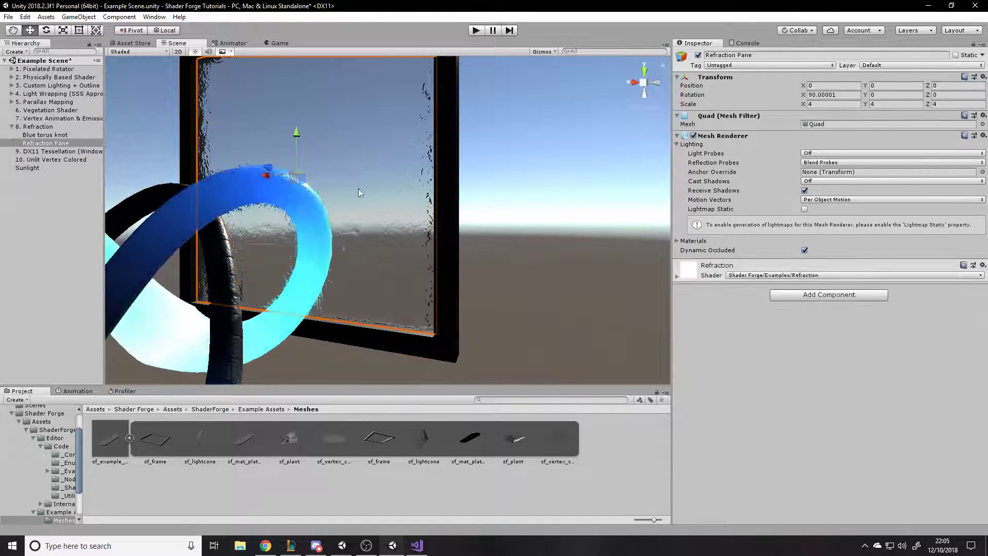
drag(267, 167, 470, 202)
key(ctrl+z)
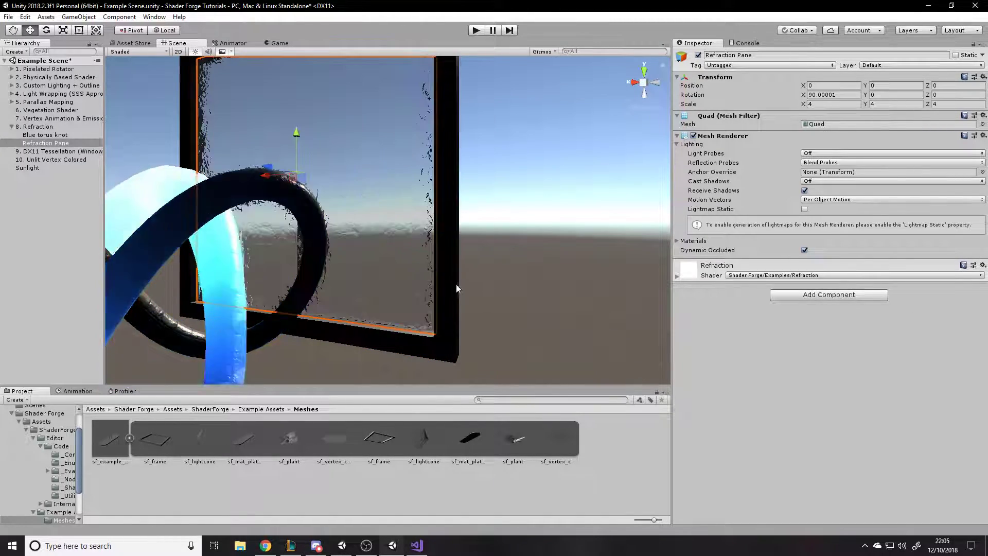
- Examine how the other example objects look through the refraction pane from different positions
click(544, 202)
key(w)
right_drag(542, 206, 94, 231)
key(d)
key(w)
key(s)
key(w)
right_drag(421, 241, 521, 239)
key(s)
key(a)
key(w)
right_drag(452, 230, 437, 202)
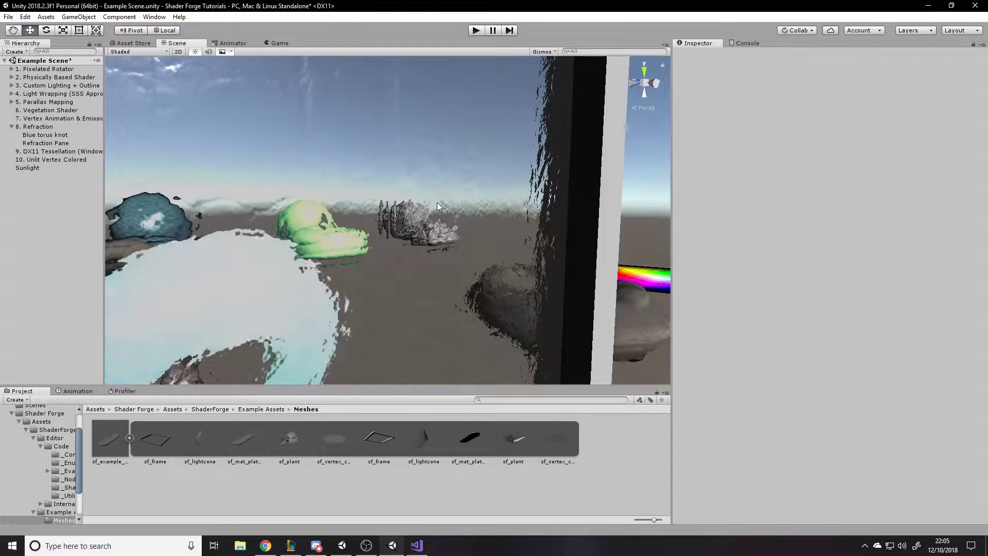
- Select the Refraction Pane, expand its Refraction material and view the textures available for the Refraction map
click(438, 204)
click(693, 279)
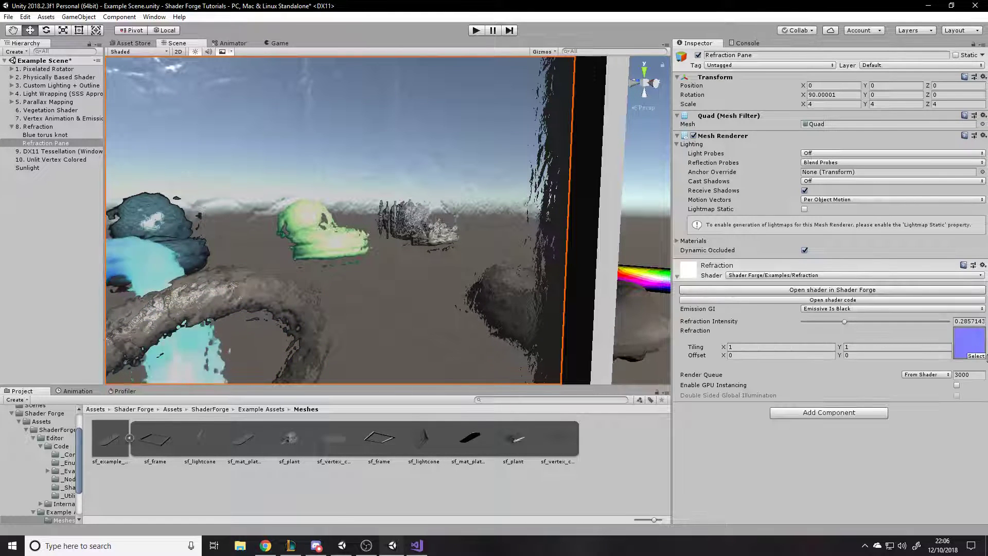
click(976, 356)
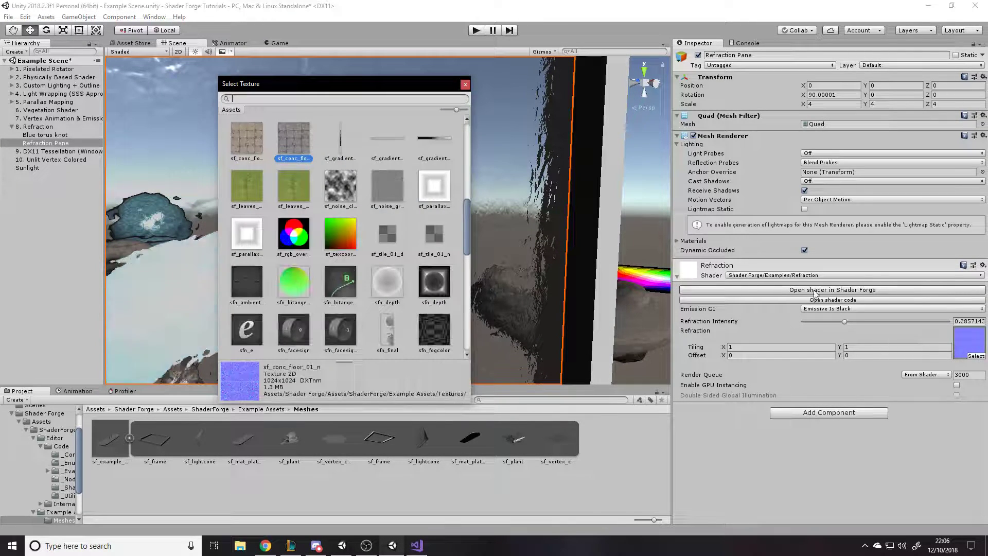
click(984, 354)
- Examine the refraction pane's surface pattern from the front and side, and reopen the texture choices for its Refraction map
right_drag(581, 268, 525, 269)
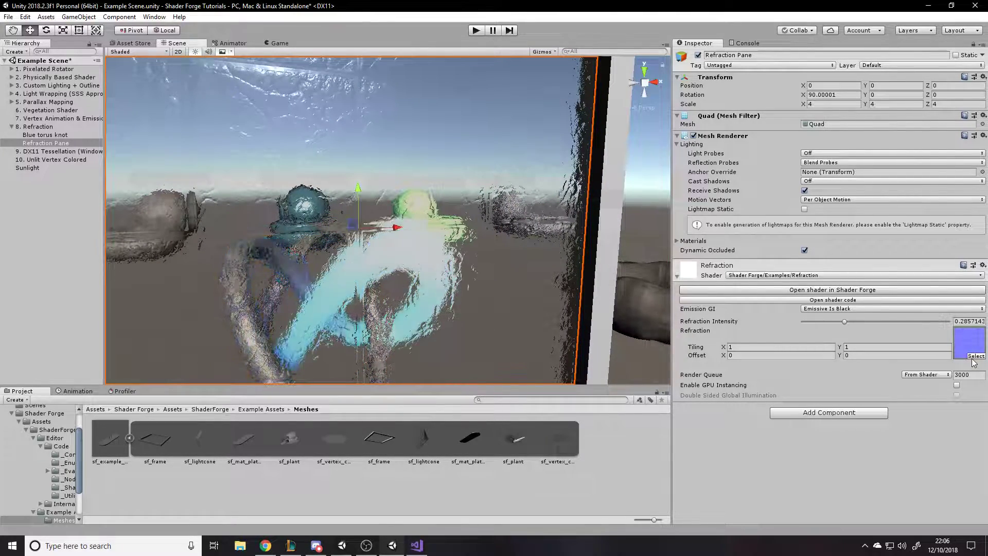
right_drag(634, 194, 462, 265)
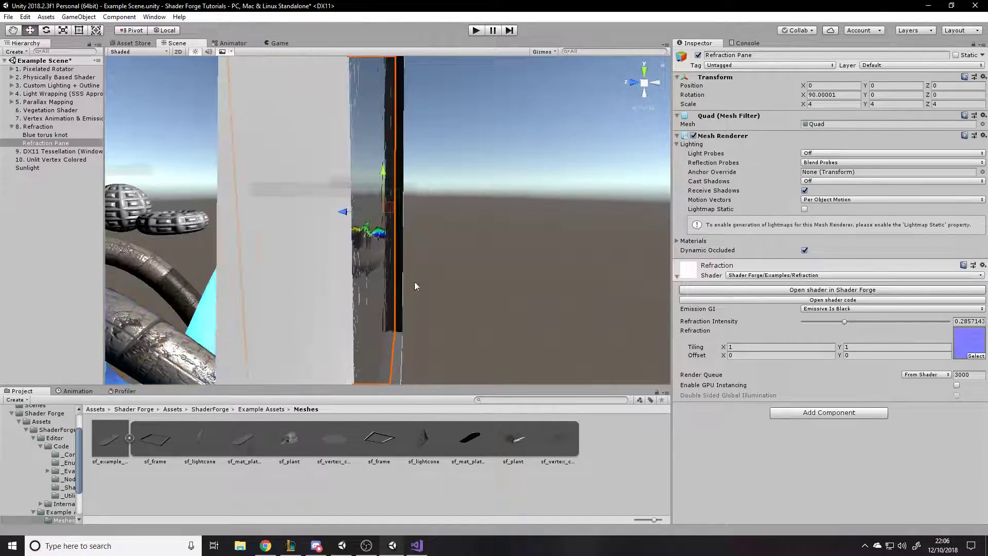
right_drag(408, 117, 305, 71)
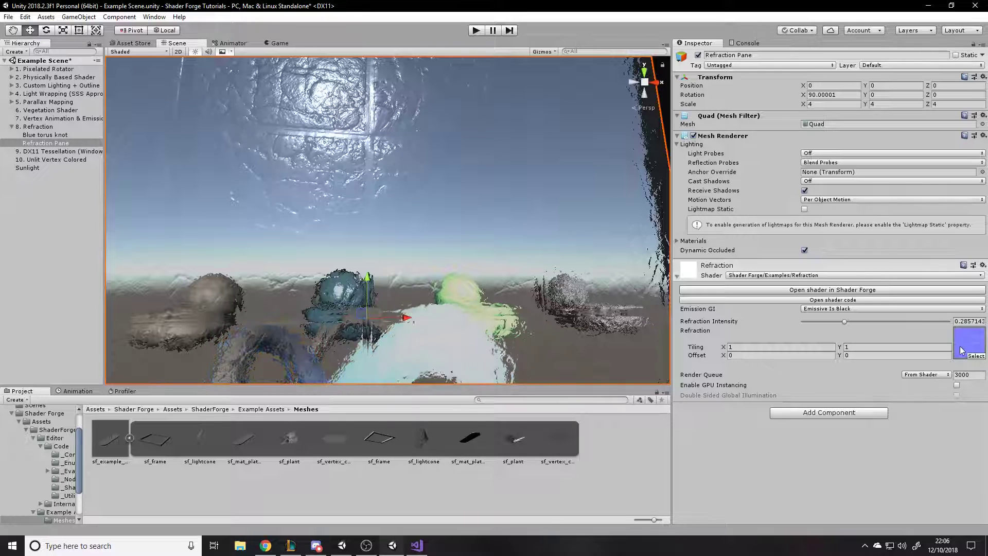
right_drag(627, 225, 606, 189)
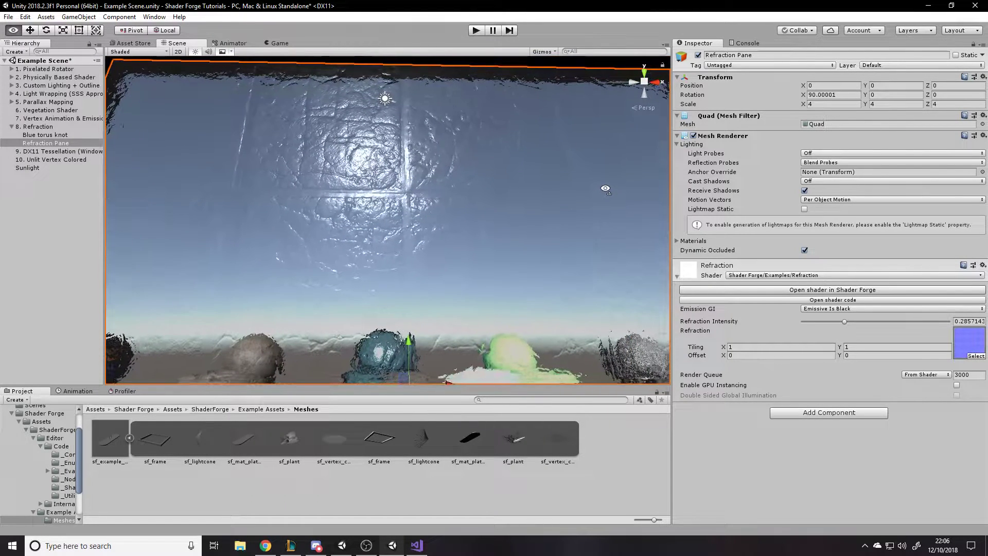
click(975, 356)
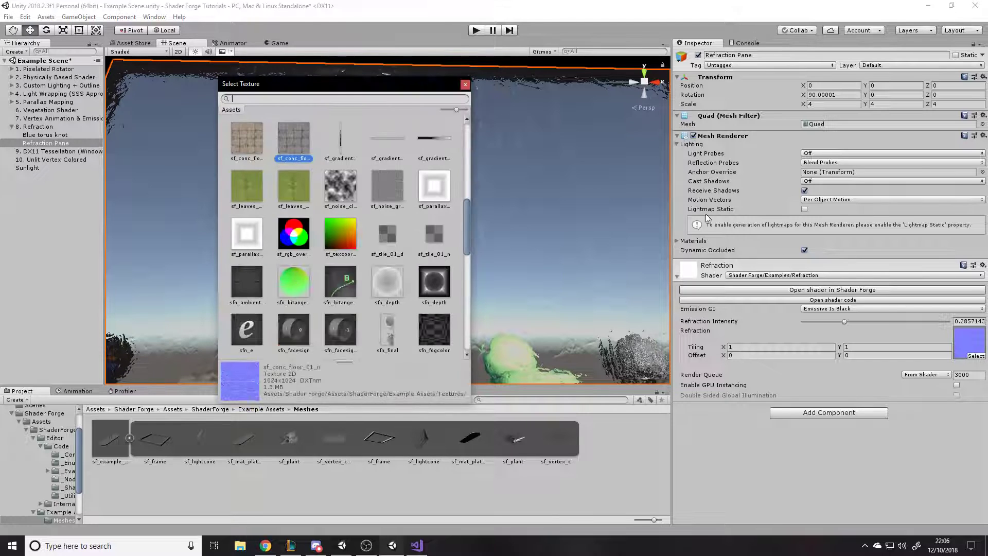
- Set the Refraction Pane's Refraction texture to None and examine the scene through the pane
scroll(351, 154, up, 5)
click(244, 141)
drag(349, 90, 386, 370)
click(502, 369)
right_drag(488, 242, 540, 324)
key(s)
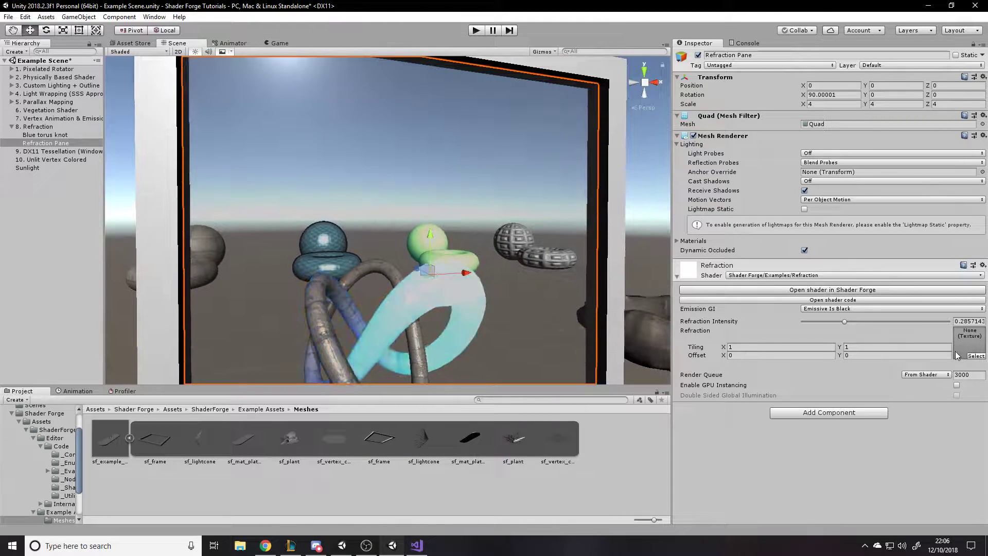
- Assign the logo_light texture to the Refraction map and examine the distortion through the pane
click(975, 355)
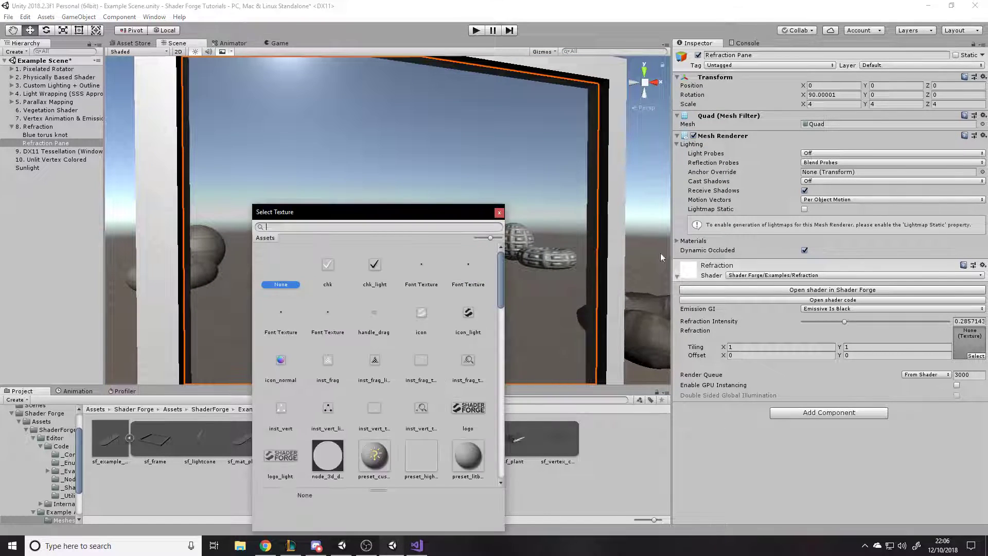
double_click(287, 458)
right_drag(505, 344, 463, 337)
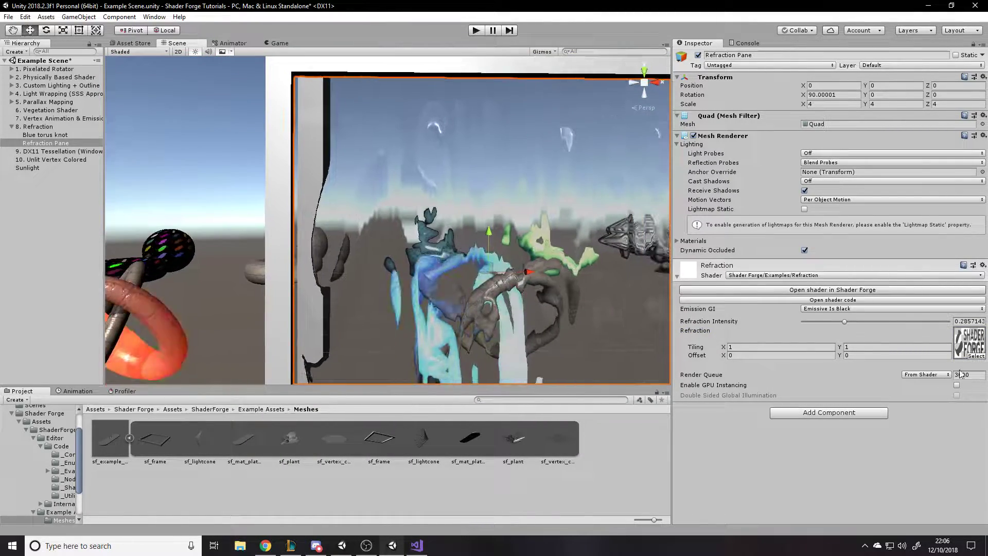
- Try other textures for the Refraction map, including sfn_fogcolor, sf_texcoords, sfn_facesign_2 and sfn_e
click(974, 355)
scroll(433, 288, down, 5)
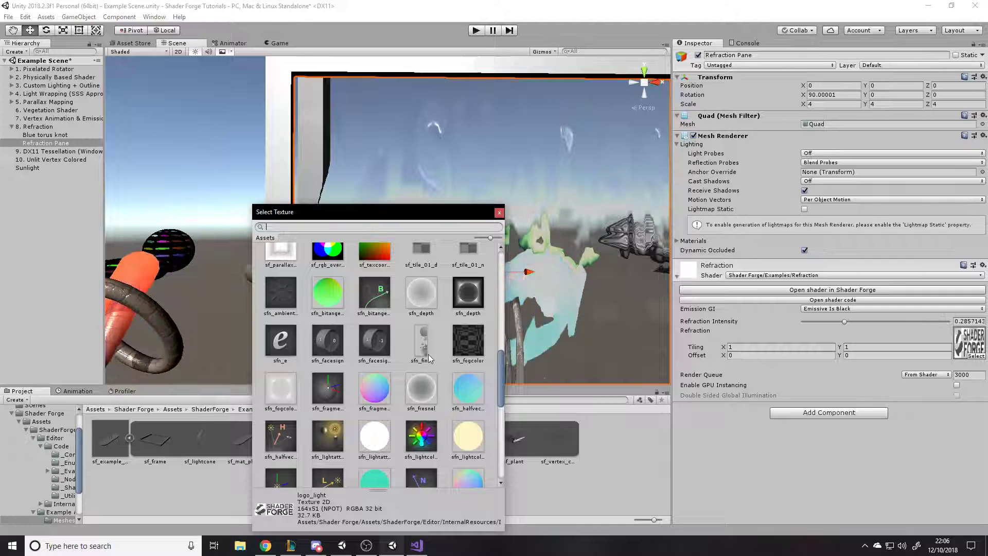
click(468, 341)
scroll(375, 283, up, 1)
click(383, 259)
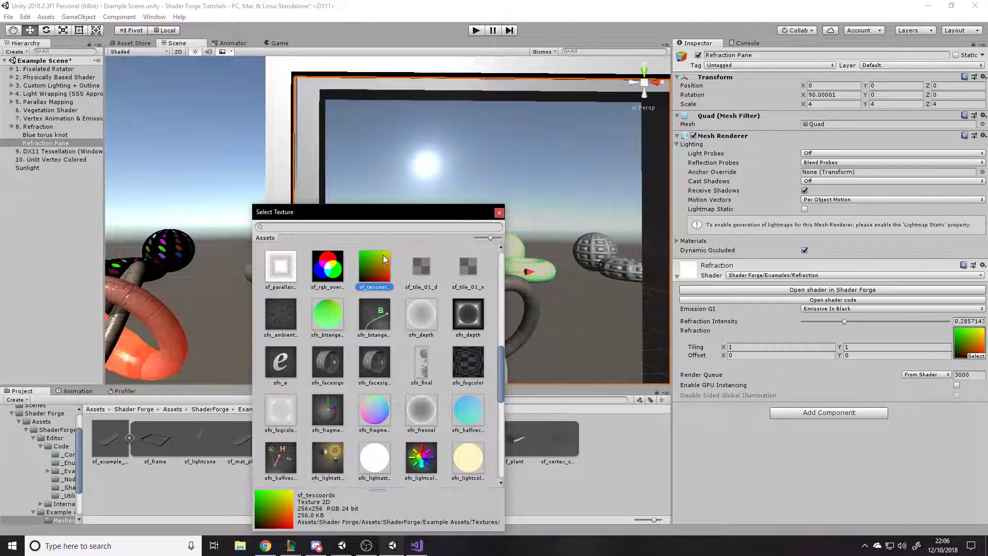
click(427, 316)
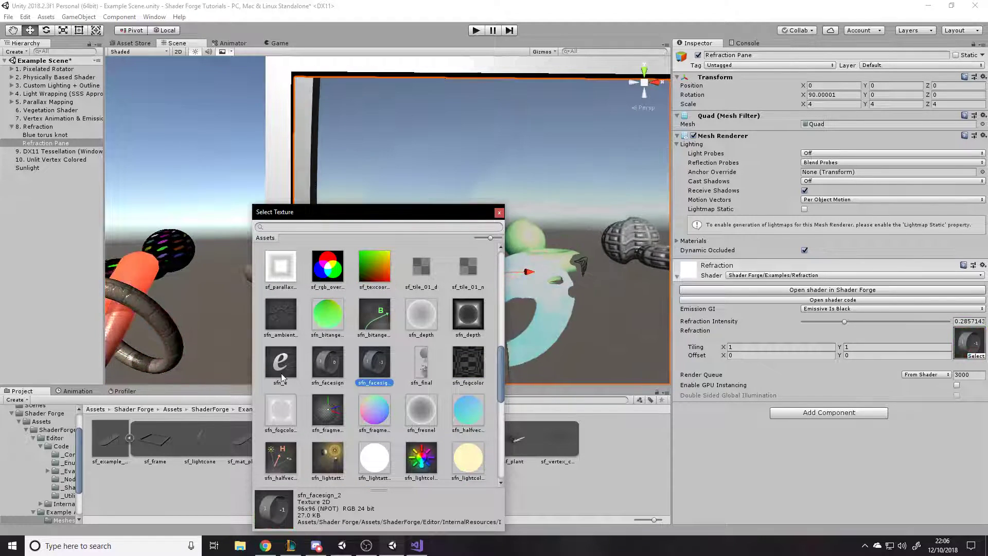
click(281, 361)
- Try the blue-violet sfn texture on the Refraction map, and undo the texture changes to restore the original normal map
scroll(373, 434, down, 1)
scroll(372, 434, down, 6)
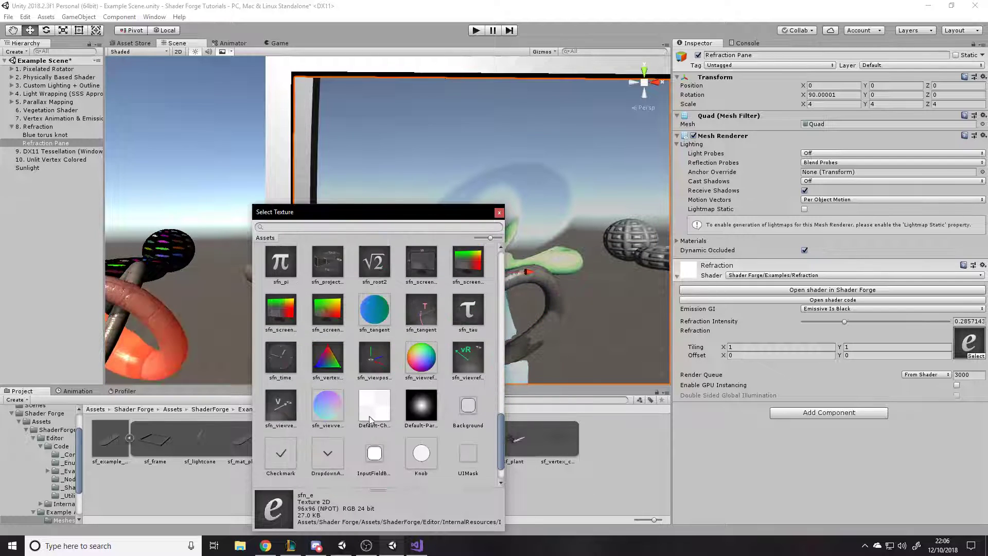
click(329, 407)
alt+drag(592, 275, 607, 334)
right_drag(608, 333, 577, 331)
key(ctrl+z)
key(ctrl+z)
key(ctrl+y)
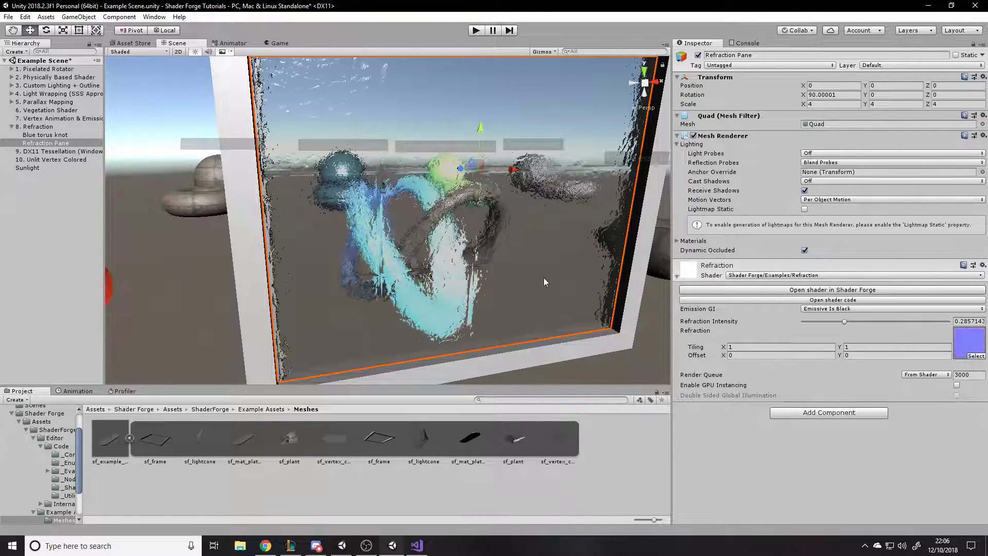
- Select the DX11 Tessellation object and examine its displaced surface up close
mouse_move(537, 239)
right_down()
mouse_move(600, 189)
mouse_move(549, 243)
right_up()
click(600, 189)
key(w)
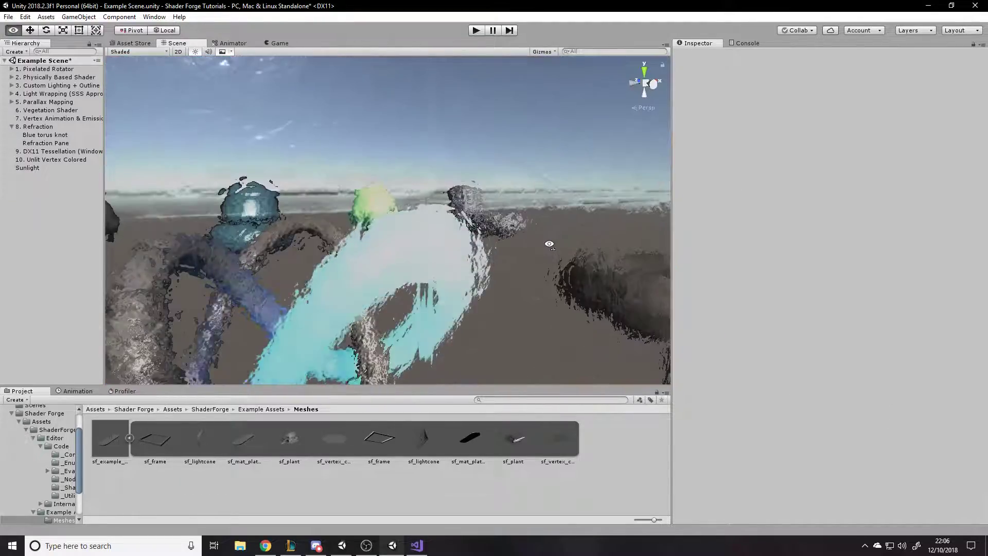
right_drag(306, 267, 376, 259)
click(525, 314)
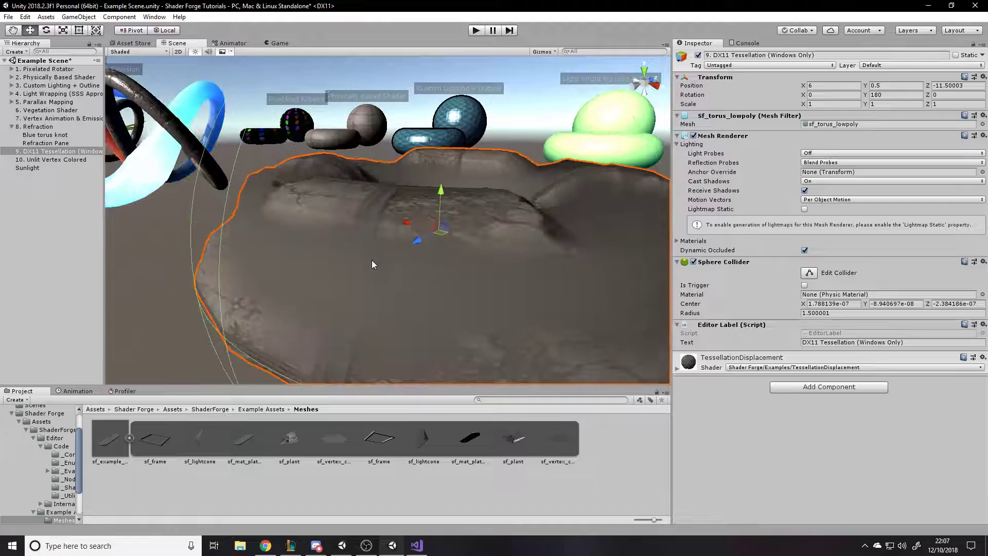
key(f)
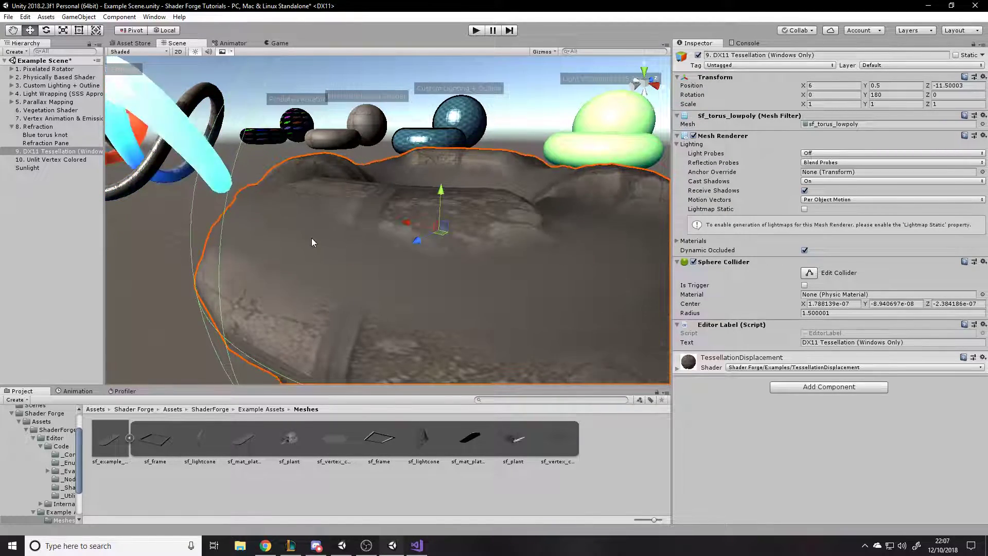
mouse_move(569, 273)
right_down()
mouse_move(569, 218)
mouse_move(458, 213)
mouse_move(543, 237)
mouse_move(578, 271)
right_up()
key(w)
key(s)
- Move on to the Unlit Vertex Colored hexagon and select it
right_drag(361, 210, 458, 250)
key(a)
key(w)
key(d)
key(w)
click(443, 283)
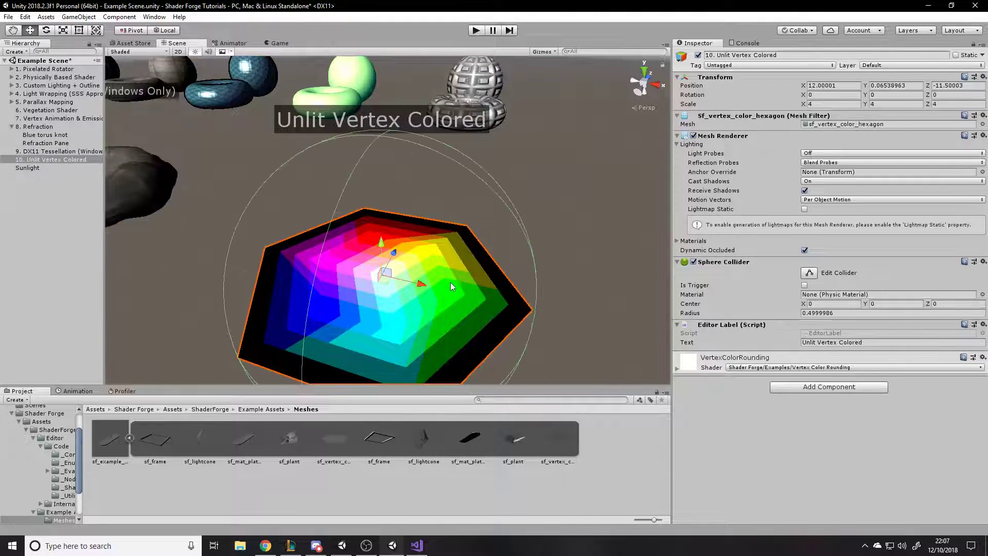
- Try rotating the Unlit Vertex Colored hexagon, undo the rotation and deselect it
key(e)
drag(421, 320, 217, 285)
key(ctrl+z)
key(ctrl+z)
click(591, 244)
- Examine the colored hexagon from several sides, and select it to expand its VertexColorRounding material
right_drag(590, 244, 468, 259)
key(w)
key(d)
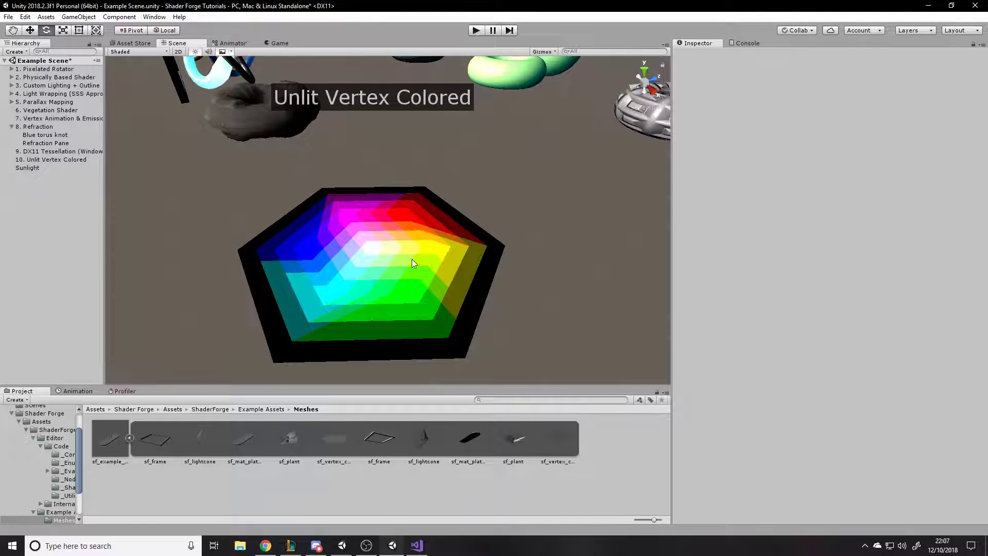
right_drag(627, 287, 608, 272)
key(d)
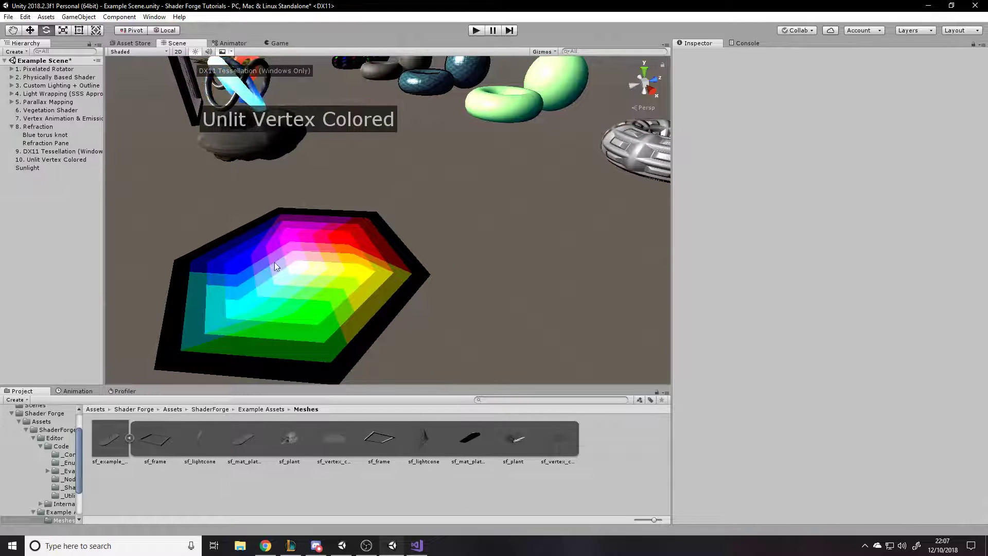
right_drag(311, 274, 215, 284)
key(w)
click(216, 284)
click(677, 368)
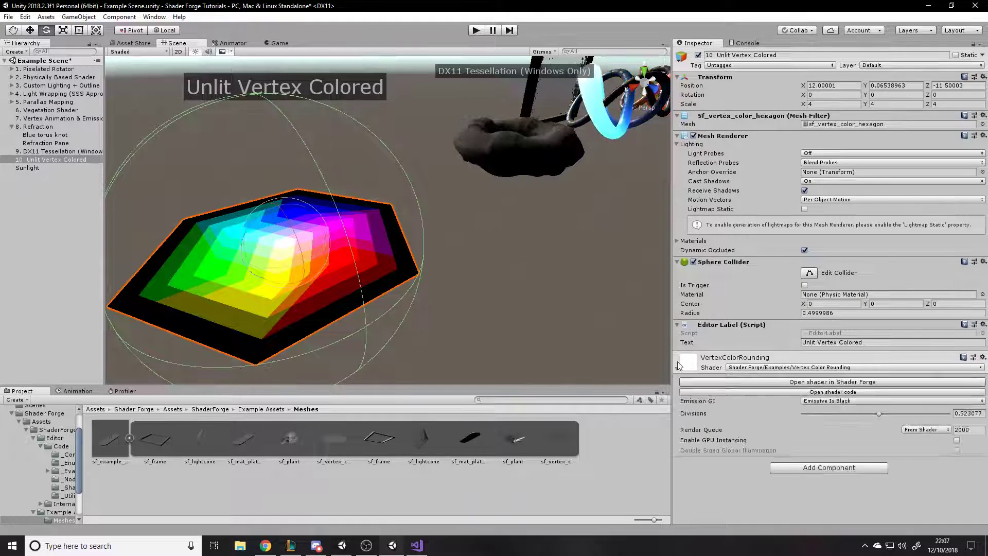
- Select the Light Wrapping sphere, expand its LightWrapping material and view the Diffuse color without changing it
right_drag(542, 266, 567, 252)
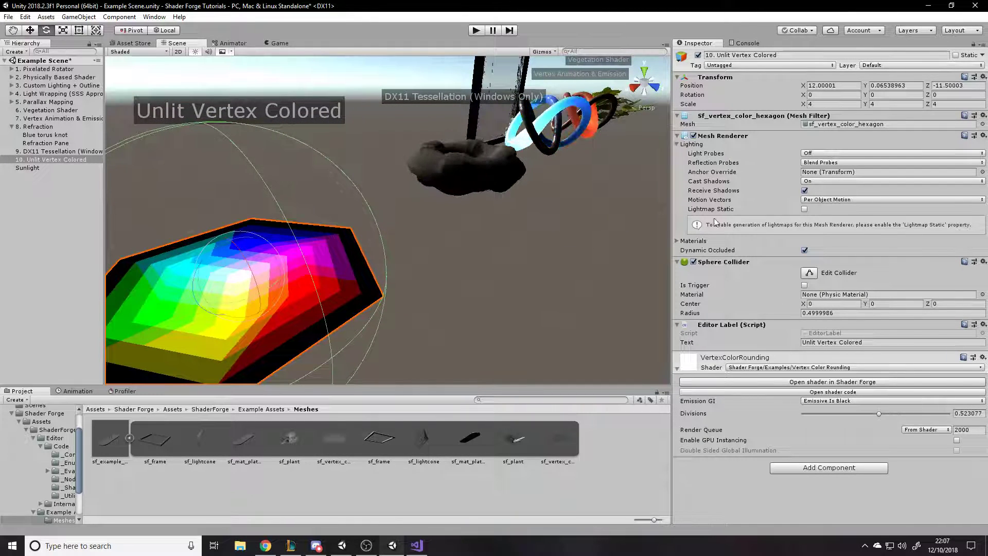
right_drag(536, 163, 560, 156)
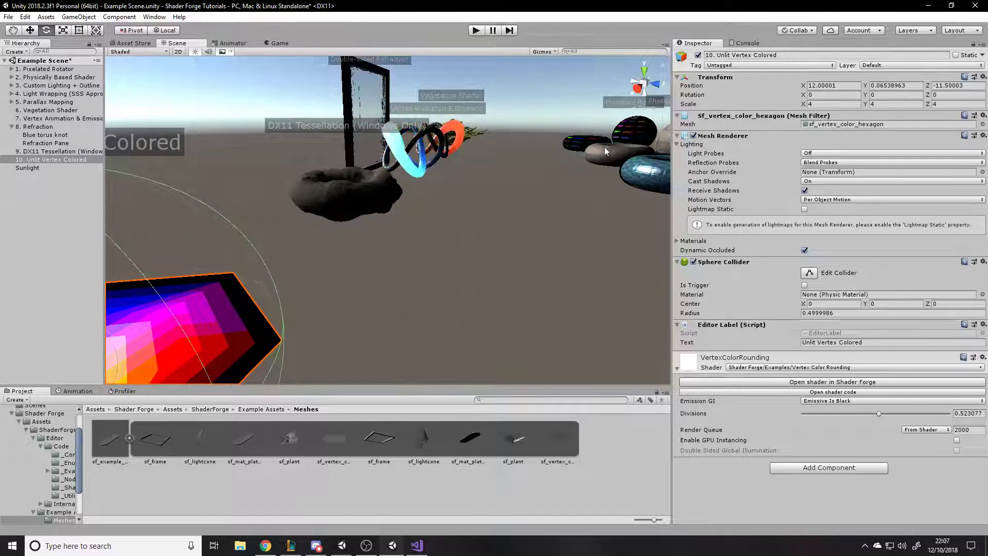
right_drag(619, 139, 616, 187)
middle_drag(617, 190, 470, 169)
click(355, 148)
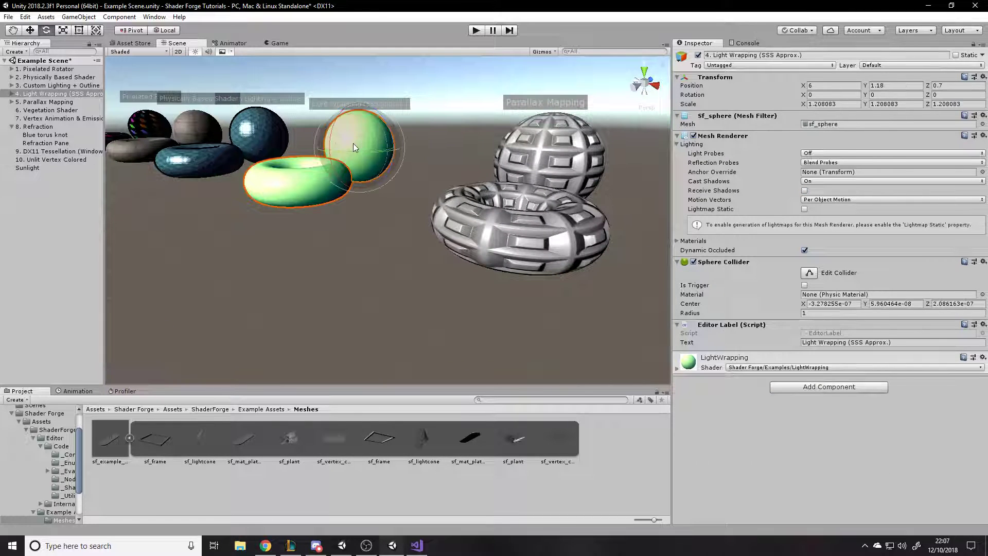
click(706, 373)
click(964, 422)
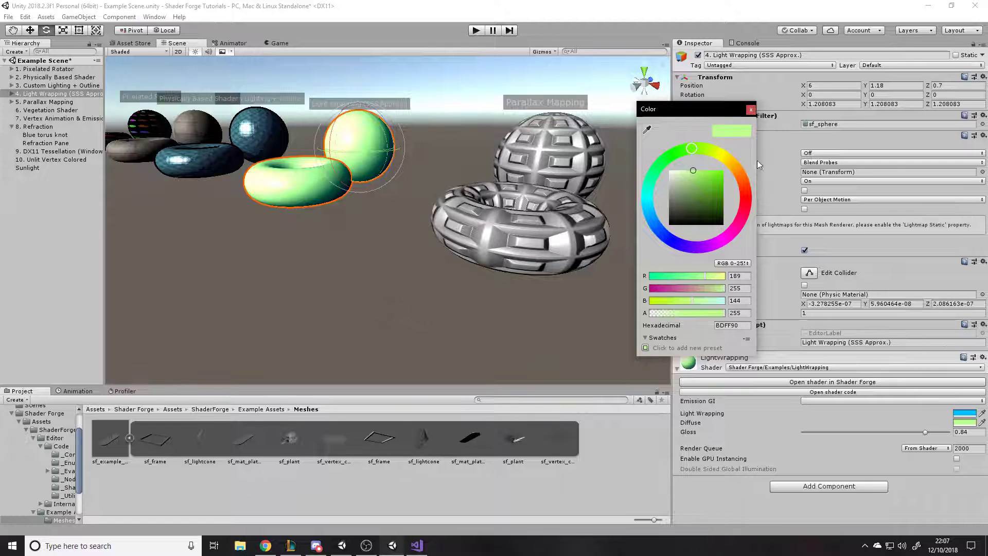
click(751, 110)
- Select the Parallax Mapping torus and examine its surface from different angles
scroll(520, 230, up, 5)
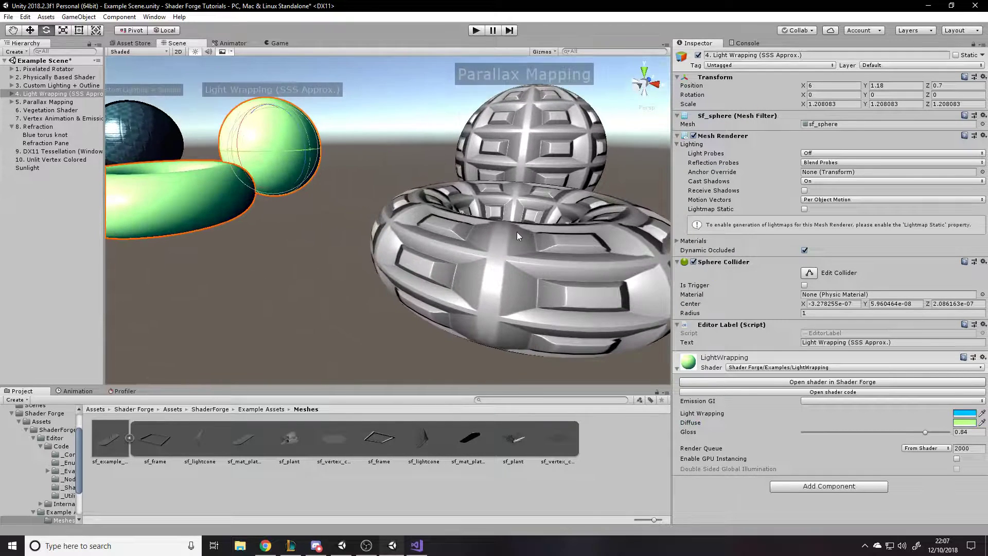
click(565, 191)
mouse_move(574, 171)
alt+mouse_down()
mouse_move(525, 173)
mouse_move(498, 146)
mouse_move(942, 143)
mouse_move(566, 183)
alt+mouse_up()
right_drag(566, 183, 571, 228)
key(a)
key(s)
key(a)
- Select the Custom Lighting + Outline sphere, expand its CustomLighting material and set Gloss to 0.381
click(478, 149)
key(f)
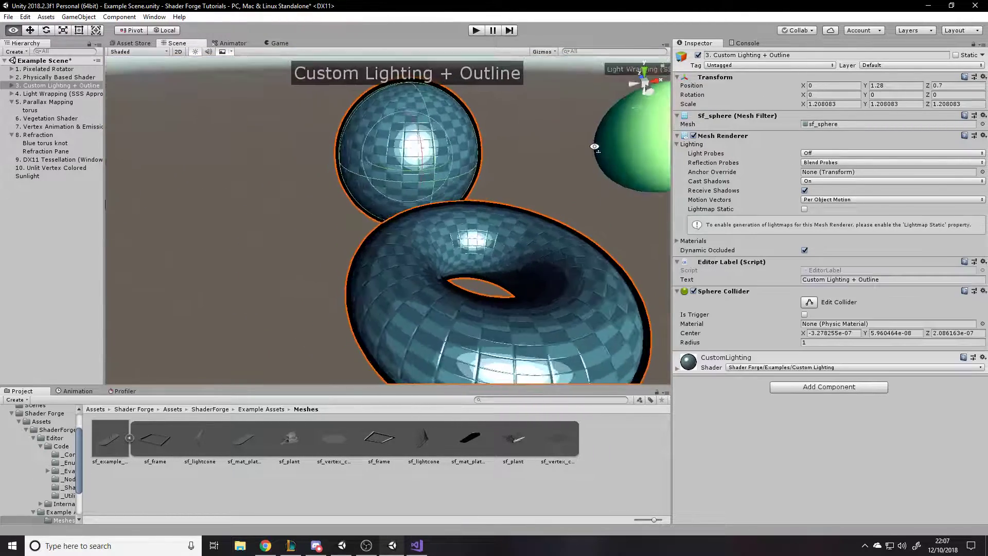
click(684, 368)
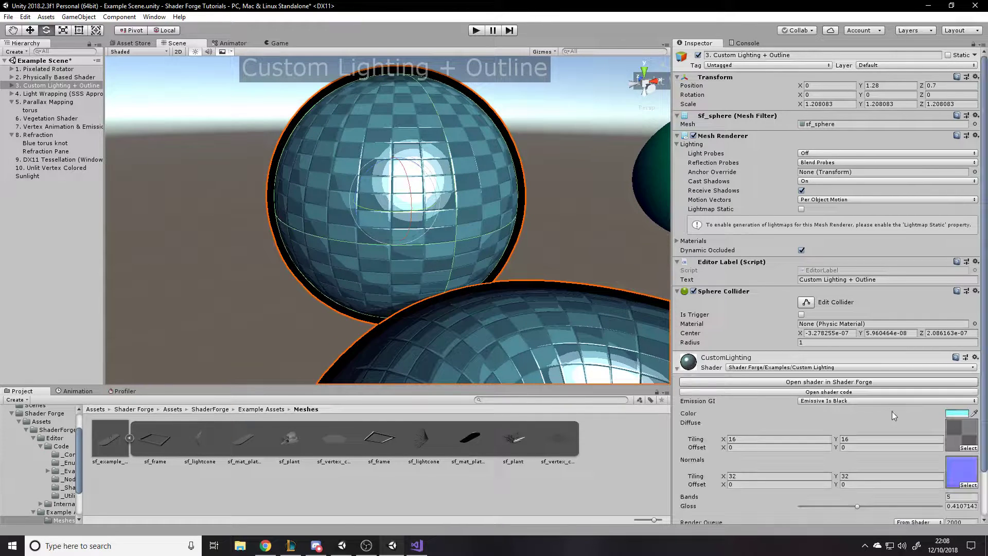
right_drag(415, 187, 496, 186)
scroll(847, 450, down, 3)
mouse_move(854, 456)
mouse_down()
mouse_move(808, 455)
mouse_move(899, 456)
mouse_move(836, 456)
mouse_move(853, 455)
mouse_up()
- Examine the custom-lit sphere and torus from several angles, then deselect them and examine the Physically Based Shader objects
right_drag(531, 261, 484, 255)
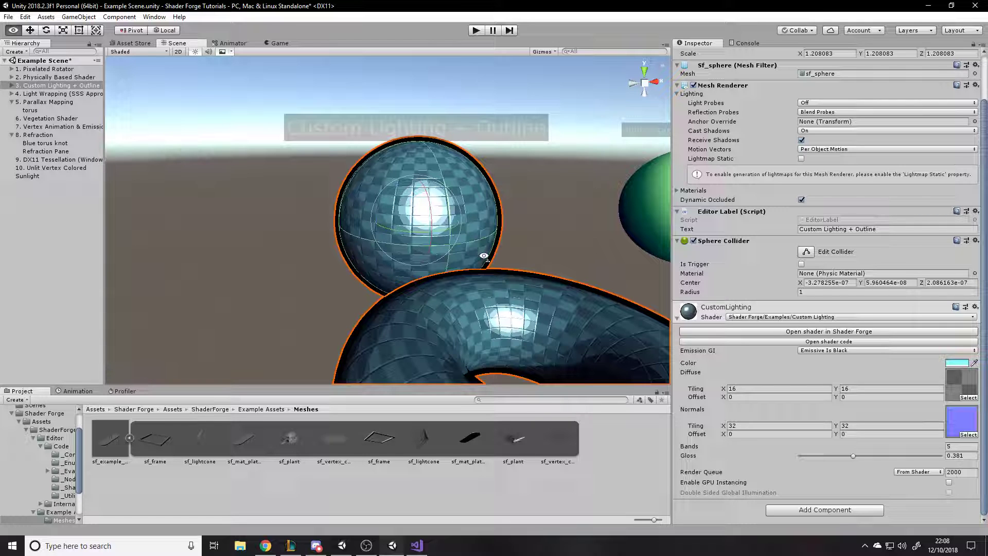
right_drag(528, 190, 549, 186)
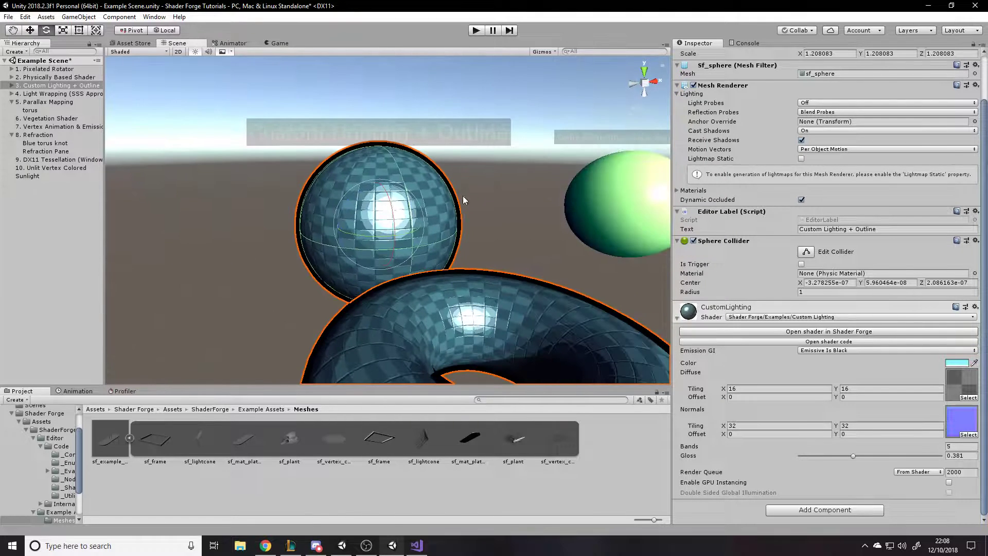
right_drag(421, 202, 605, 251)
click(605, 251)
right_drag(571, 317, 594, 344)
key(s)
alt+drag(425, 234, 382, 199)
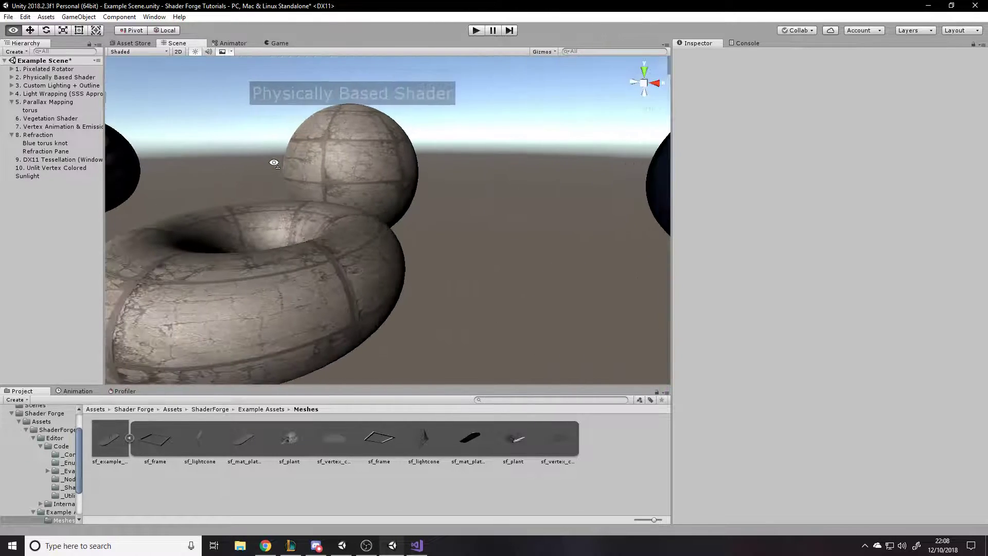
middle_drag(456, 234, 430, 266)
- Go back to the root Assets folder and open SampleScene from Scenes in place of the Example Scene
click(131, 438)
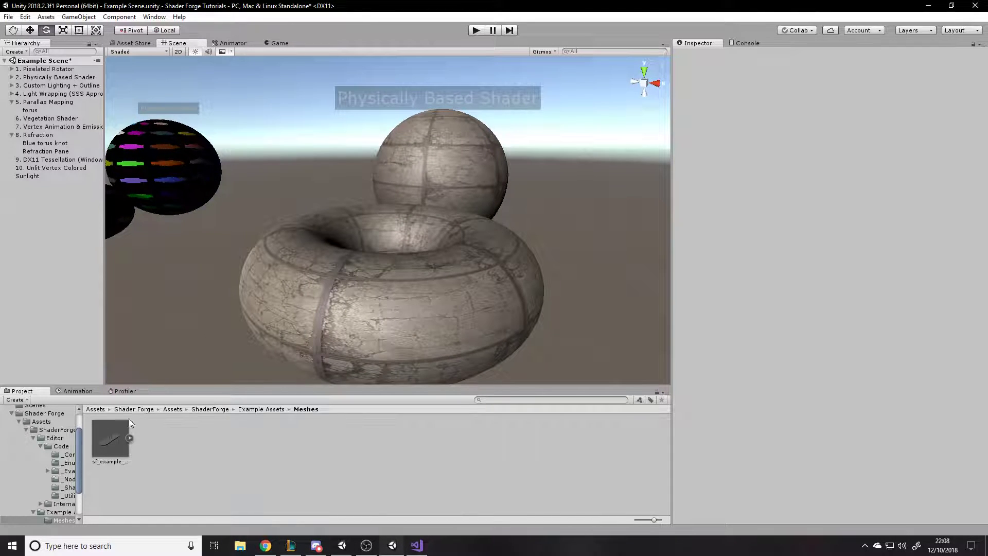
click(96, 409)
right_drag(453, 273, 736, 292)
key(a)
key(w)
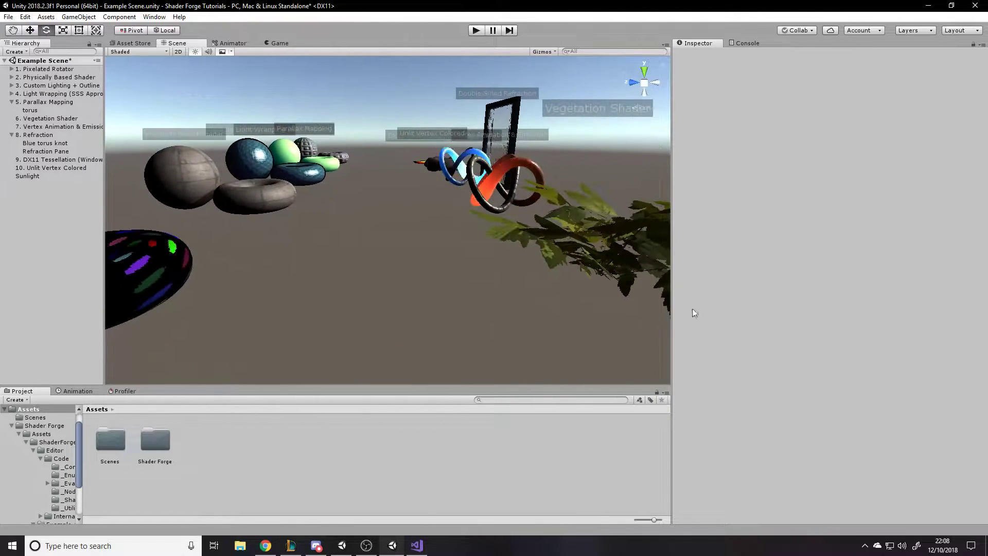
double_click(111, 439)
double_click(118, 438)
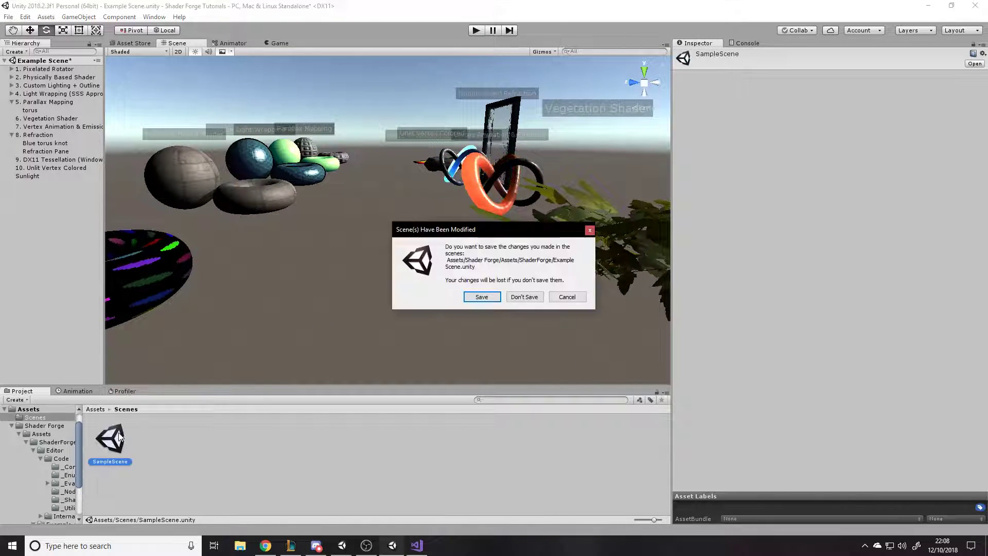
click(498, 304)
right_drag(477, 292, 376, 298)
- Add a 3D sphere to SampleScene with its transform at position 0, 0, 0, and frame it in the view
click(84, 223)
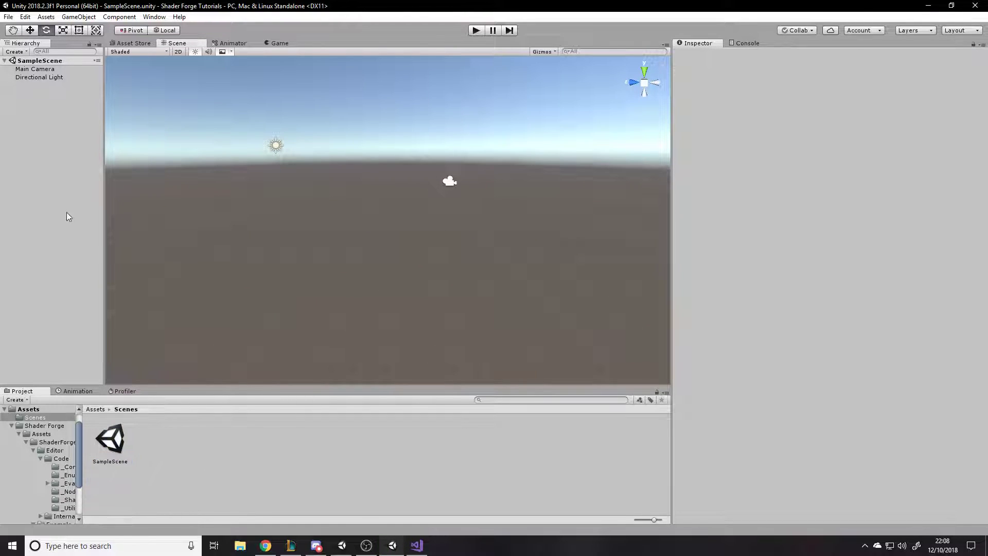
right_click(59, 207)
mouse_move(127, 306)
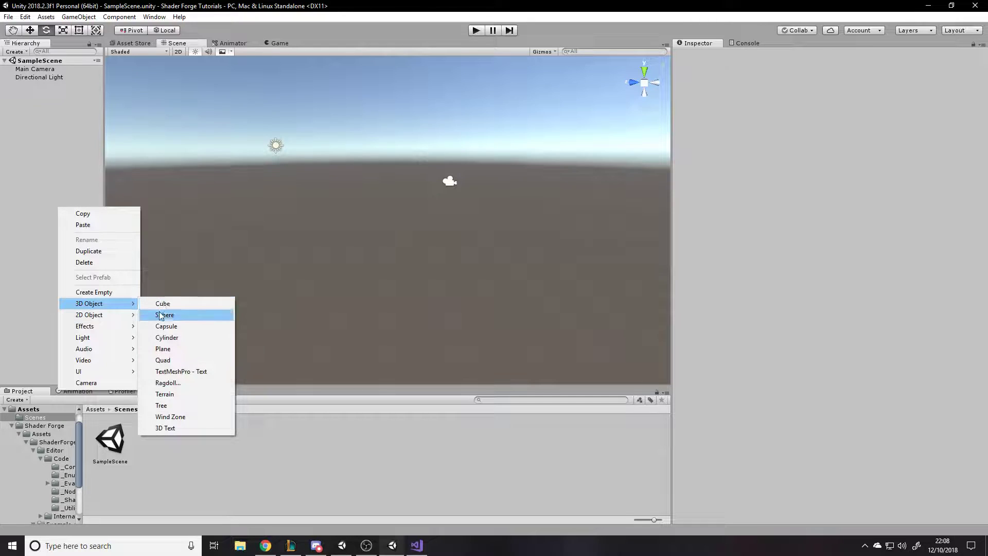
click(160, 315)
click(981, 77)
click(895, 86)
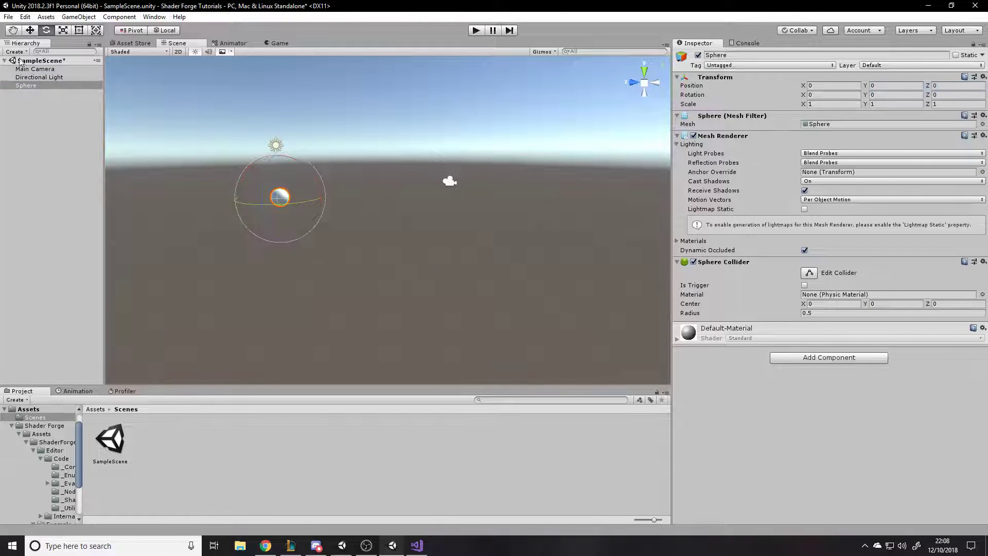
double_click(21, 84)
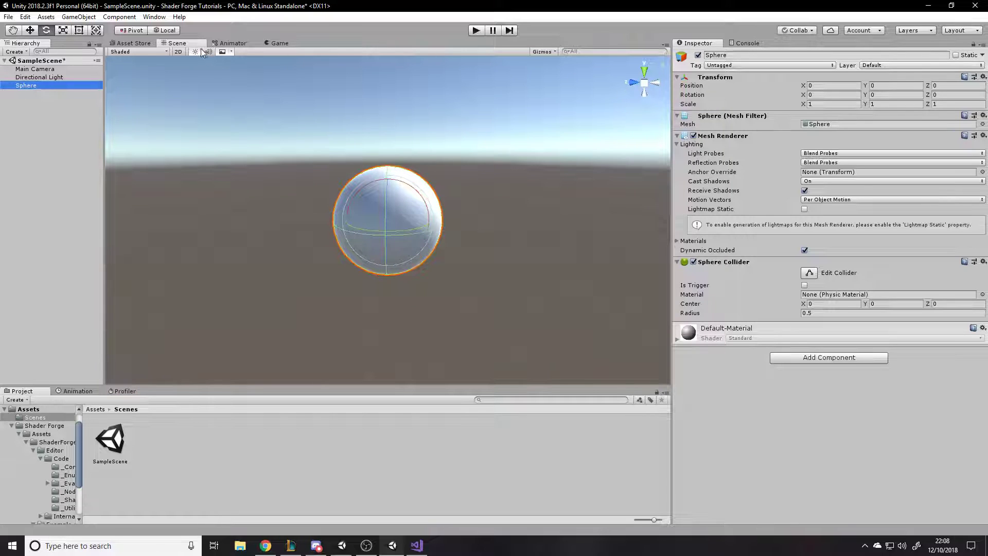
- Check the sphere in the Game view, return to the Scene view and deselect the sphere
click(281, 43)
click(177, 43)
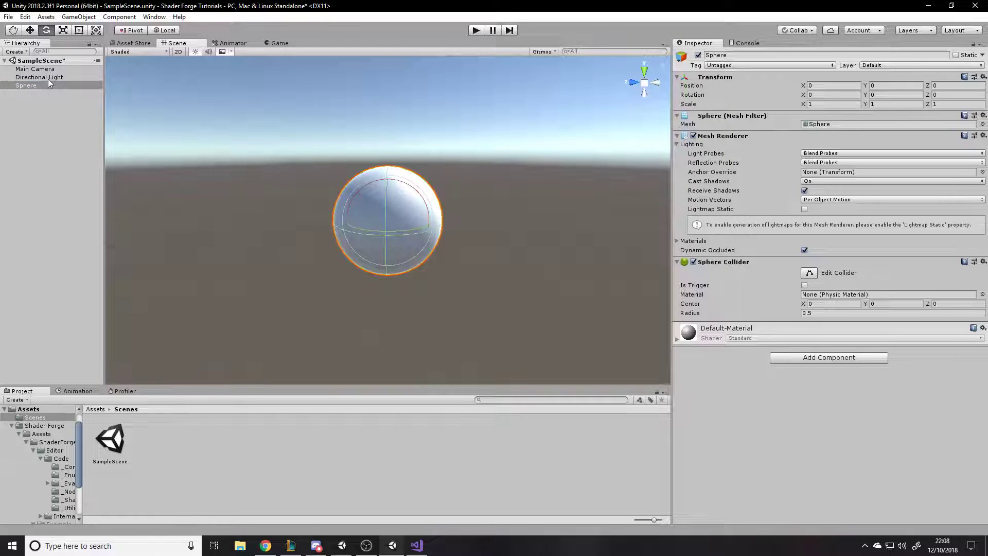
click(79, 16)
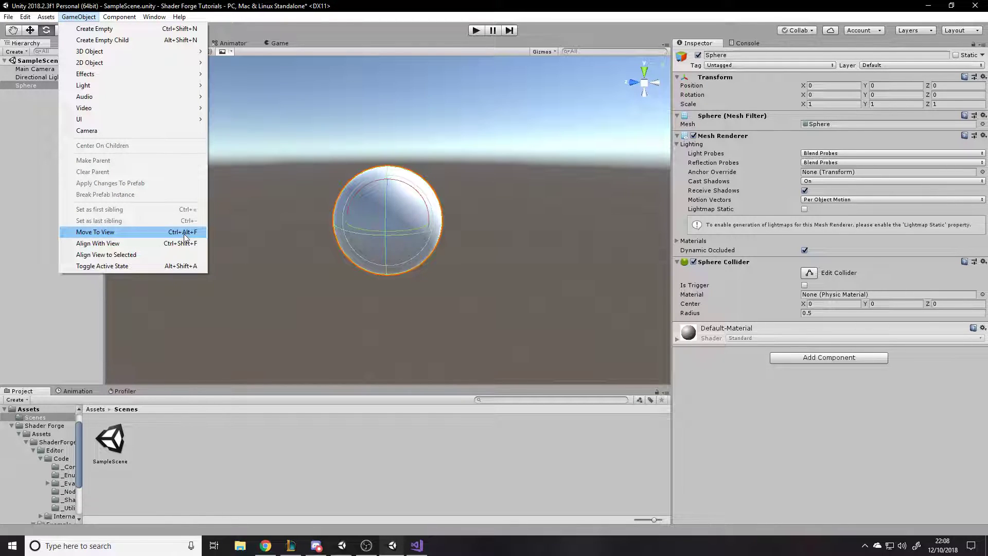
click(486, 4)
click(496, 210)
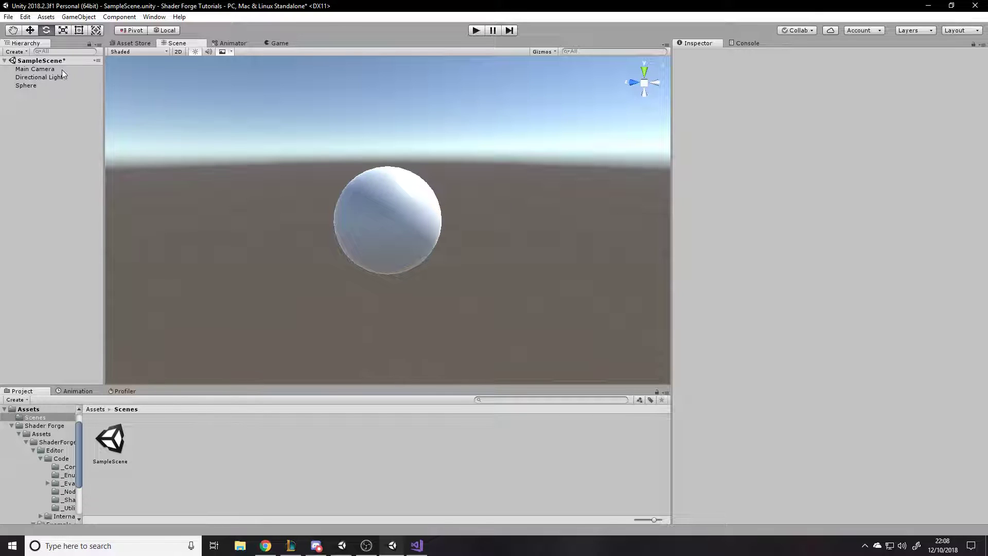
- Check how the Main Camera frames the sphere in the Game view, leaving nothing selected
click(39, 69)
click(277, 43)
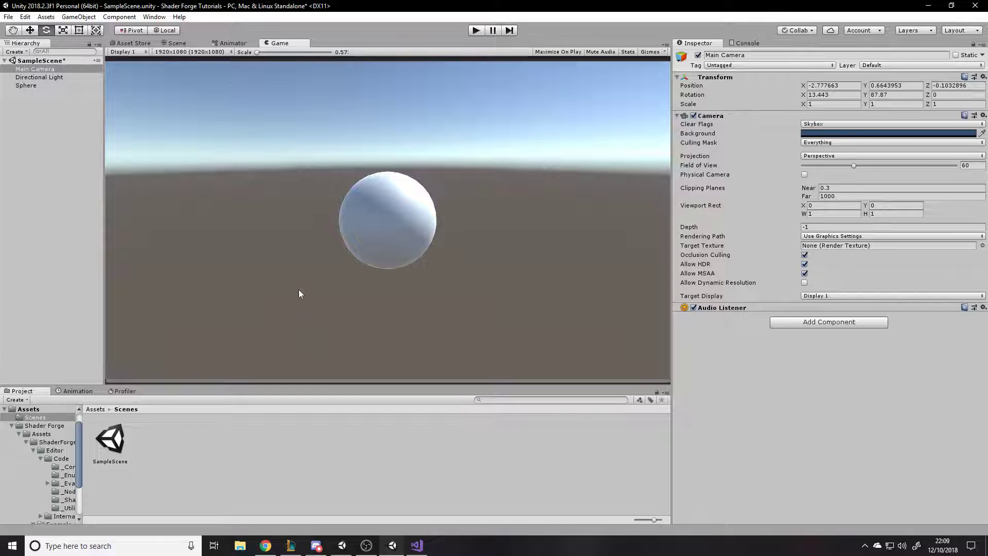
right_click(149, 491)
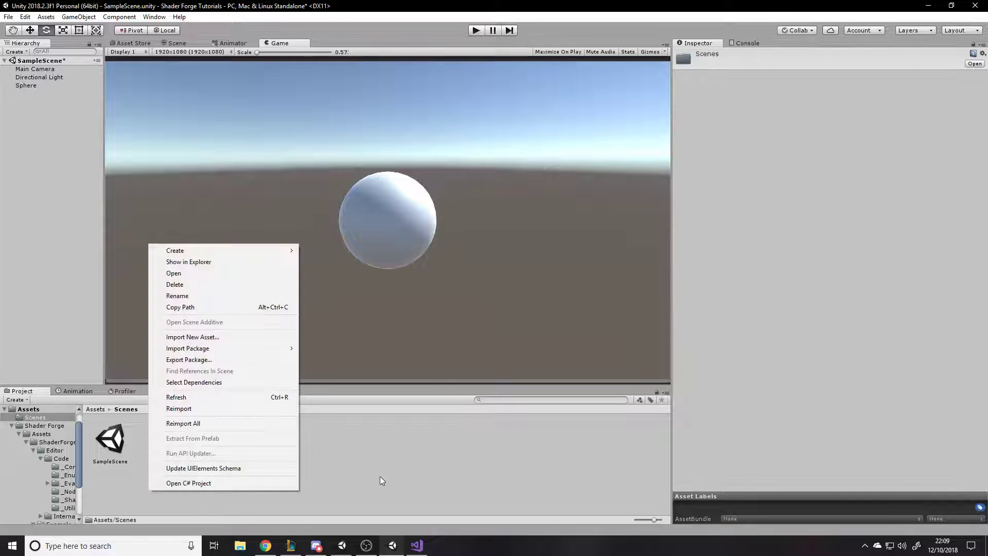
click(387, 477)
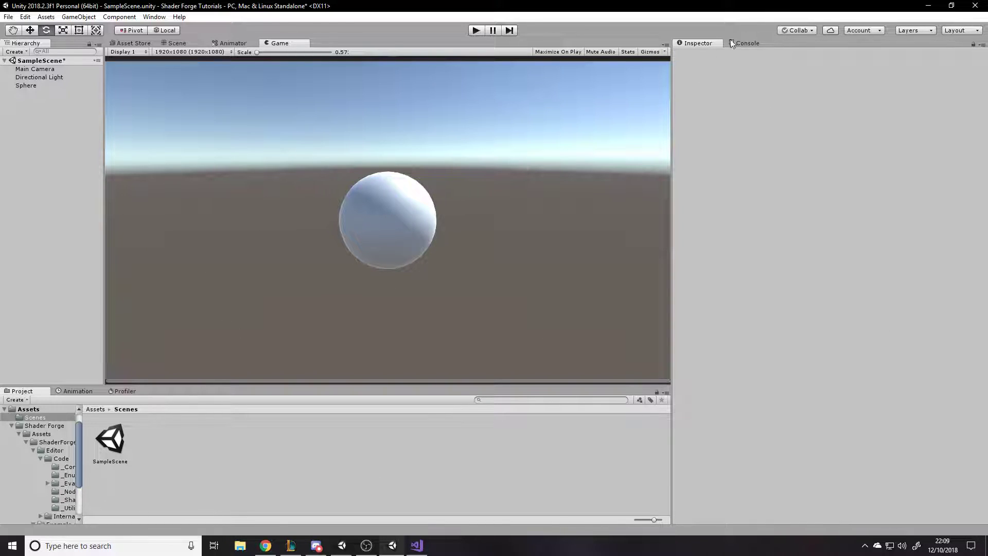
- Open the Shader Forge window and dock it with the Project and Animation panels below the Game view
click(153, 18)
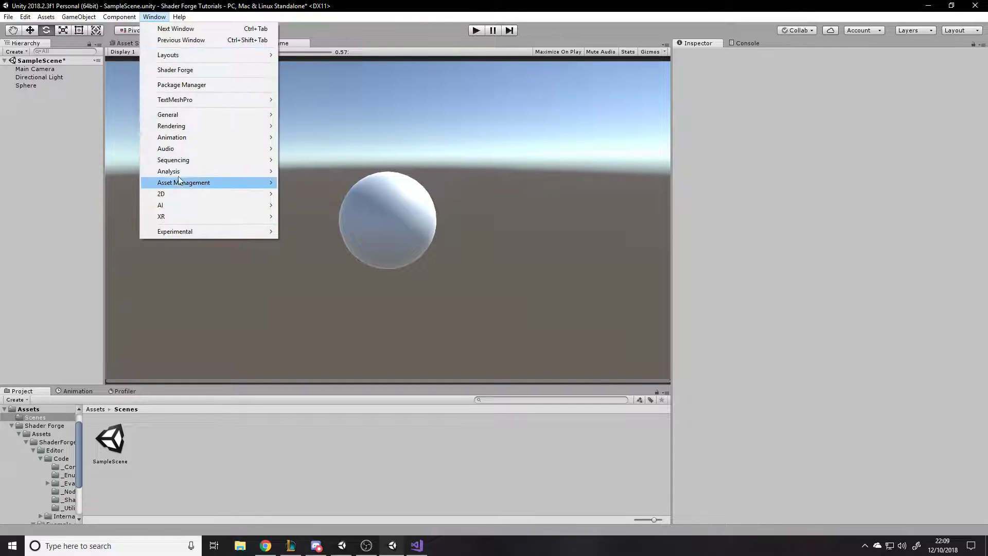
click(181, 73)
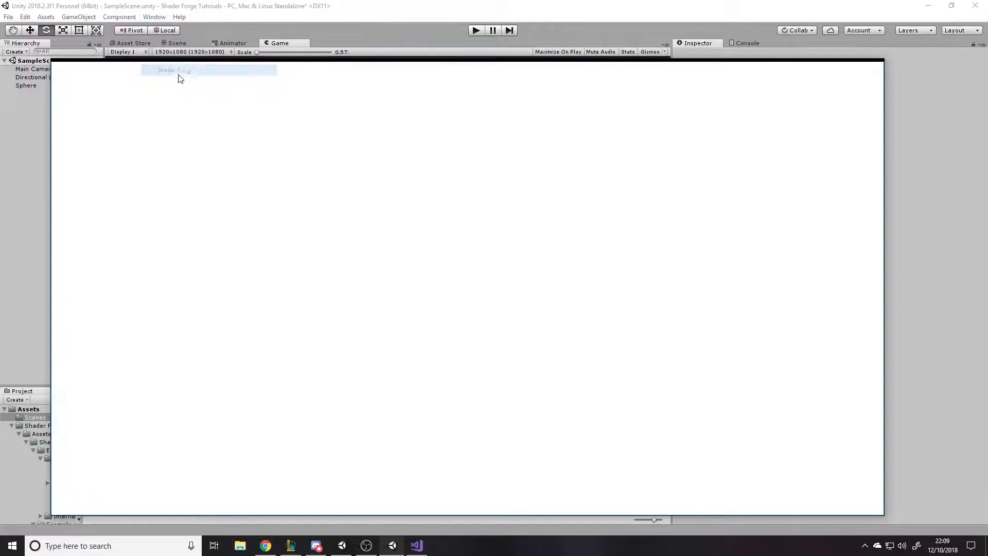
drag(179, 66, 198, 100)
drag(105, 98, 342, 51)
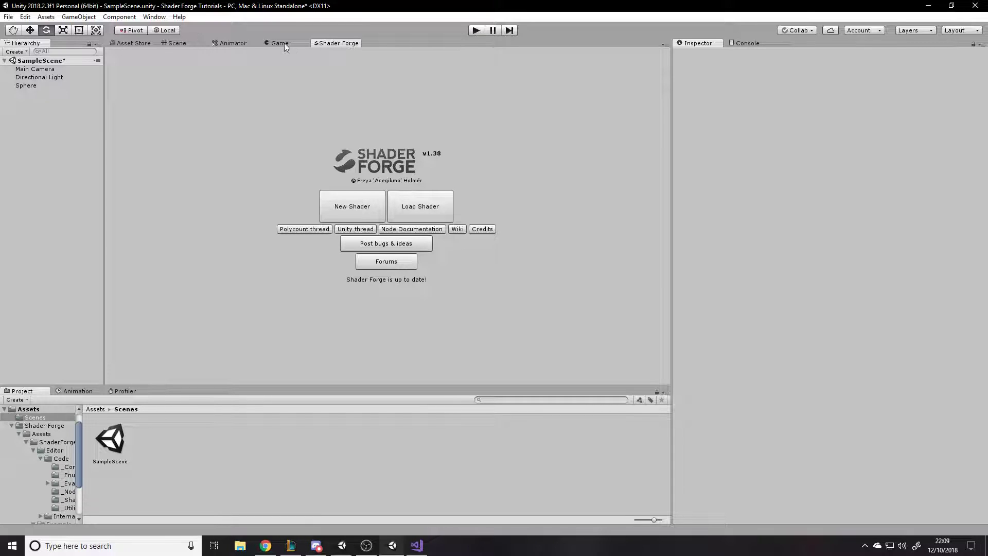
mouse_move(331, 43)
mouse_down()
mouse_move(412, 206)
mouse_move(423, 249)
mouse_move(380, 97)
mouse_move(340, 41)
mouse_up()
drag(336, 44, 152, 400)
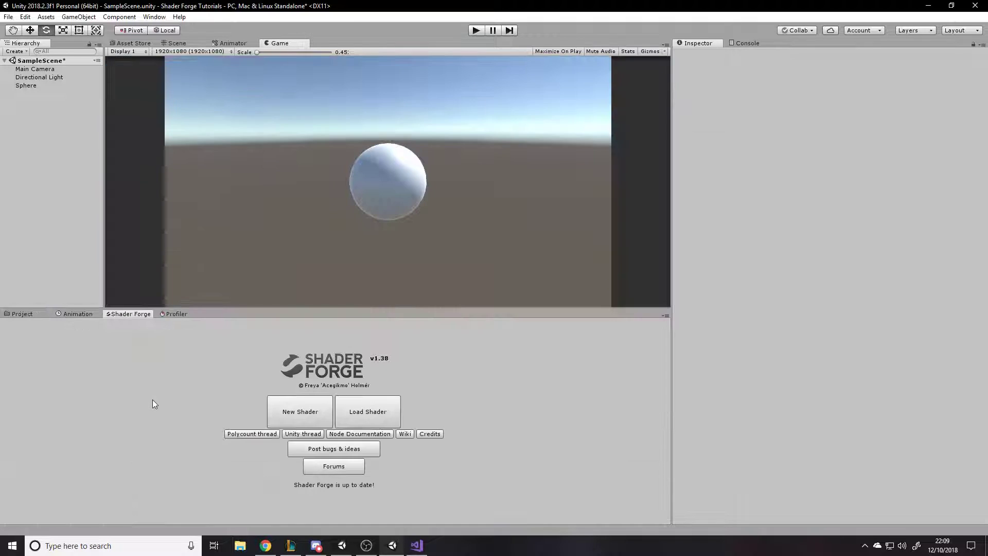
mouse_move(269, 308)
mouse_down()
mouse_move(272, 299)
mouse_move(268, 322)
mouse_up()
- Create a new Unlit shader and save it in the Assets folder as Tutorial01
click(313, 411)
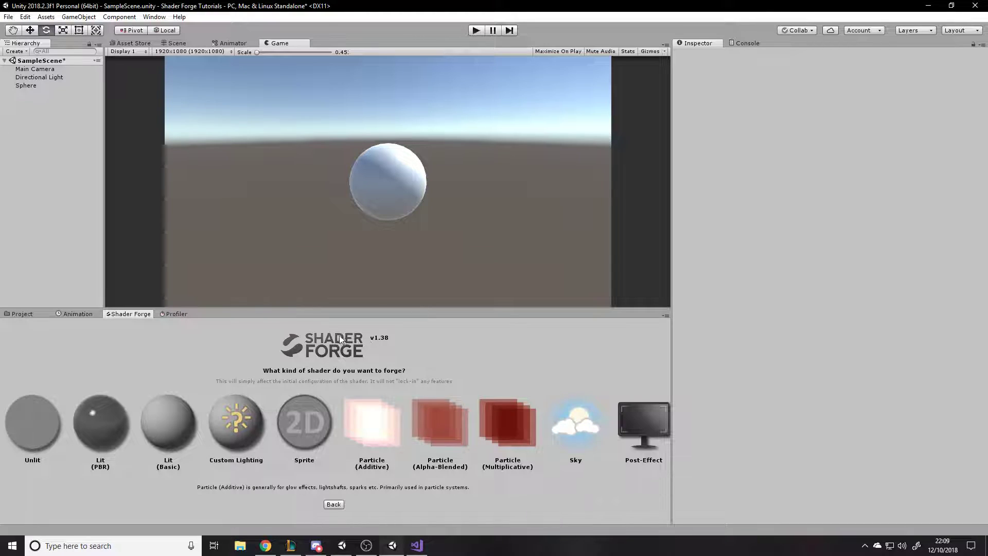
click(24, 448)
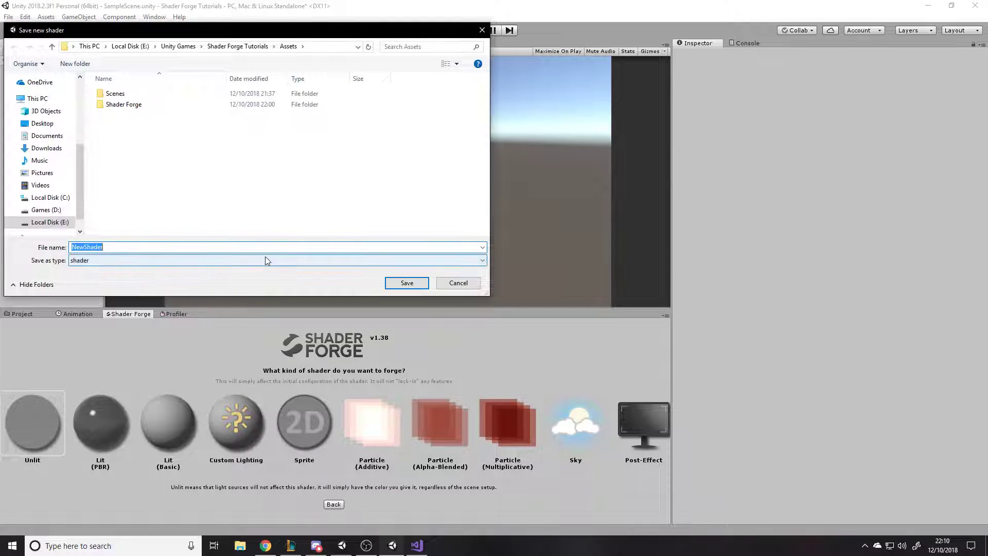
text(Tes)
key(BackSpace)
key(BackSpace)
key(BackSpace)
text(Tutorial01)
key(Return)
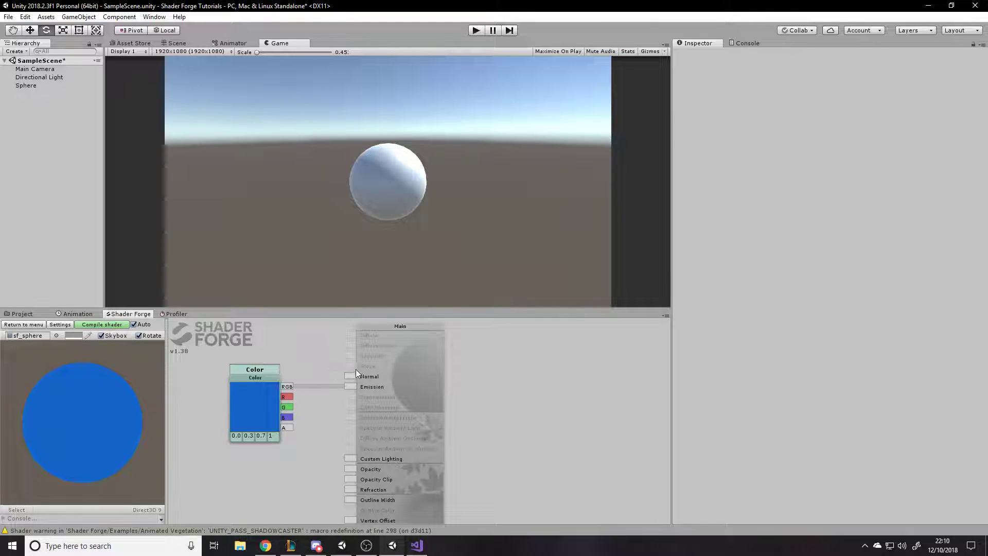
- Turn off automatic compilation for the new shader
scroll(120, 353, up, 2)
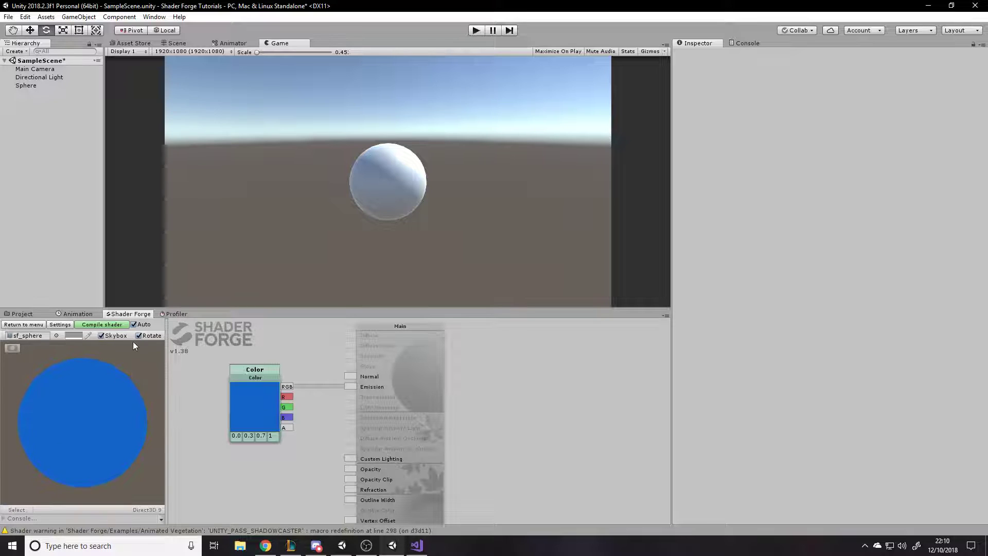
click(133, 324)
scroll(337, 462, down, 3)
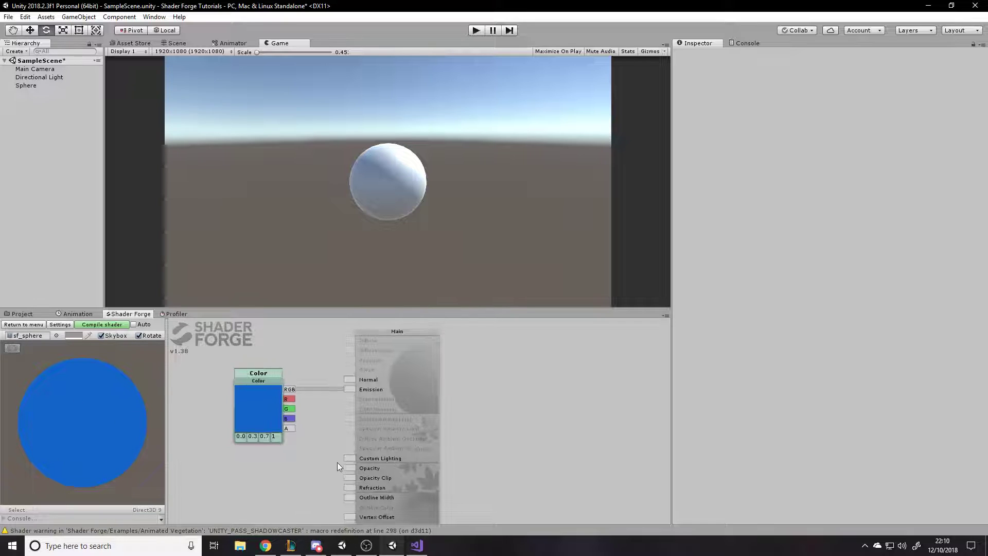
scroll(326, 428, up, 3)
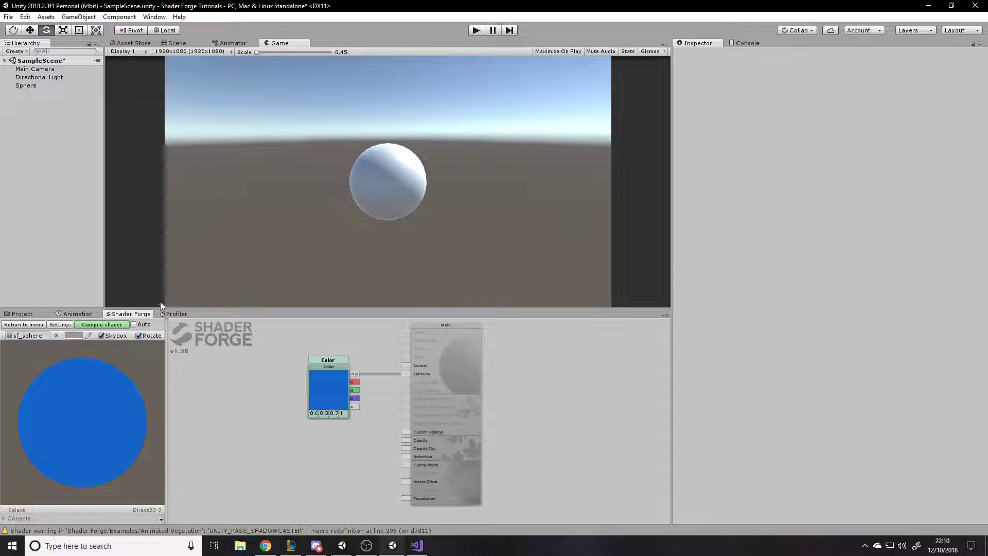
- Set the shader preview's mesh to the built-in Sphere
click(54, 335)
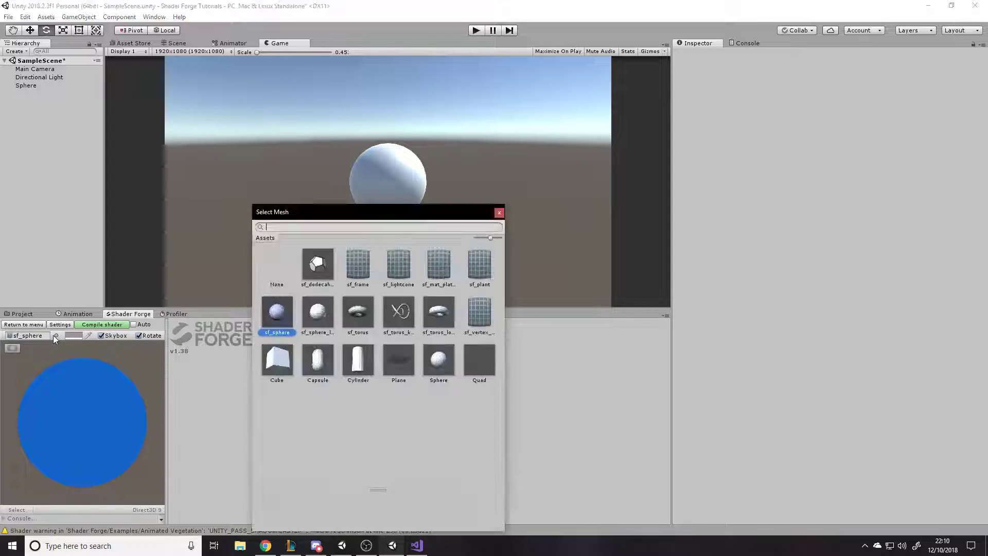
click(318, 264)
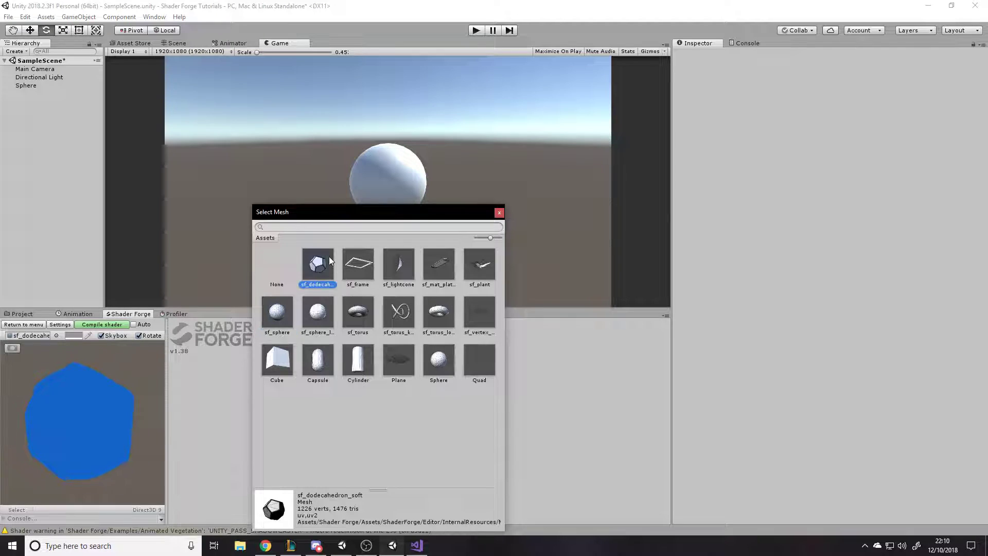
click(439, 363)
double_click(438, 368)
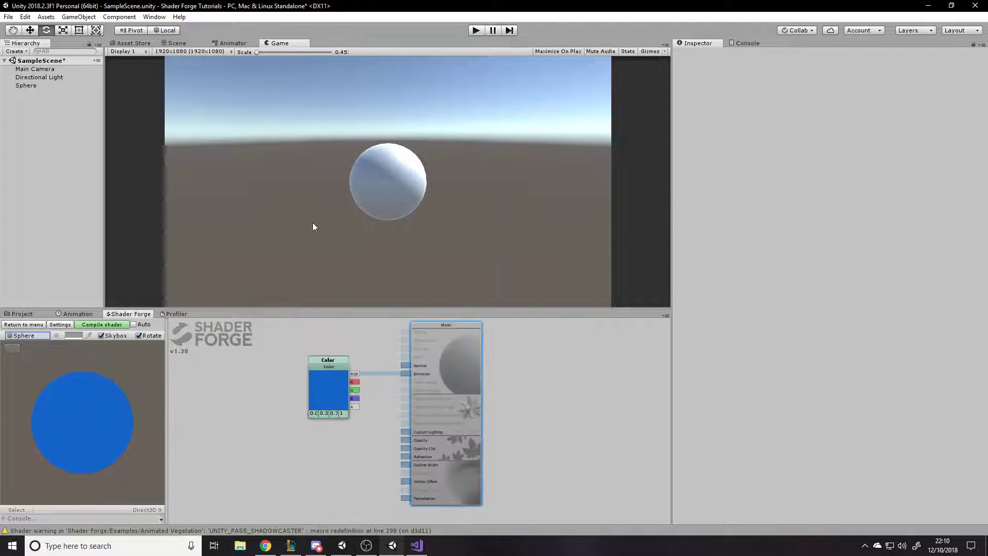
- Turn automatic compilation back on and orbit the preview around the sphere to bring the skybox horizon into view
click(134, 324)
scroll(105, 386, down, 2)
drag(105, 386, 82, 354)
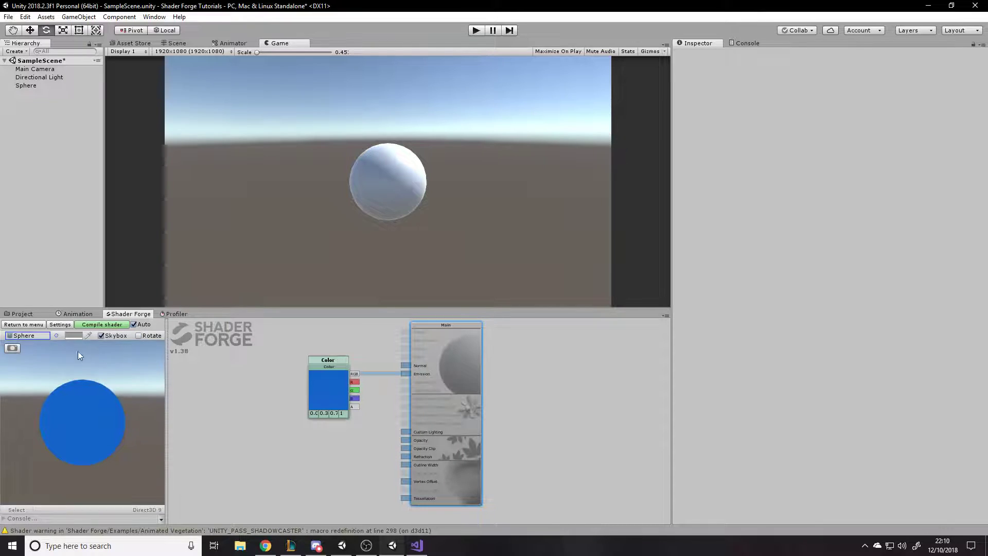
- Set the preview's background colour to red A63D33 with the skybox hidden, and turn the skybox and rotation back on
click(100, 334)
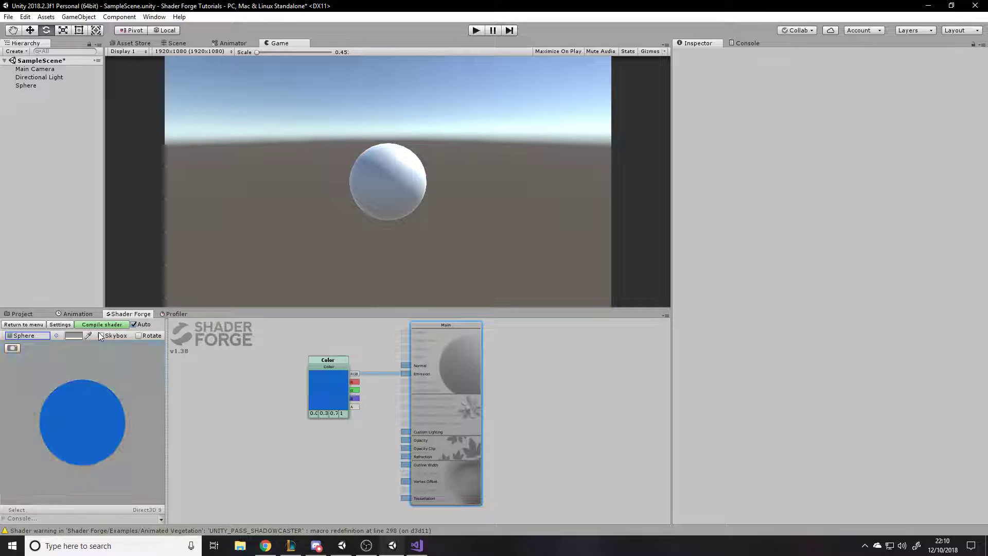
click(88, 337)
click(82, 338)
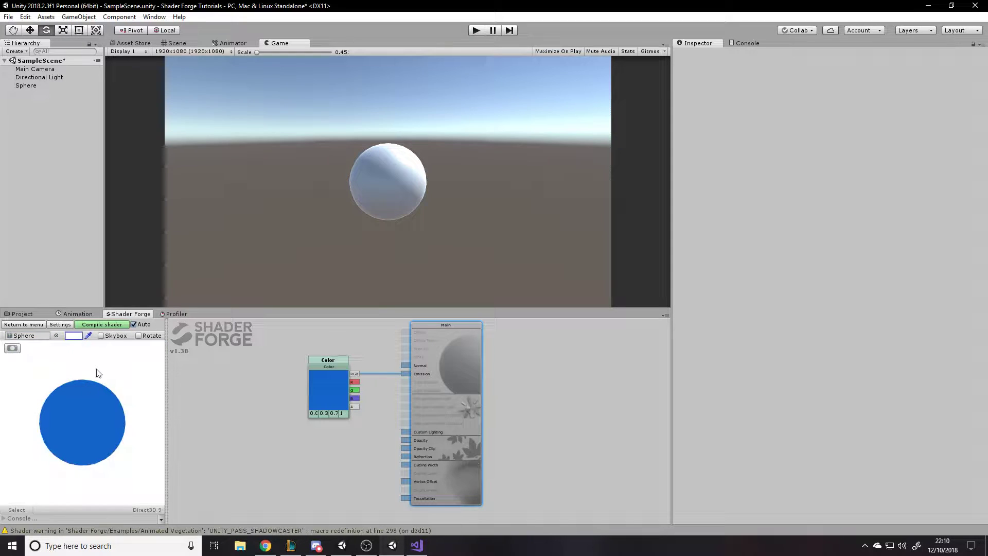
click(74, 335)
click(708, 192)
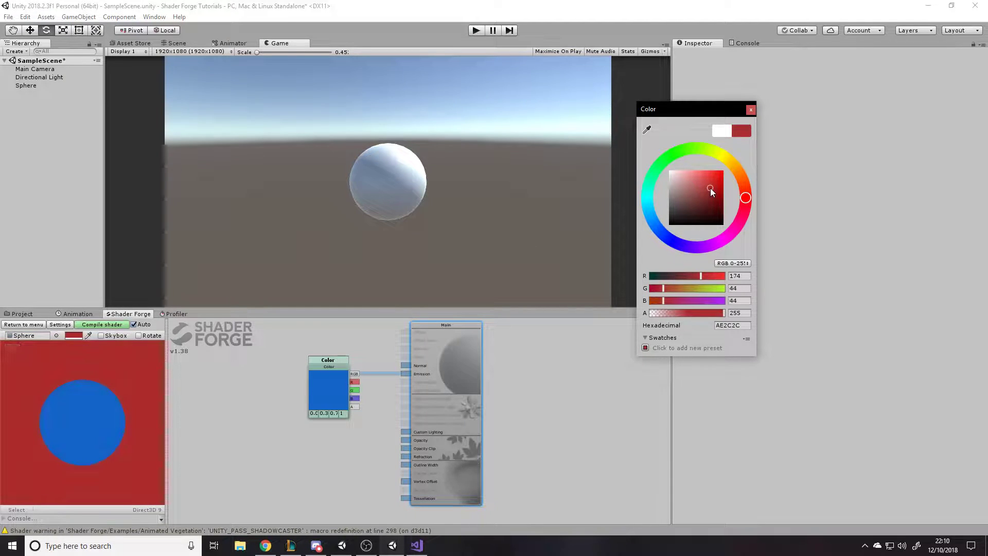
mouse_move(745, 198)
mouse_down()
mouse_move(731, 234)
mouse_move(653, 236)
mouse_move(745, 198)
mouse_up()
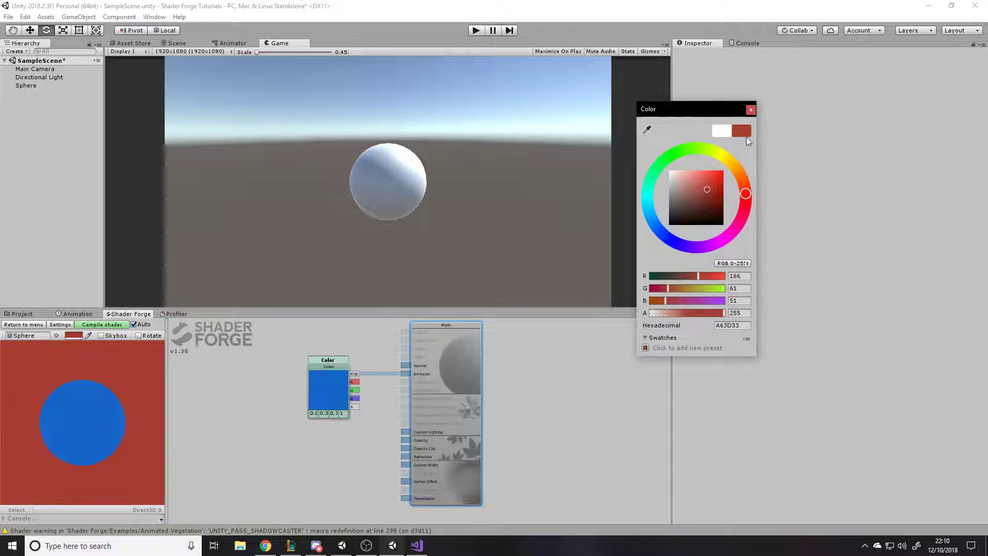
click(751, 110)
click(101, 335)
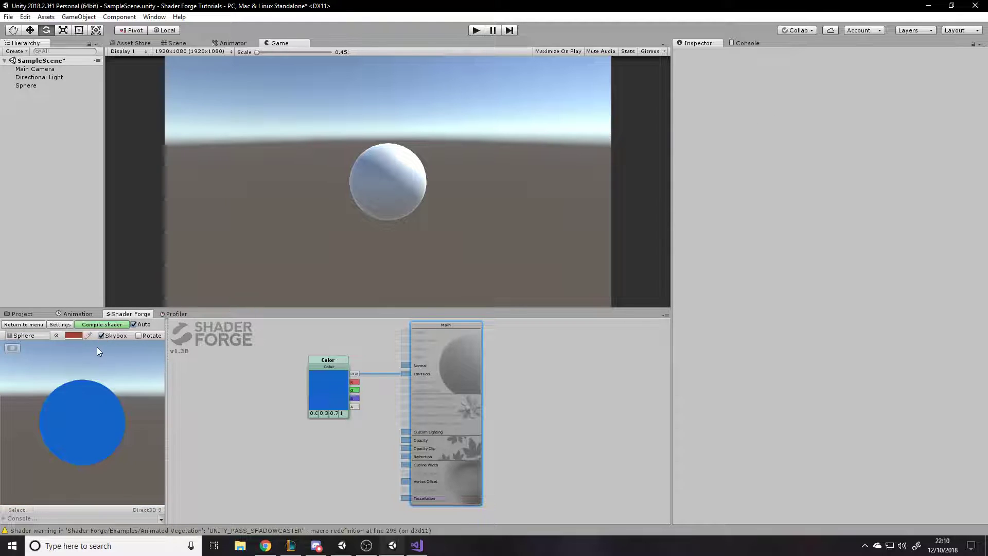
click(138, 335)
- Delete the Color node feeding the Emission input and select the Main node
click(332, 346)
click(337, 363)
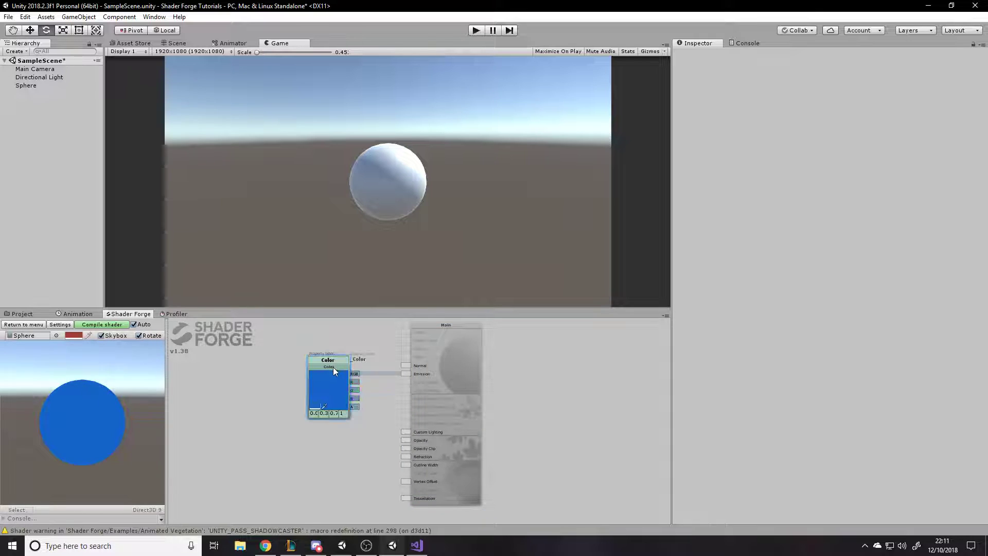
key(Delete)
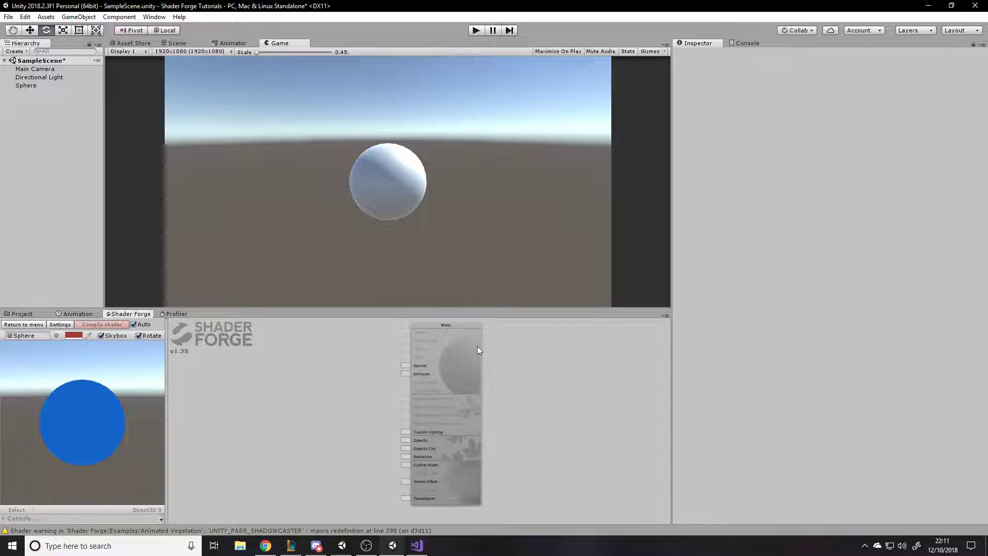
click(478, 350)
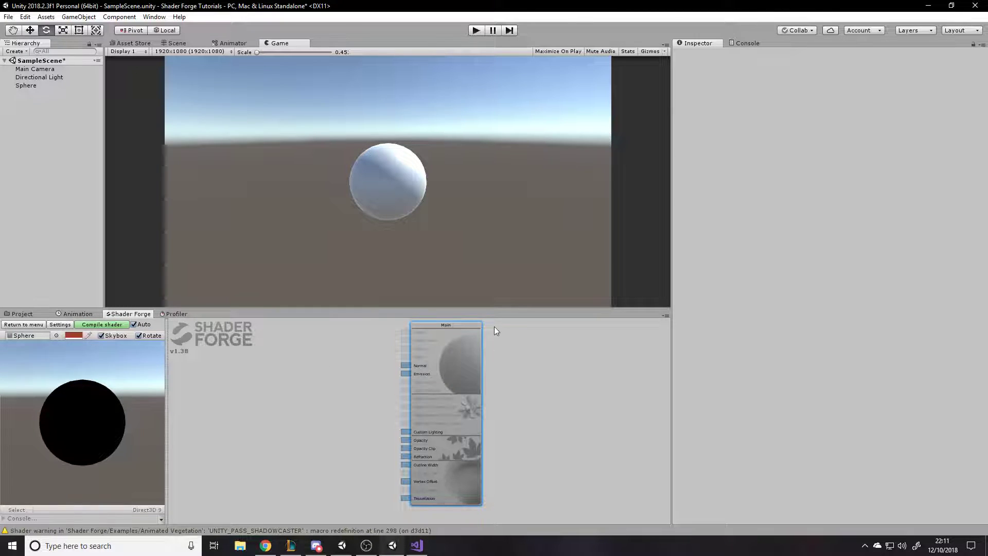
- Undock Shader Forge into a large floating window with the whole Main node in view
drag(132, 314, 330, 45)
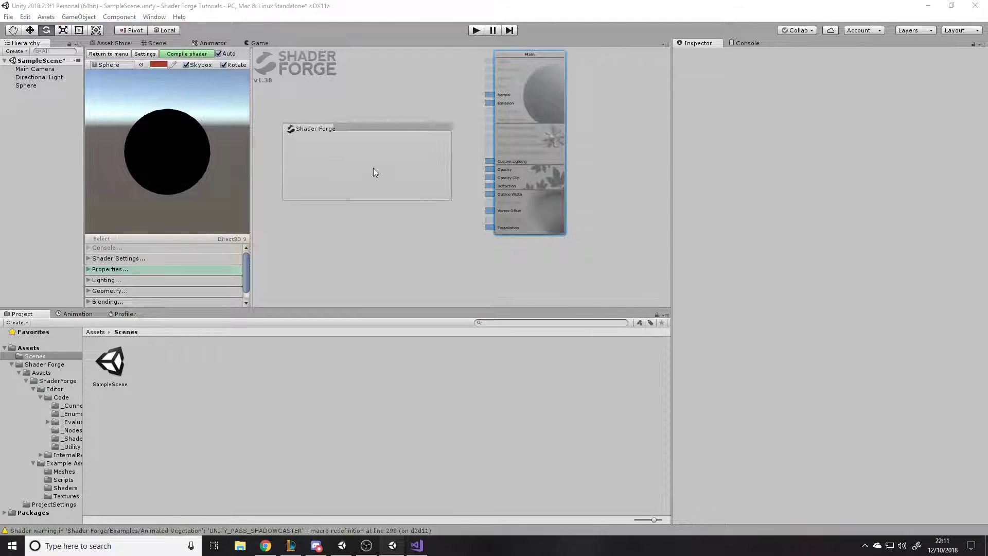
drag(367, 161, 467, 216)
drag(500, 76, 435, 269)
drag(766, 262, 940, 58)
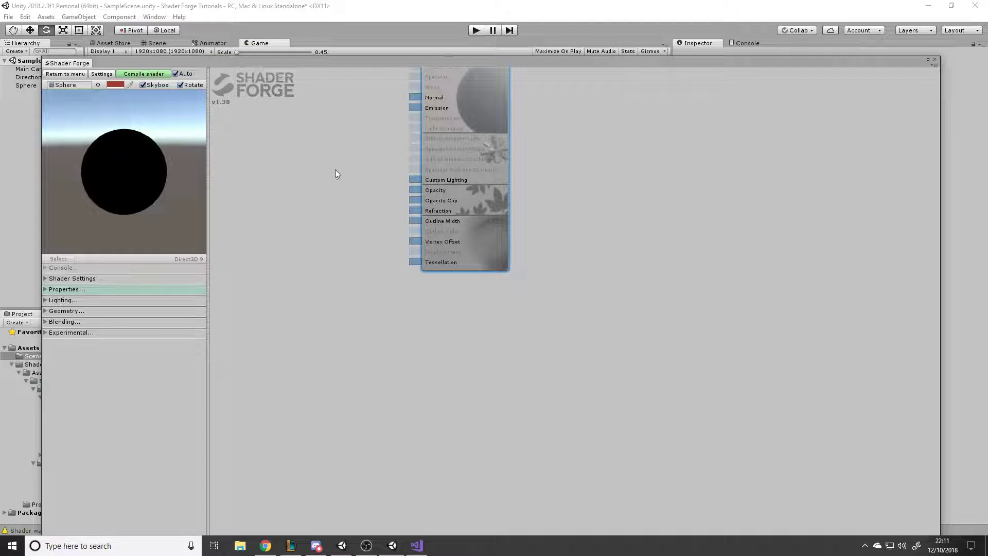
drag(359, 207, 580, 332)
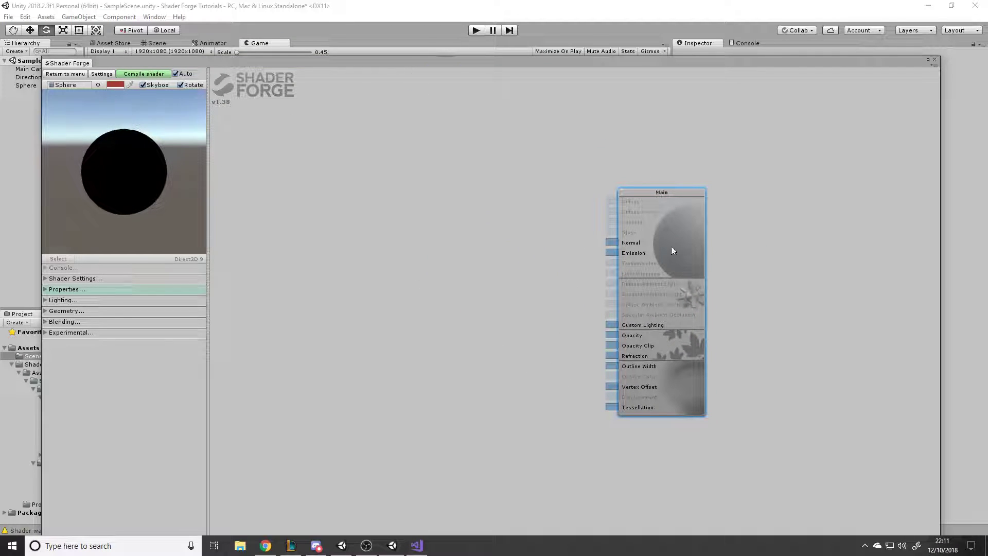
drag(495, 61, 499, 20)
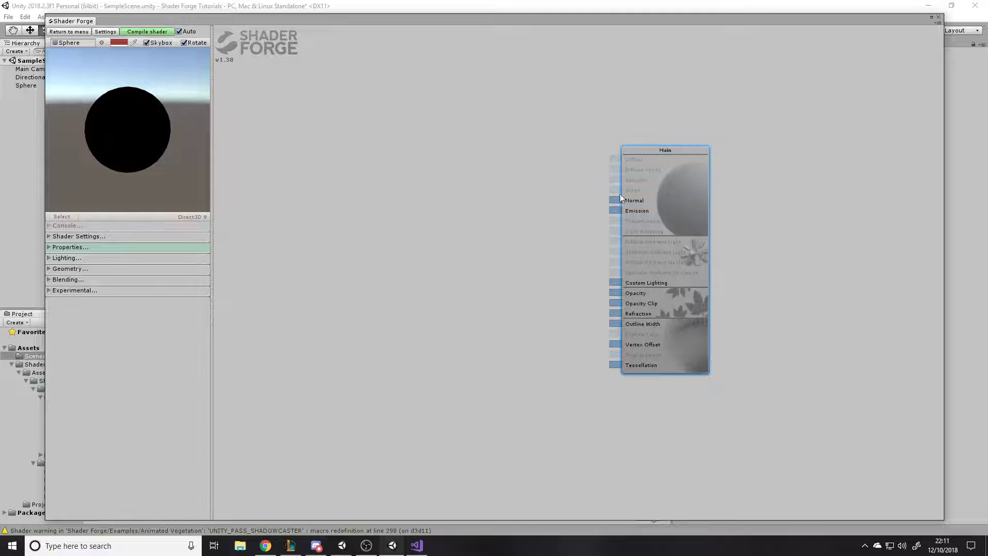
- Examine the shader's Lighting, Geometry, Blending and Shader Settings sections, collapsing each one after viewing
click(477, 156)
click(111, 258)
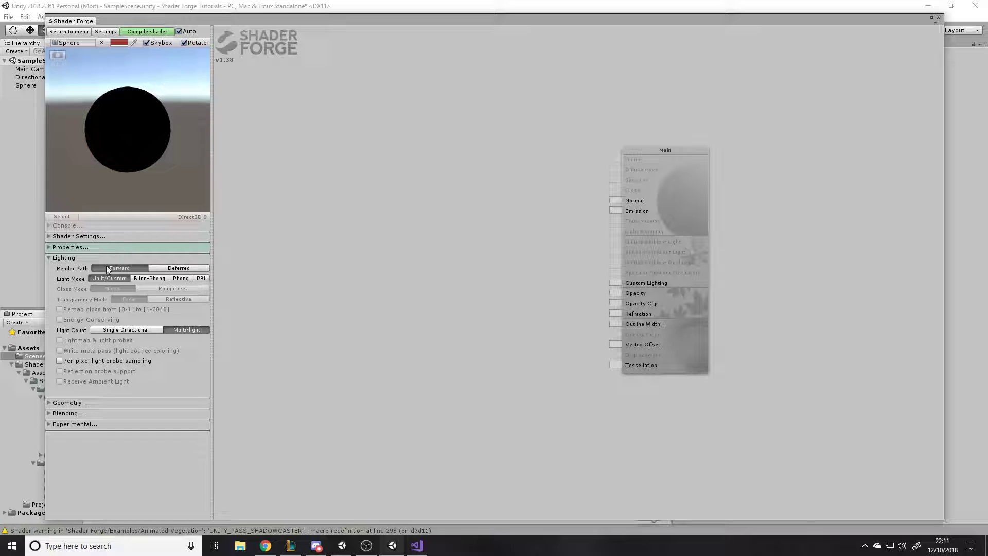
click(77, 258)
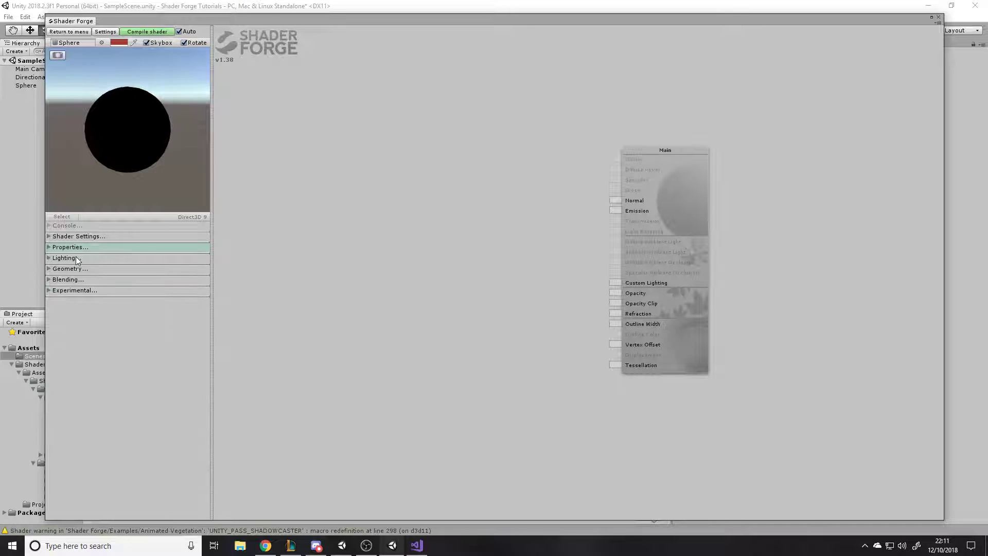
click(72, 270)
click(73, 271)
click(72, 271)
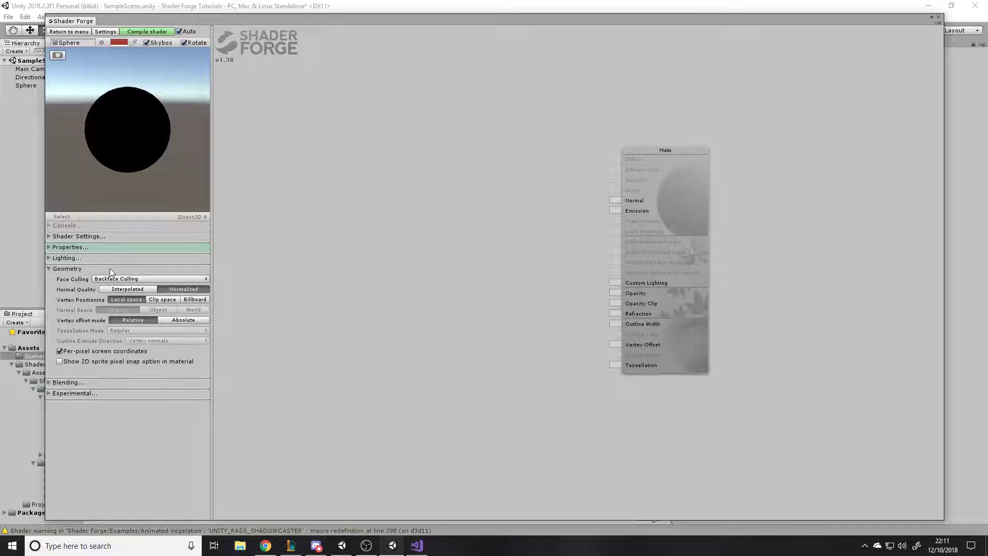
click(78, 269)
click(75, 280)
click(79, 280)
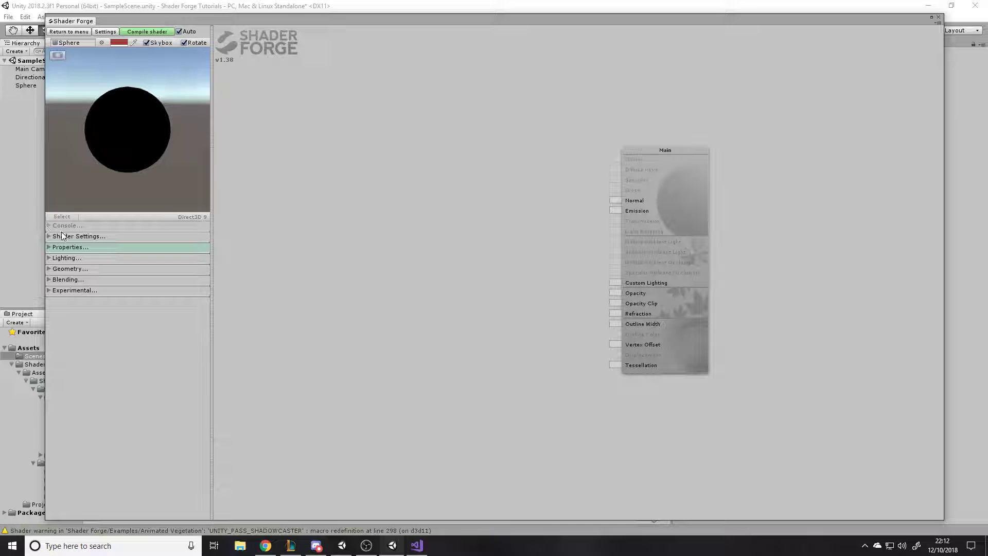
click(61, 232)
click(60, 232)
- Set the shader's light mode to Unlit/Custom in its lighting settings
click(72, 257)
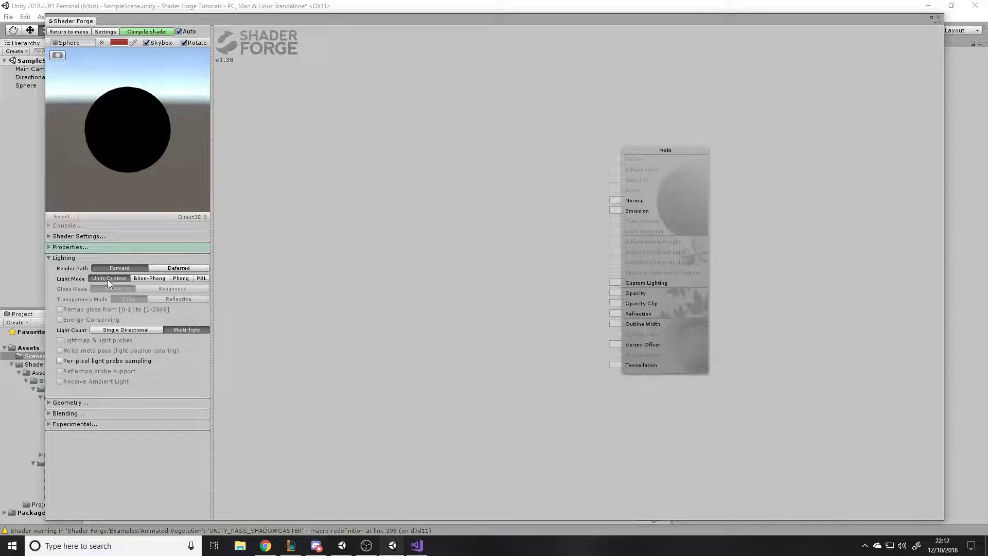
click(121, 279)
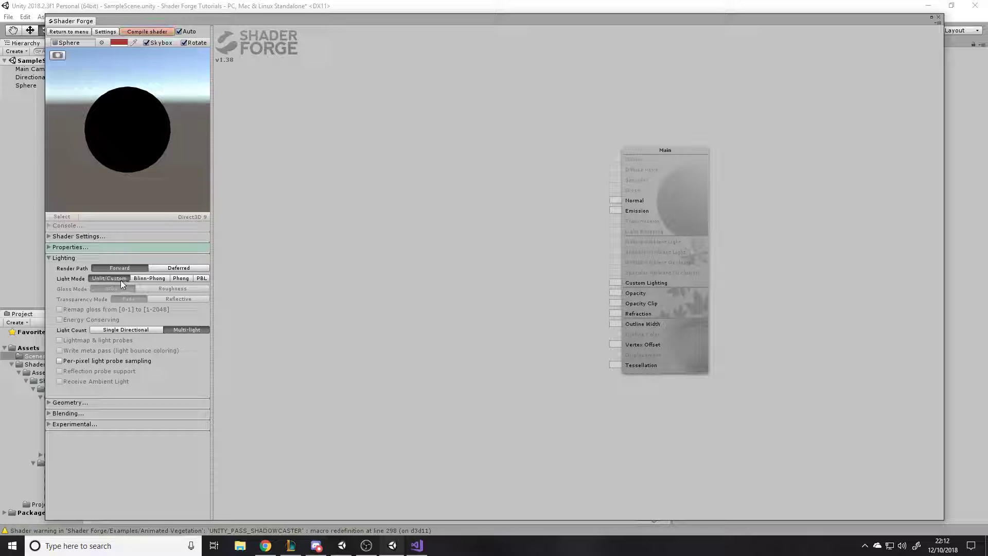
- Change the shader's light mode to Blinn-Phong and collapse the Lighting section
click(168, 279)
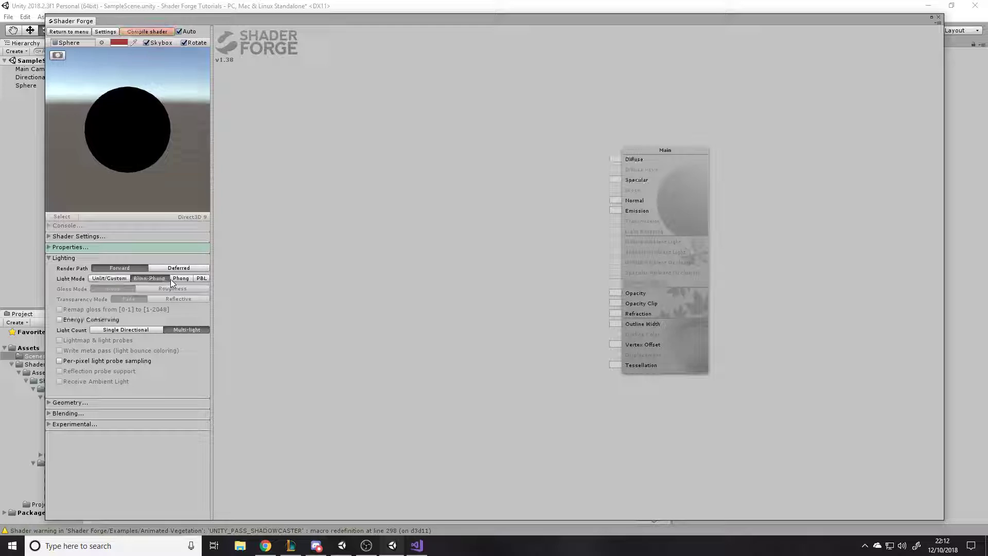
click(179, 279)
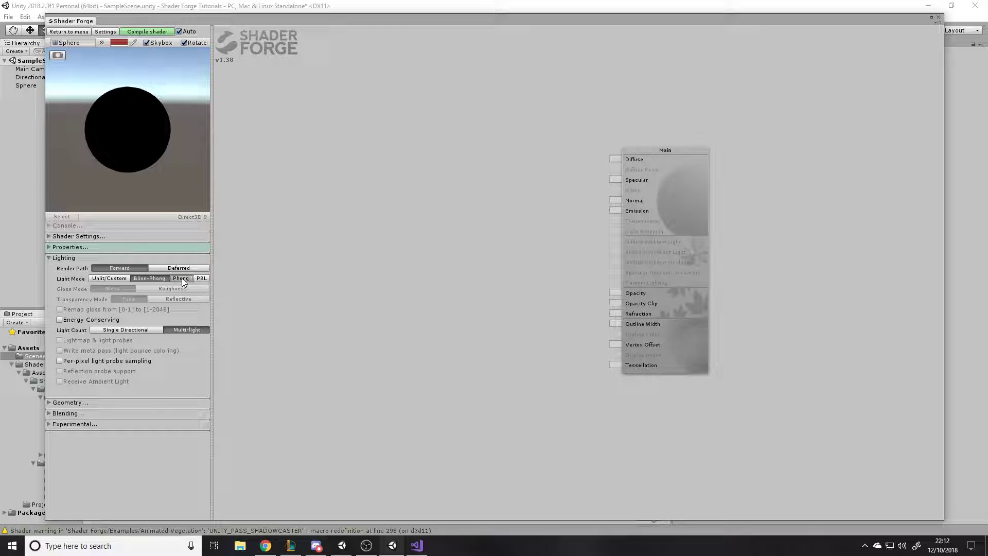
click(149, 279)
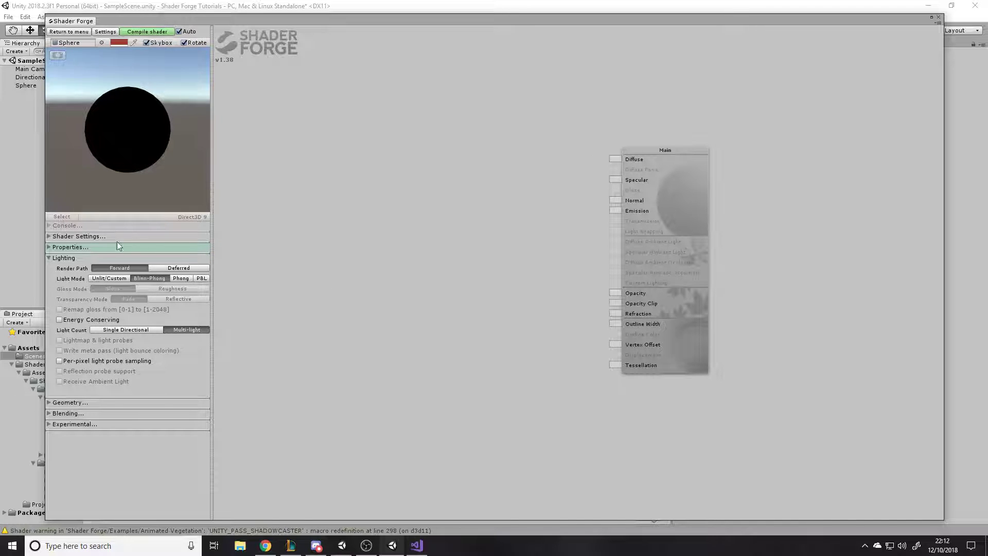
click(85, 256)
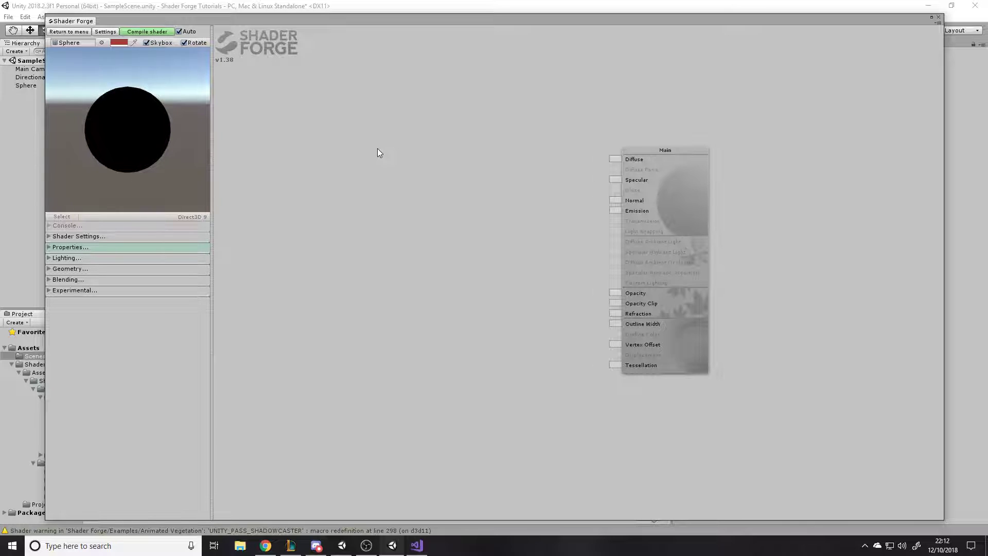
- Add a Texture 2D node to the graph beside the Main node and label it Main Texture
key(a)
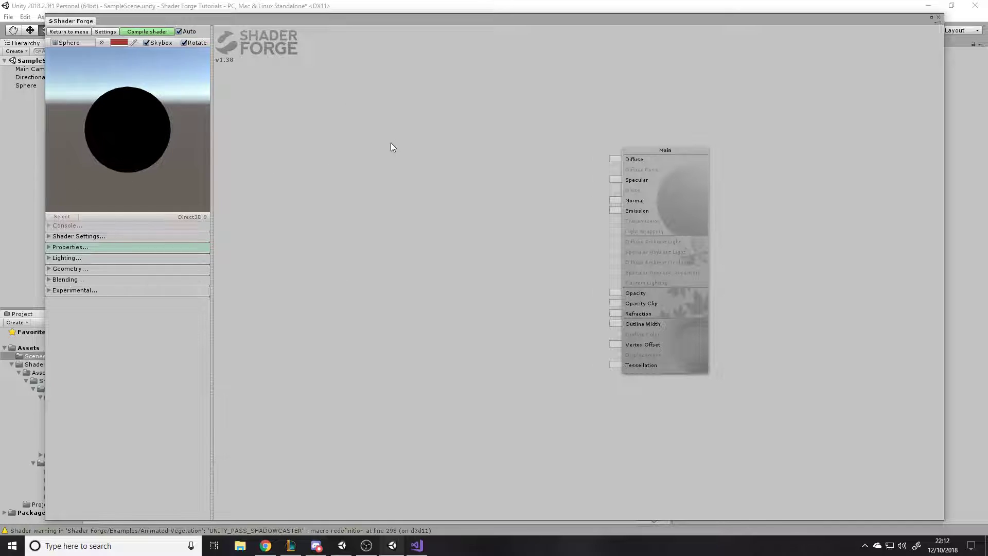
key(t)
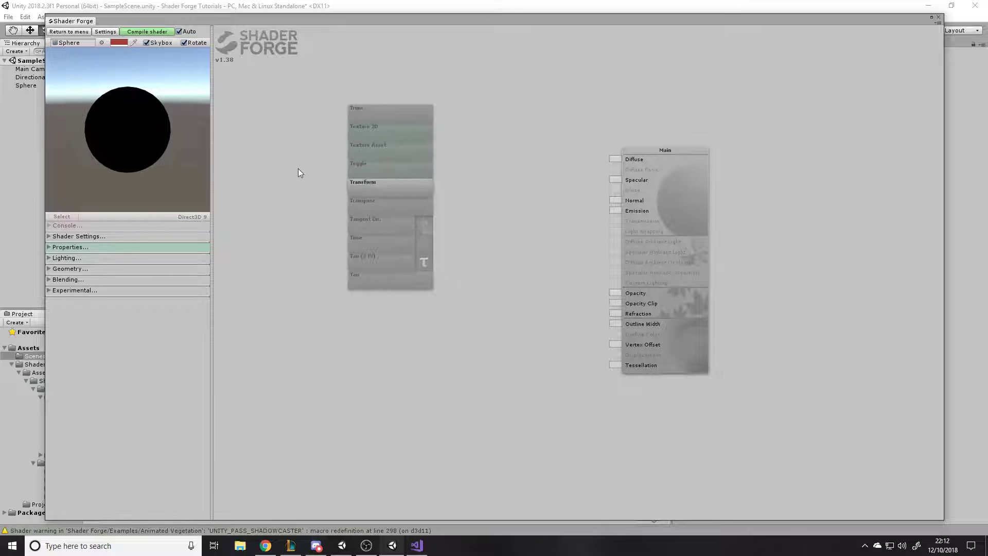
click(418, 126)
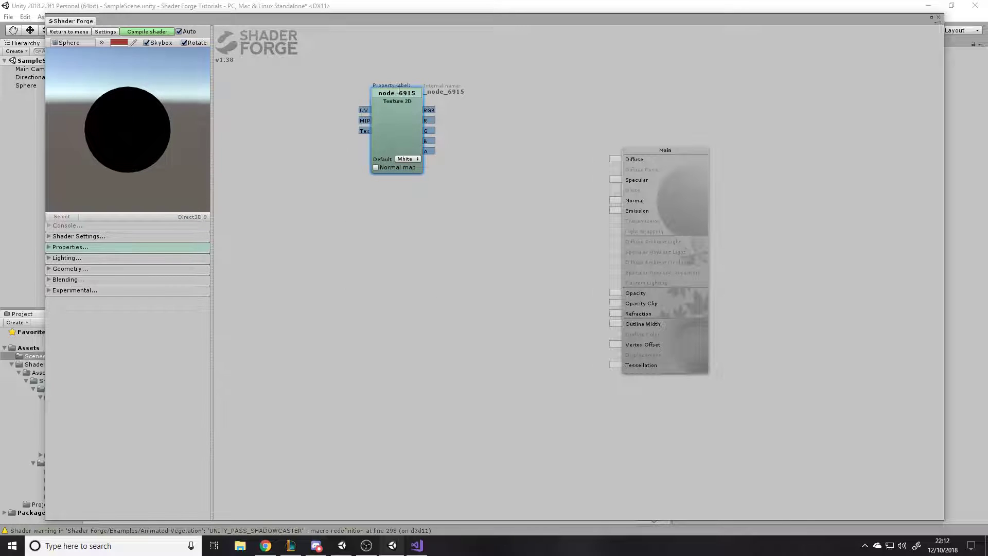
drag(416, 93, 379, 96)
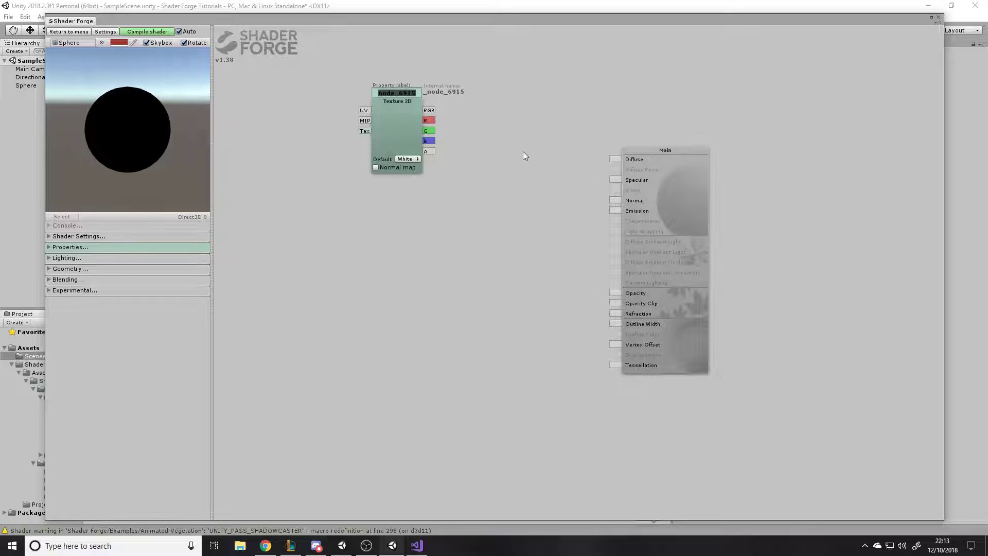
text(Main T)
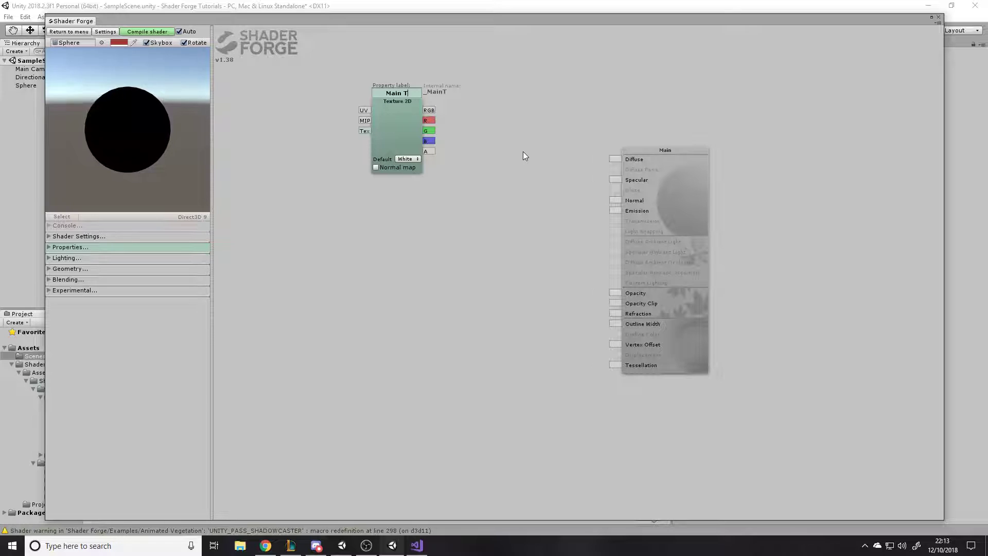
text(exture)
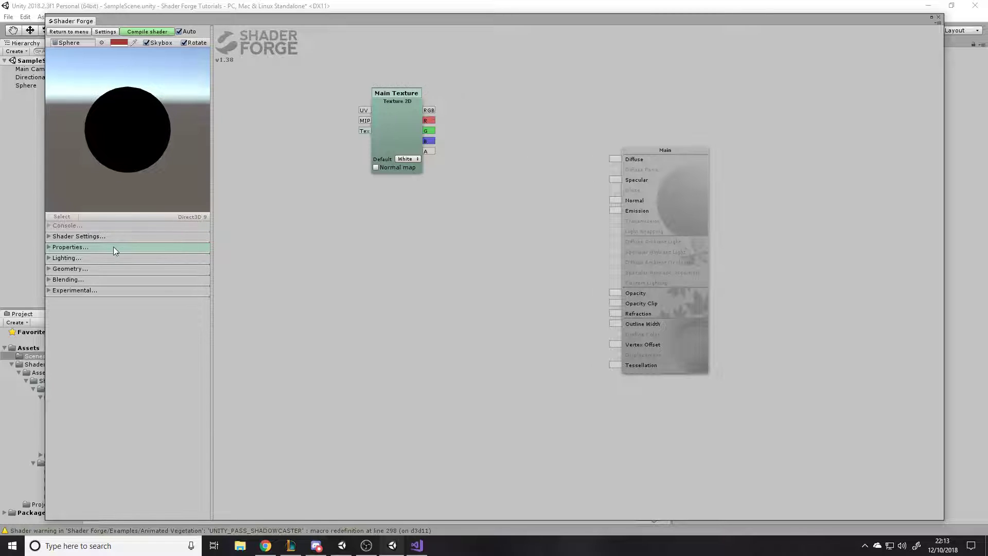
click(73, 247)
click(87, 246)
- Assign the brown concrete floor texture from the Shader Forge assets to the Main Texture node
mouse_move(419, 134)
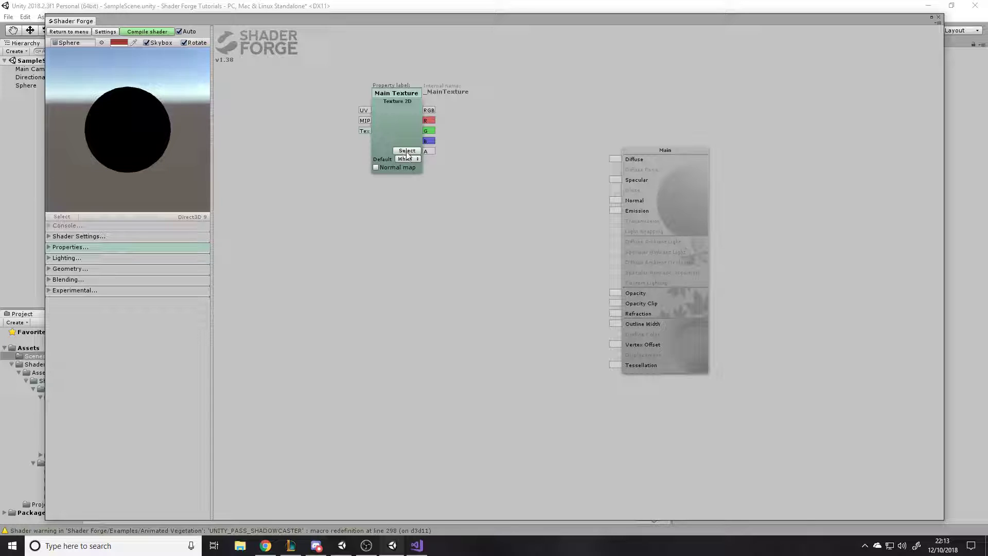
click(407, 151)
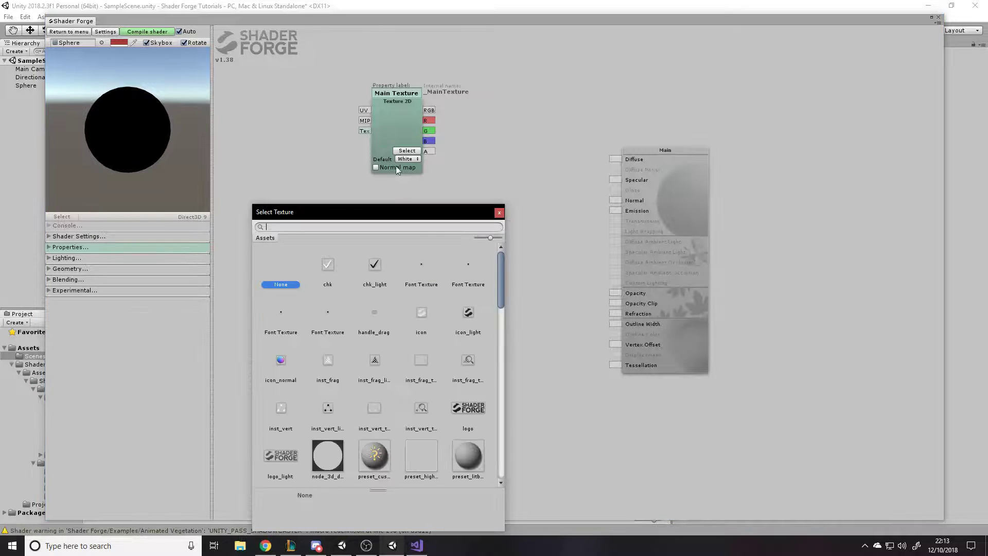
drag(397, 212, 380, 147)
drag(475, 197, 488, 264)
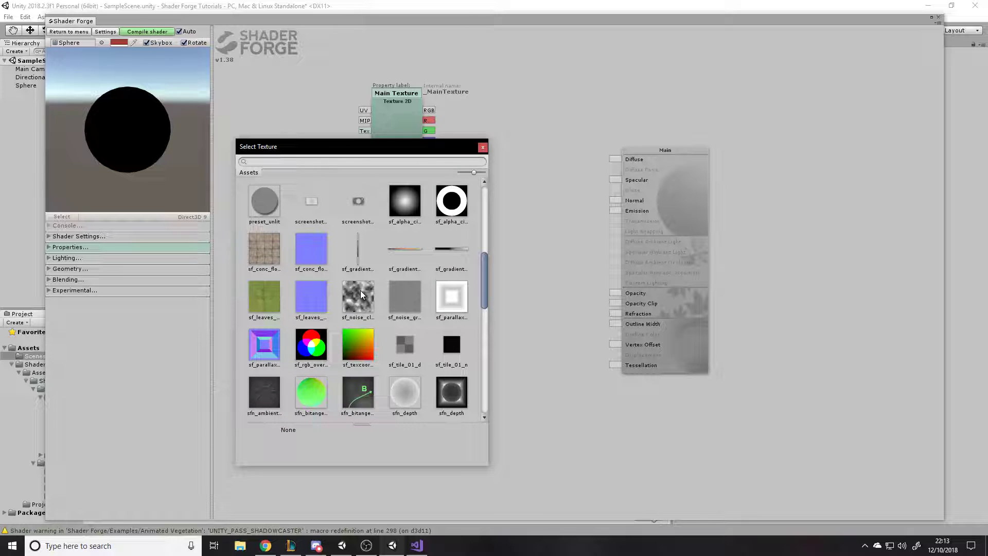
click(270, 255)
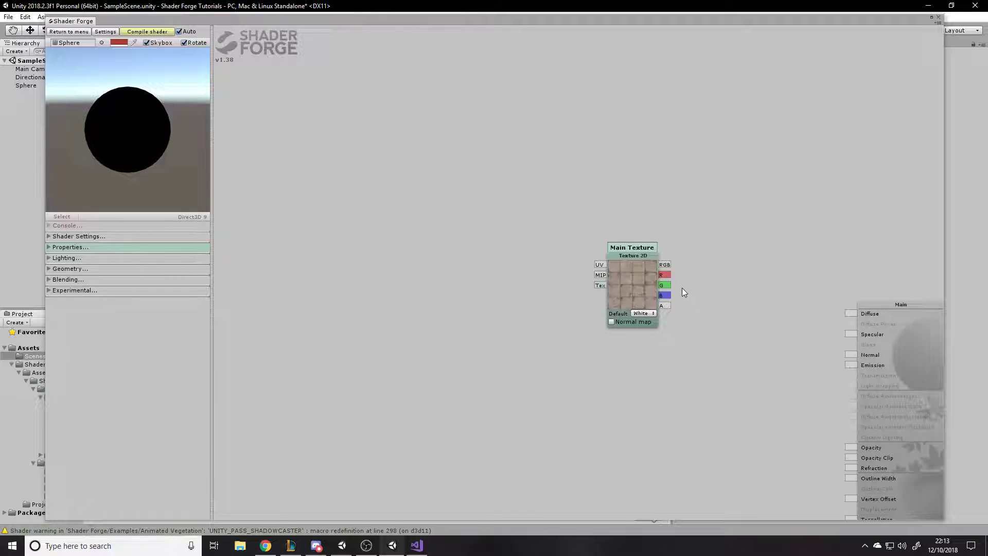
- Connect the Main Texture node's RGB output to the Main node's Diffuse input
drag(684, 292, 472, 128)
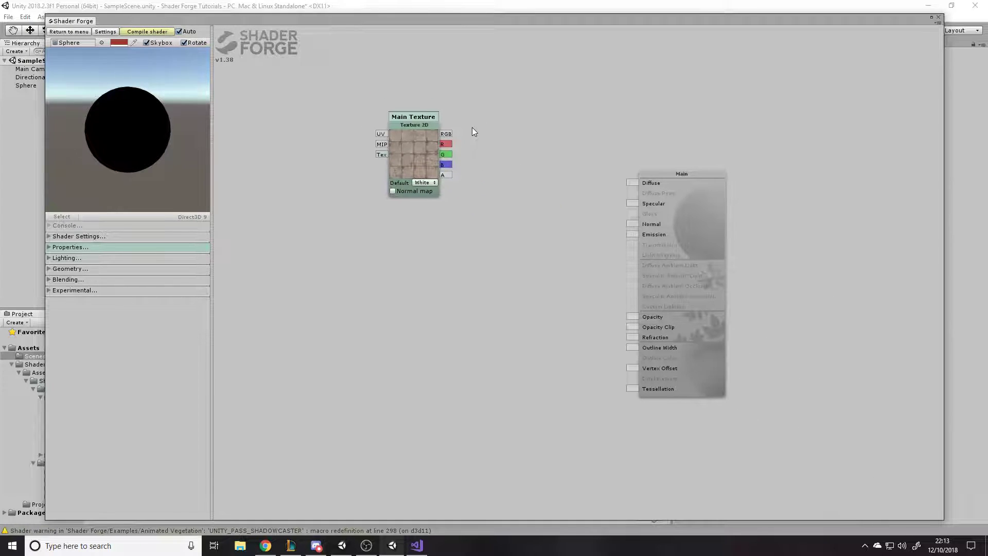
mouse_move(430, 148)
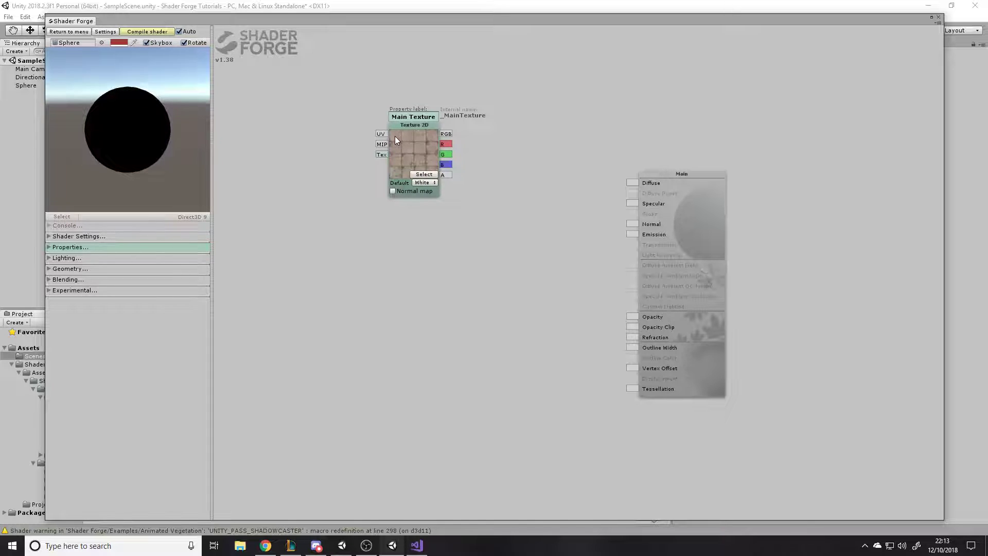
drag(445, 134, 629, 184)
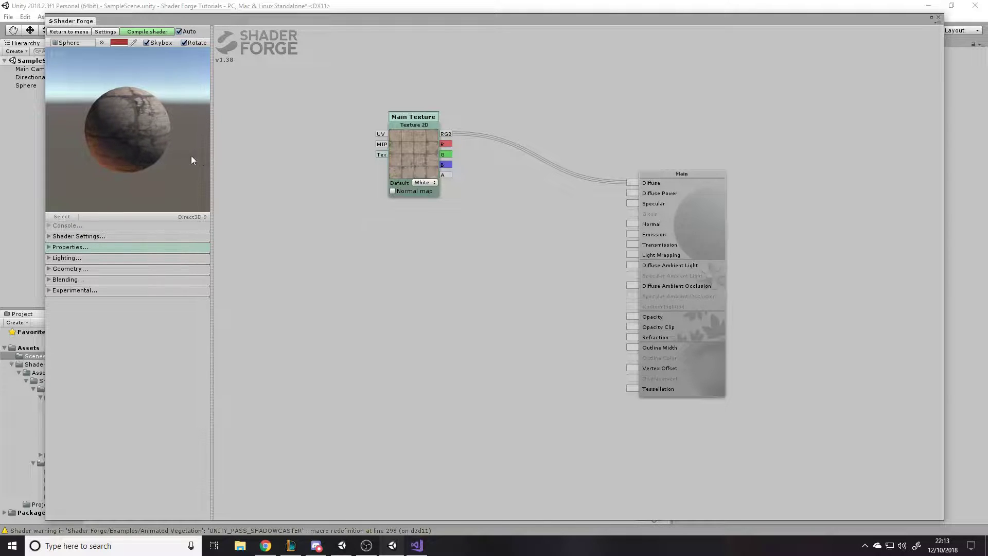
- Stop the preview's automatic rotation and view the textured sphere from different angles
drag(143, 152, 184, 79)
click(184, 43)
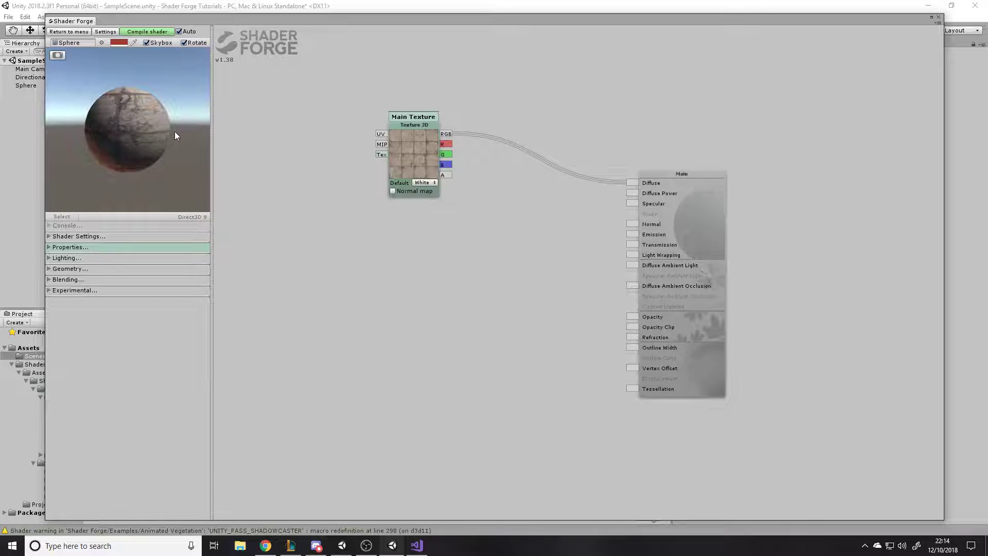
drag(129, 119, 175, 66)
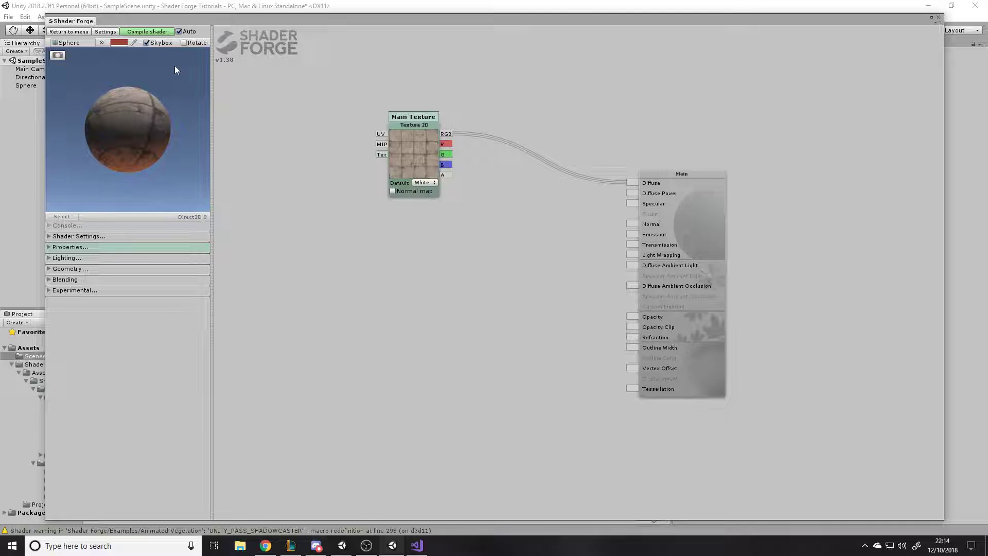
- Set the preview background color to white with the skybox hidden, and restore the skybox and automatic rotation
click(147, 43)
click(117, 41)
click(670, 171)
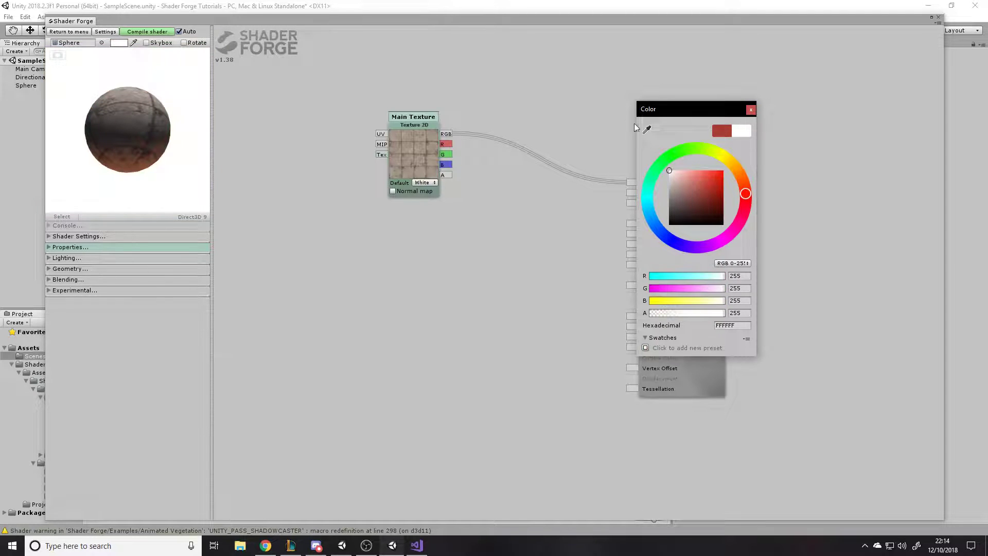
click(750, 110)
click(148, 42)
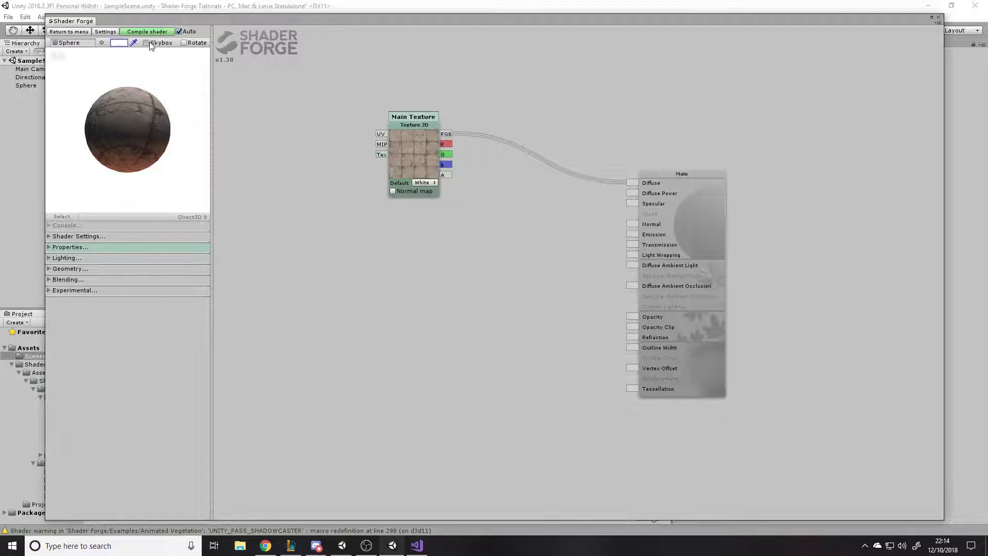
drag(157, 87, 103, 144)
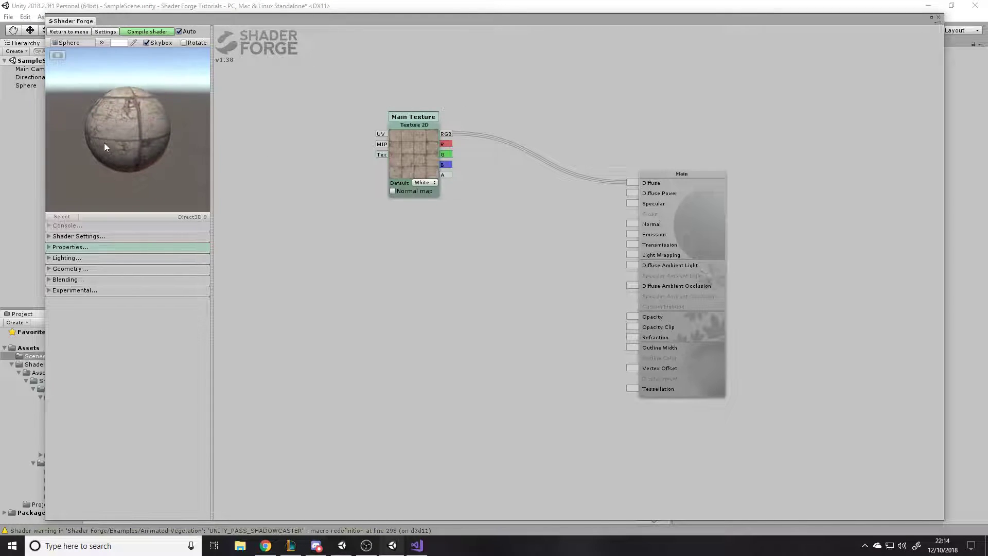
click(184, 43)
- Move the Shader Forge window out of the way of the project files and show the root Assets folder
drag(202, 20, 163, 325)
click(330, 233)
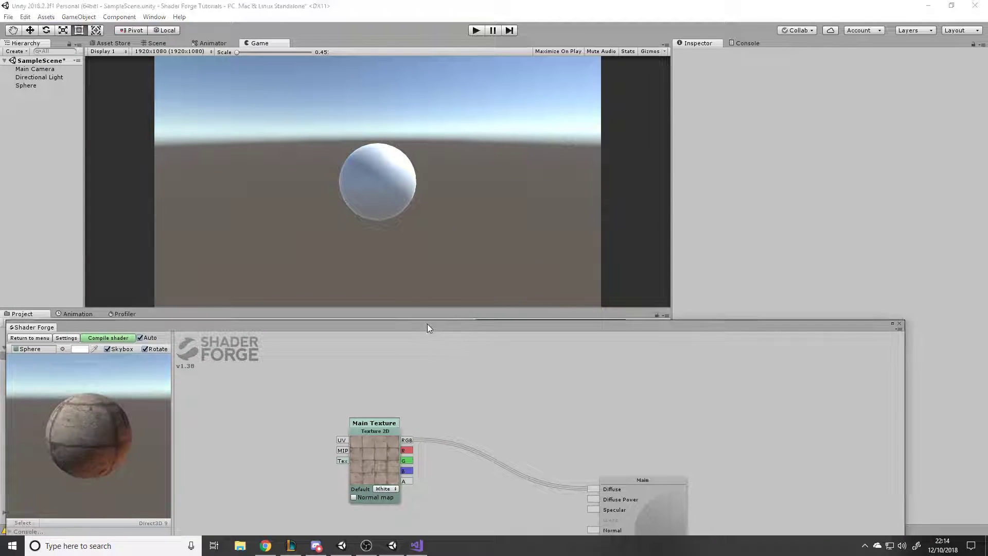
drag(427, 324, 414, 454)
right_click(374, 385)
click(345, 261)
click(97, 332)
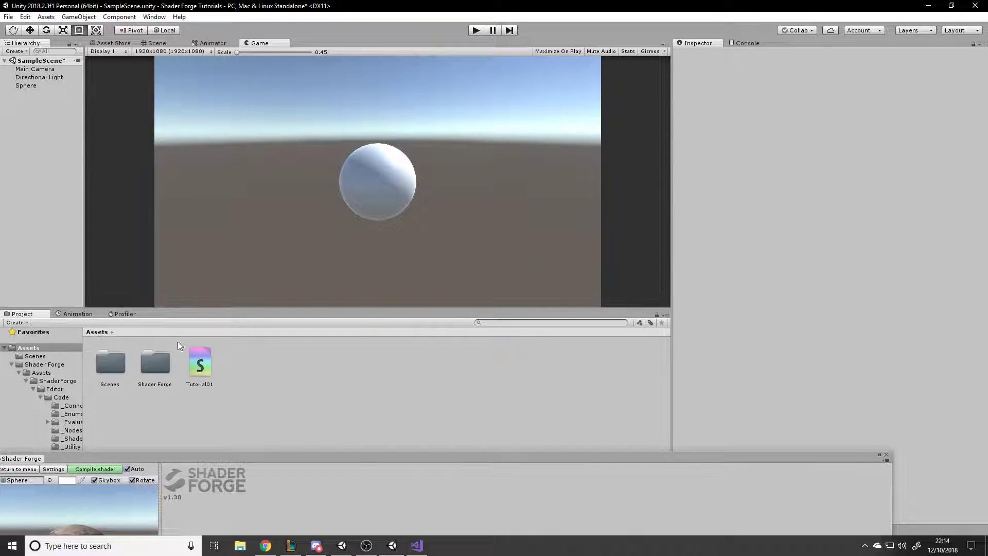
- Create a new material named Tutorial01 in the Assets folder
right_click(280, 384)
mouse_move(351, 146)
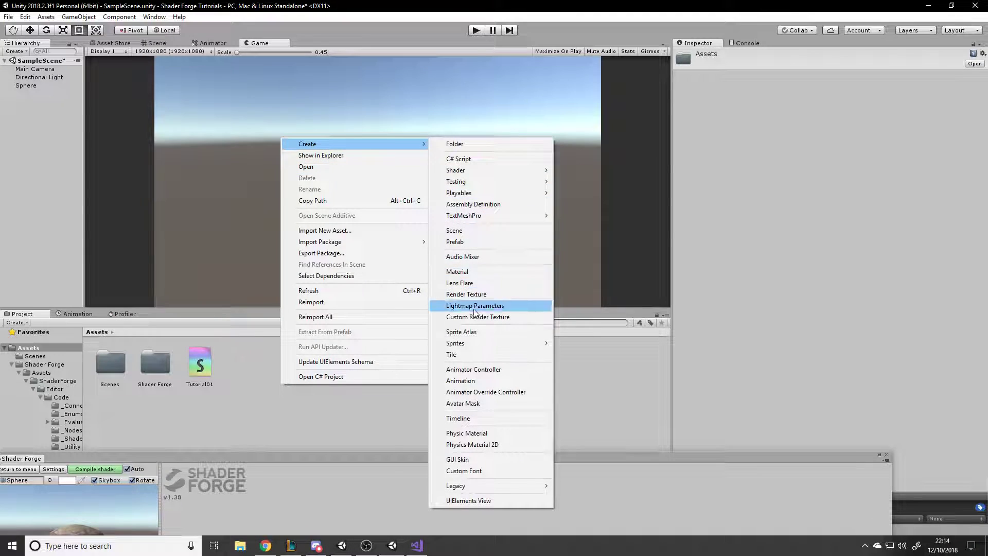
click(478, 272)
text(Tutorial0)
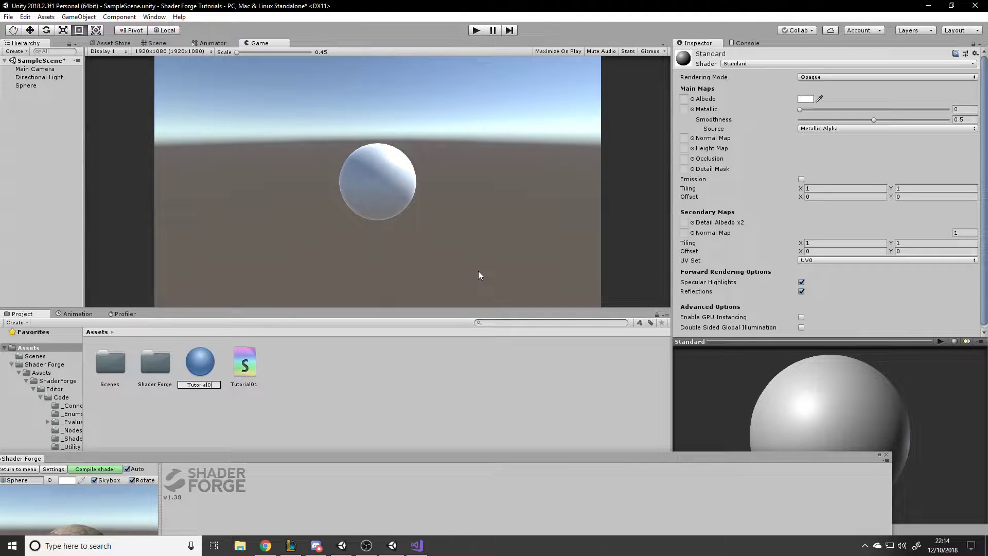
key(Return)
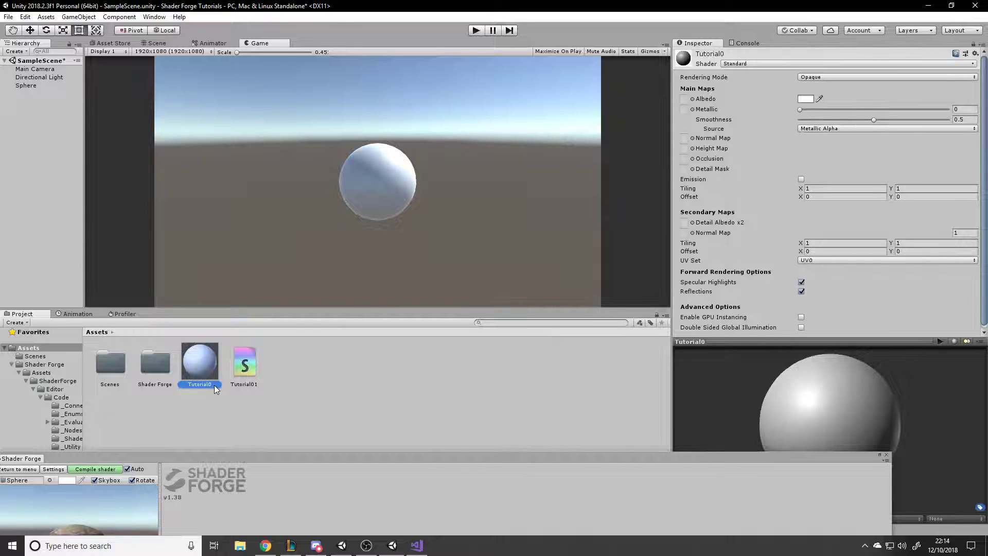
click(211, 384)
click(214, 385)
text(1)
click(292, 387)
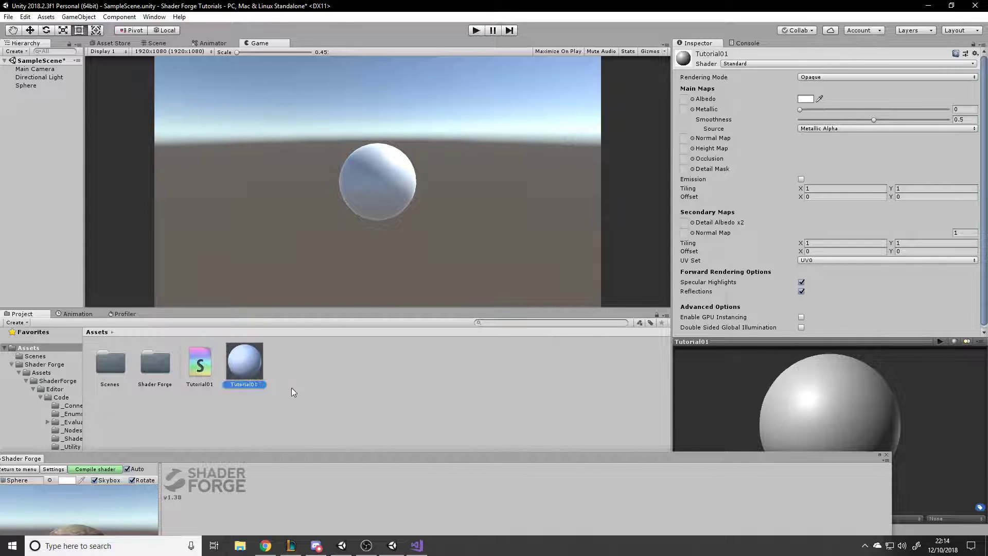
- Give the Tutorial01 material the Tutorial01 shader, assign it to the scene's Sphere, and check its properties
drag(205, 367, 31, 86)
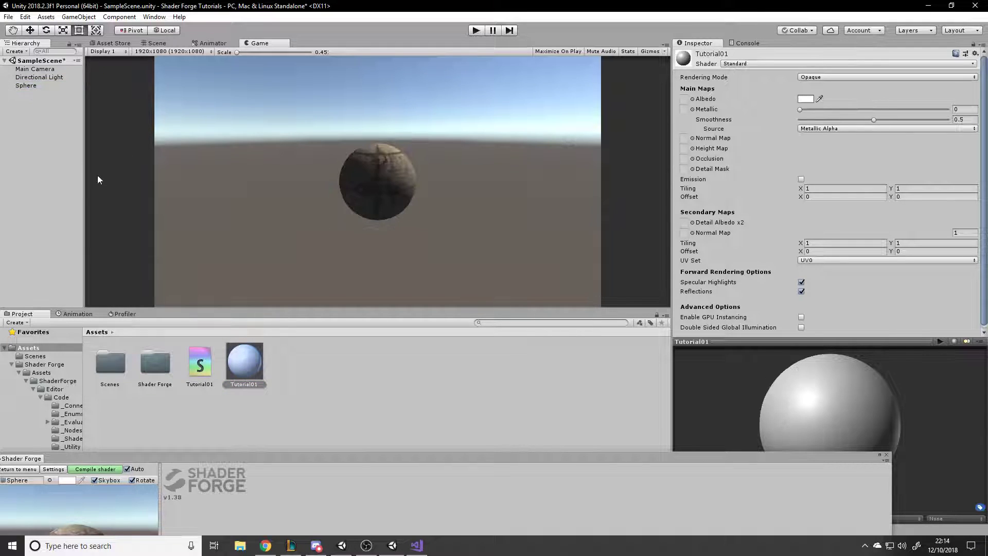
click(31, 85)
click(715, 332)
click(716, 333)
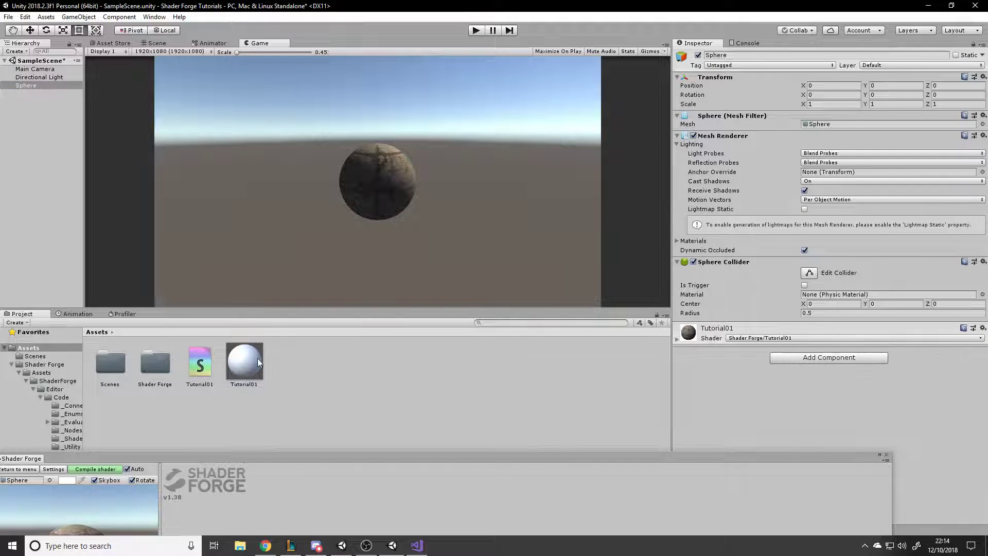
click(245, 362)
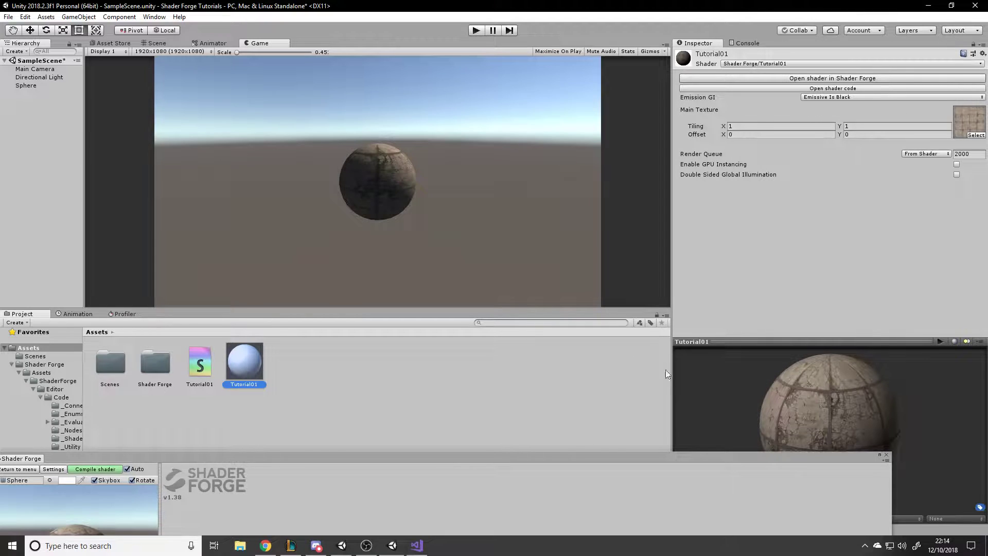
- Examine the textured sphere up close in the Scene view
mouse_move(724, 126)
mouse_down()
mouse_move(776, 135)
mouse_move(726, 132)
mouse_up()
click(445, 183)
click(169, 43)
scroll(427, 144, up, 6)
right_drag(427, 144, 477, 163)
- Bring the Shader Forge window back into full view and add a second Texture 2D node below Main Texture
drag(393, 456, 418, 47)
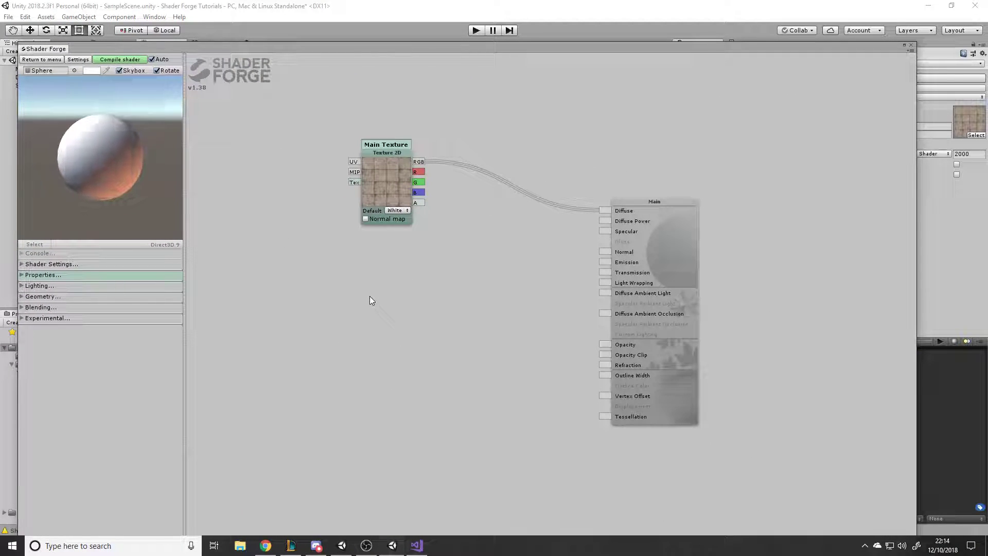
key(n)
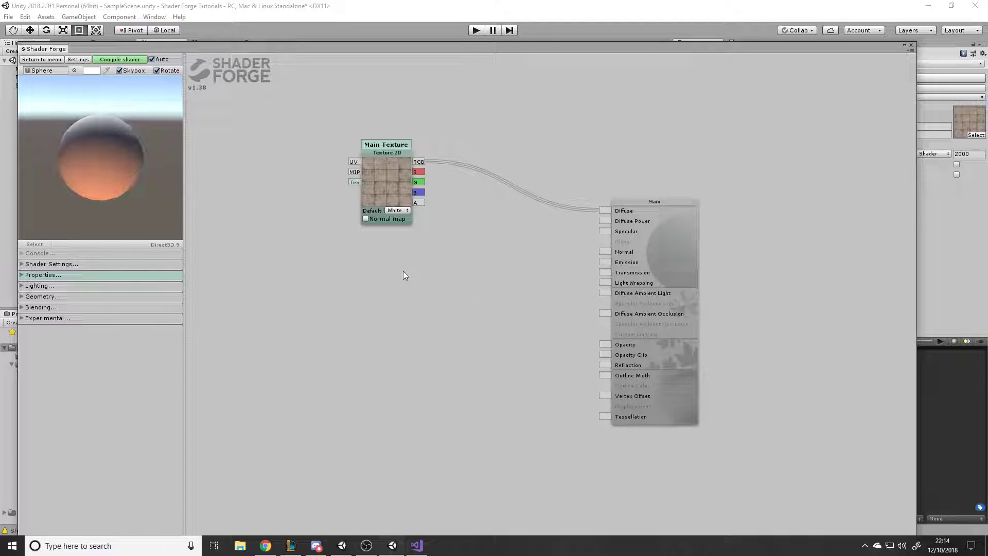
key(t)
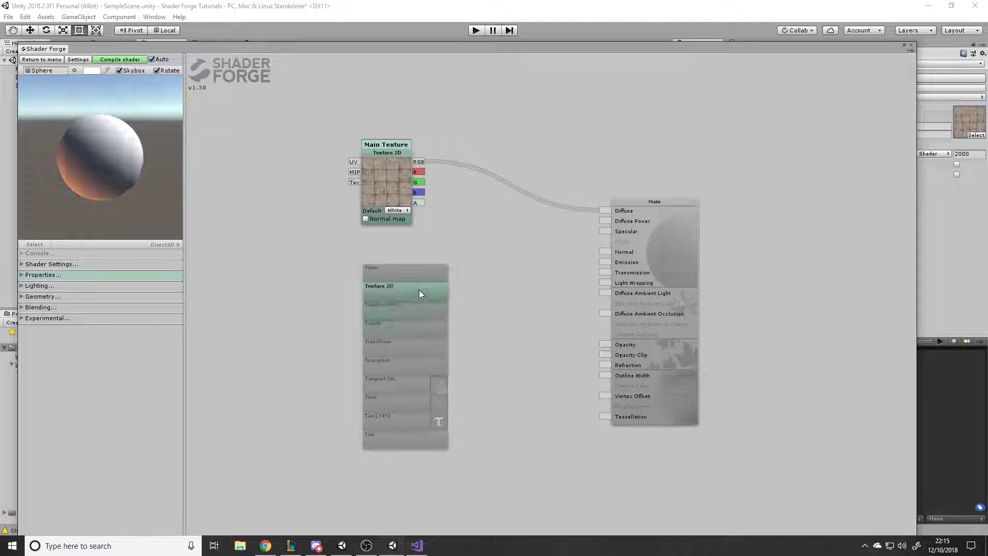
click(419, 289)
mouse_move(427, 315)
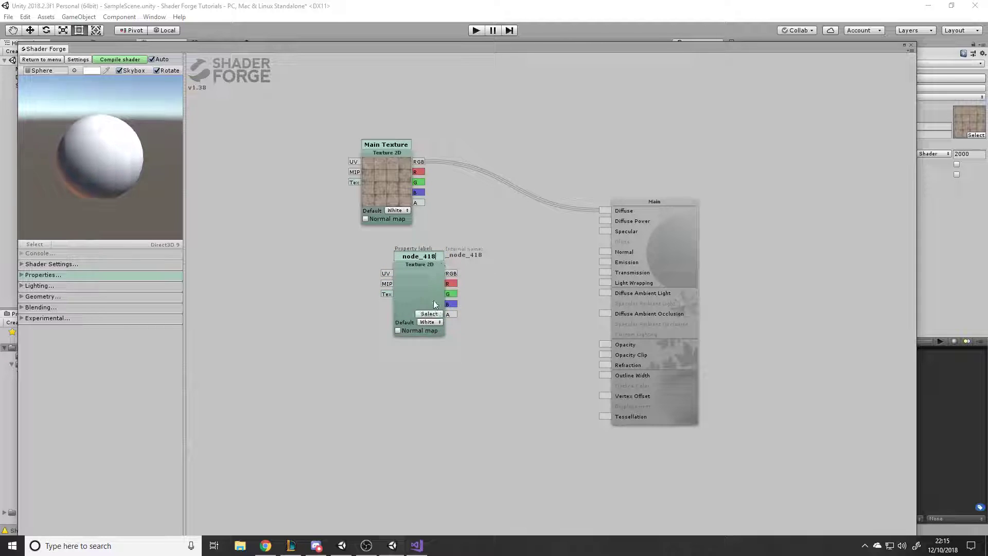
- Assign the sf_conc_floor_01_n texture to the new Texture 2D node and connect its RGB output to Main's Normal input
click(426, 315)
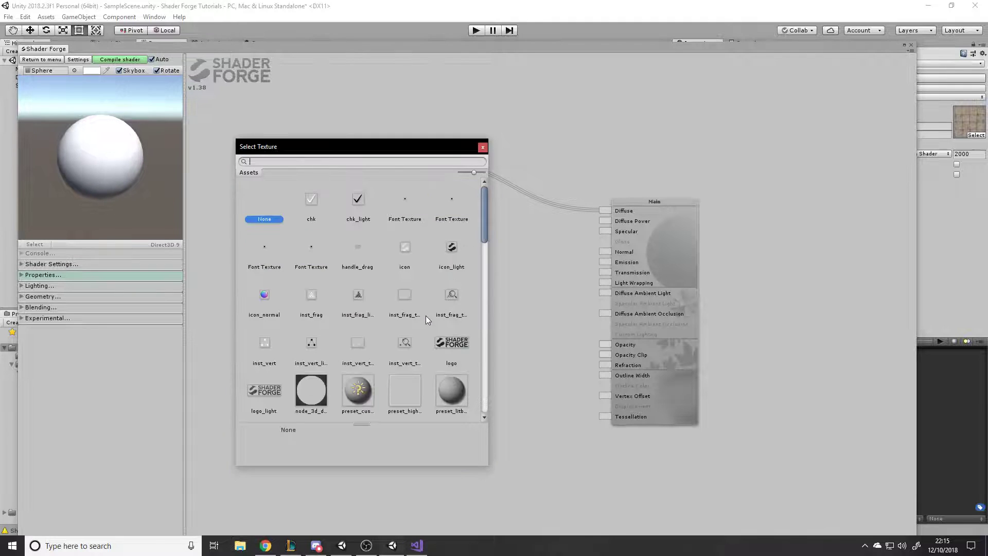
scroll(378, 304, down, 5)
scroll(378, 307, down, 2)
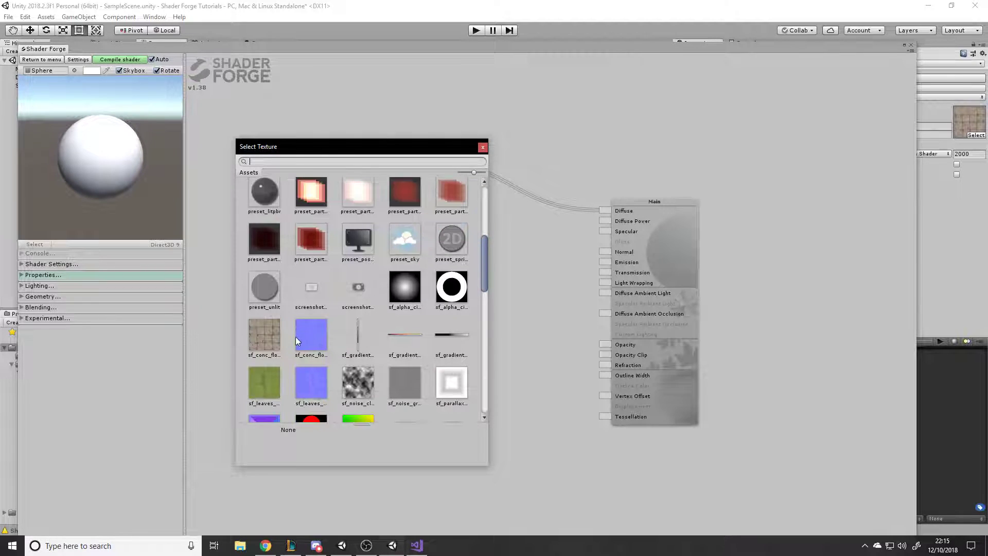
click(304, 338)
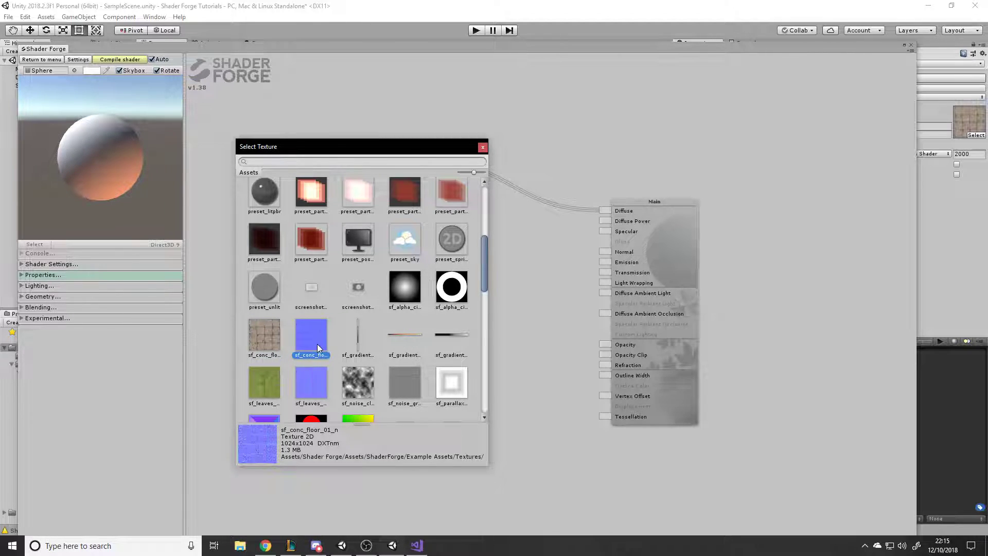
double_click(317, 344)
drag(502, 291, 258, 132)
drag(422, 248, 575, 227)
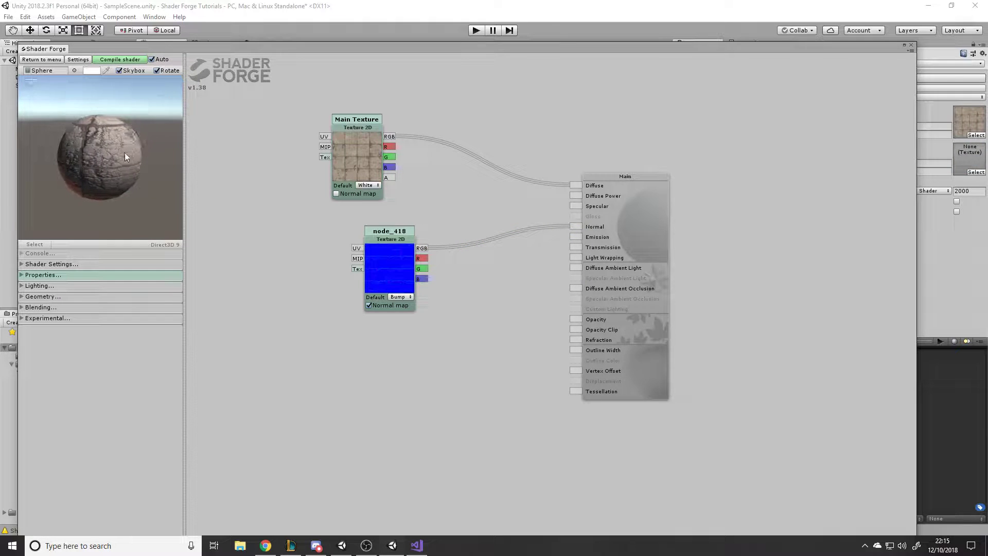
- Rename the normal map node as Normal Texture and check its default texture options, keeping Bump
click(407, 231)
text(Normal Texture)
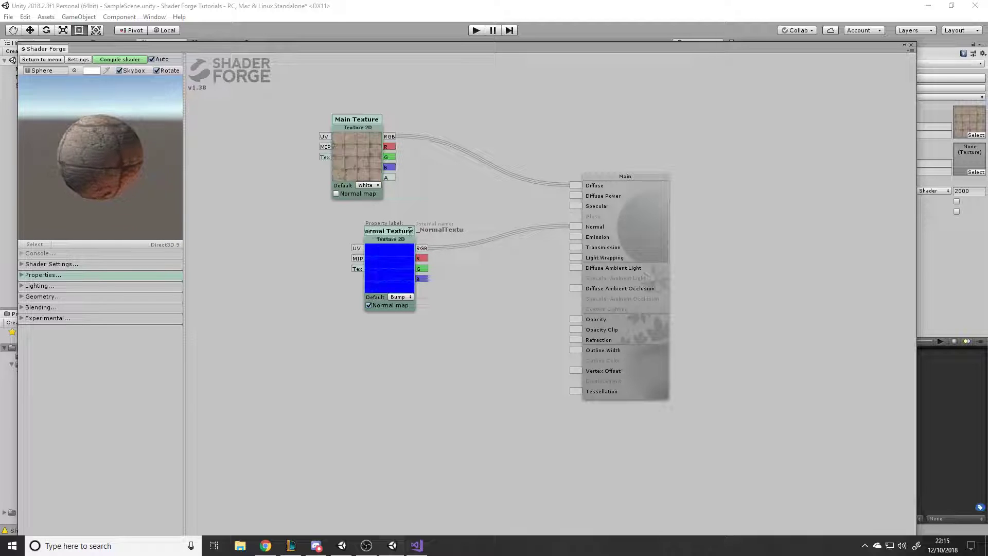
key(Return)
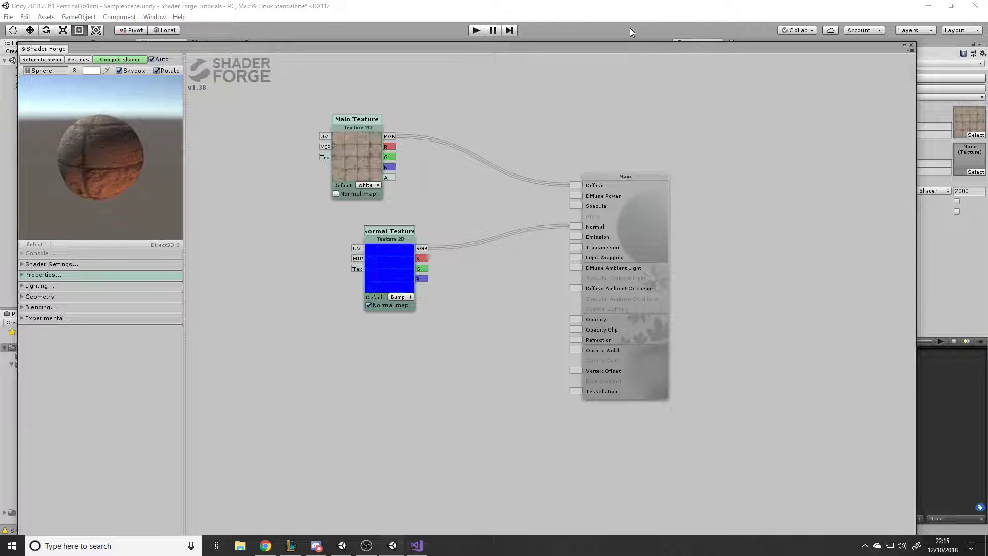
click(409, 296)
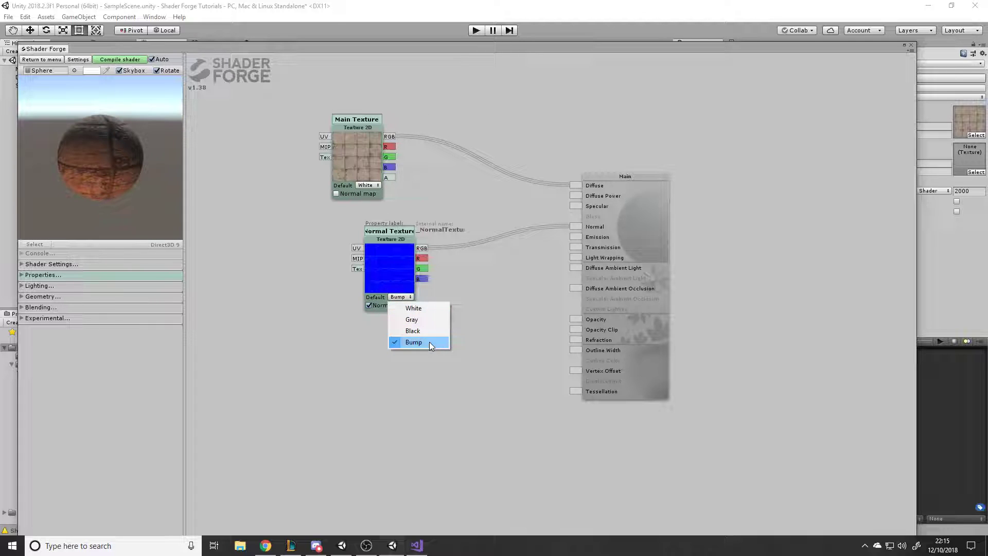
click(436, 364)
- Uncover the Scene view and assign sf_conc_floor_01_n to the Tutorial01 material's empty second texture slot
drag(520, 50, 517, 376)
click(431, 195)
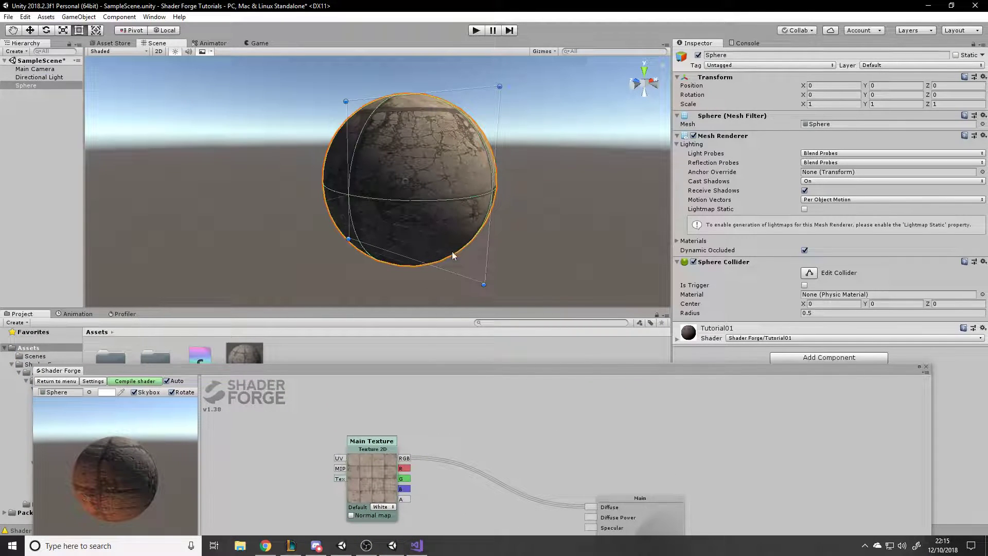
click(254, 357)
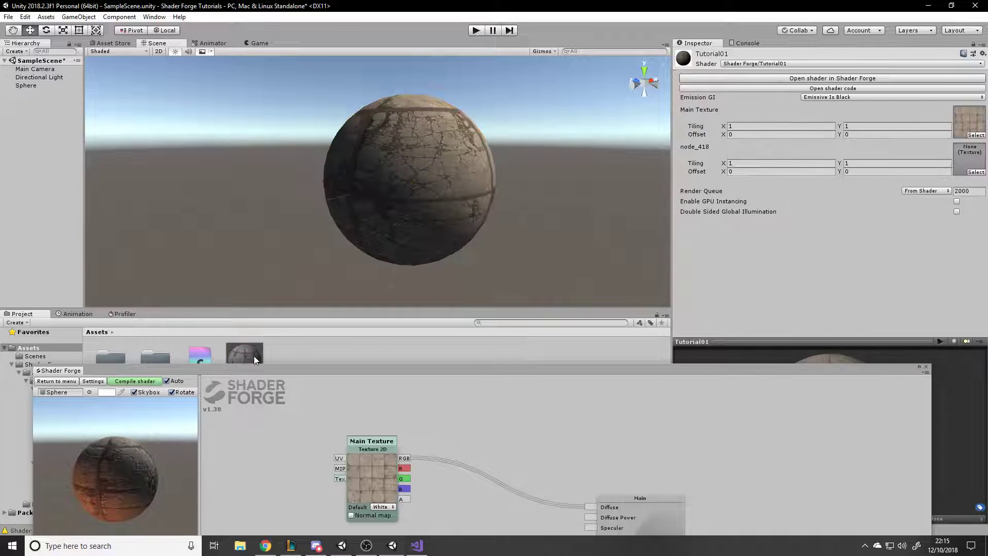
click(975, 172)
drag(441, 140, 740, 90)
scroll(632, 208, down, 5)
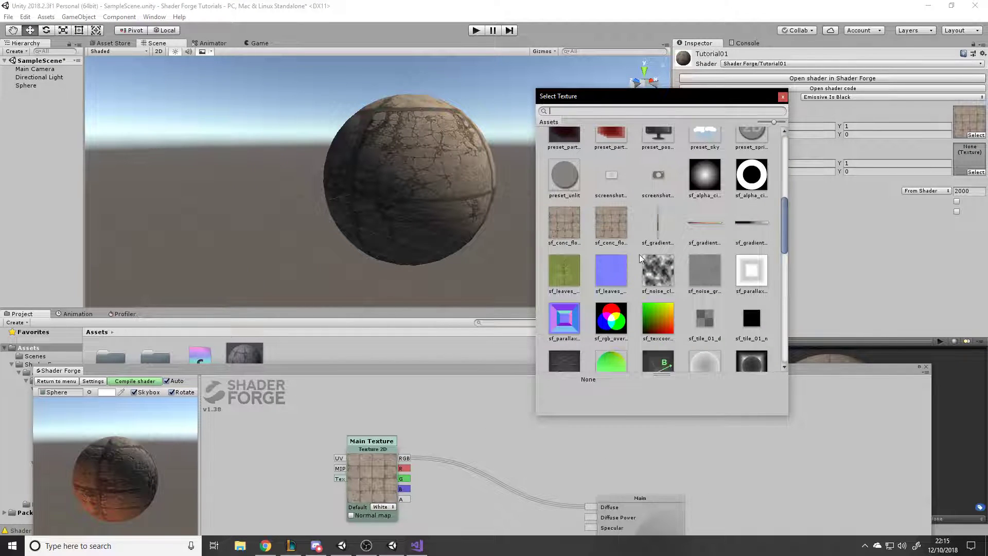
click(614, 229)
click(559, 228)
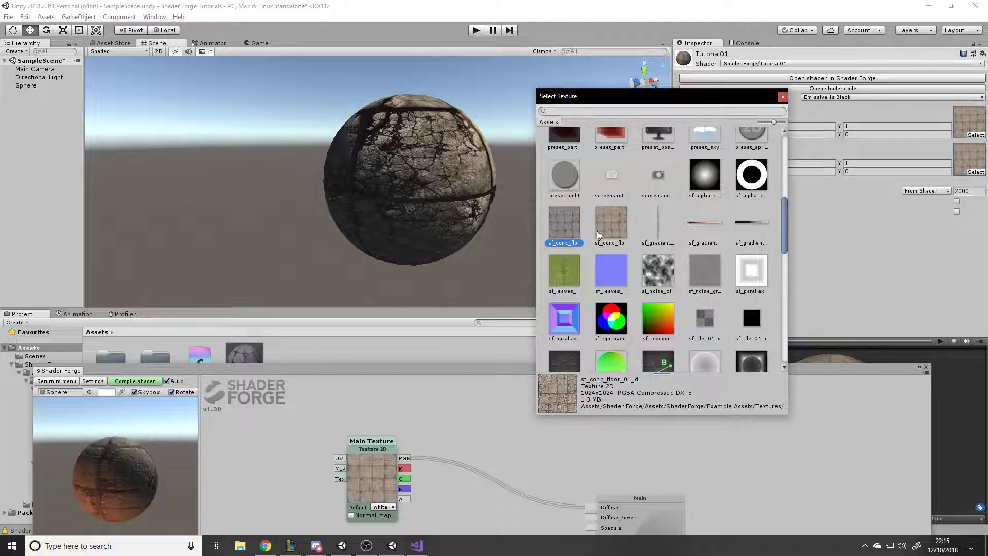
click(608, 252)
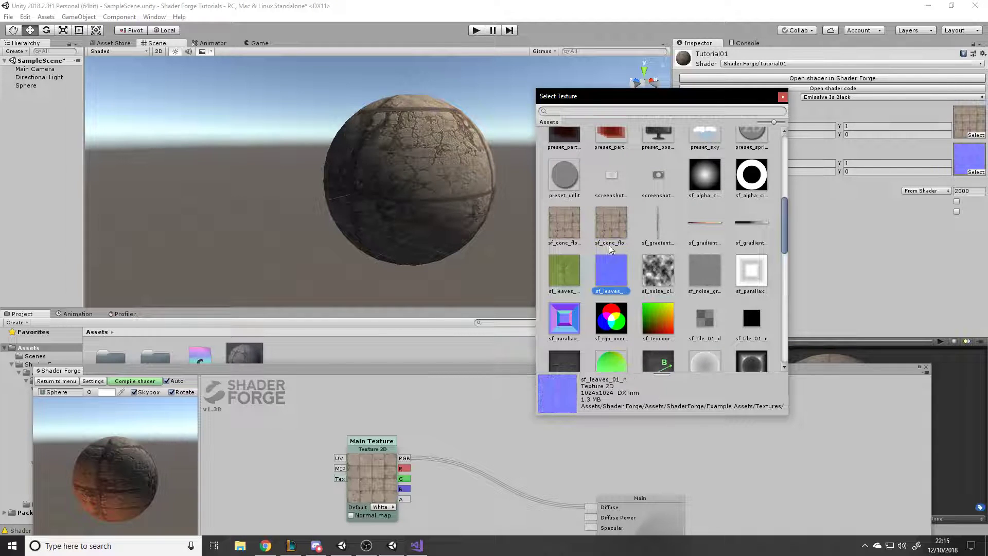
double_click(609, 252)
- Delete the Directional Light from SampleScene and add a Point Light
scroll(517, 198, up, 5)
key(s)
right_drag(517, 198, 365, 210)
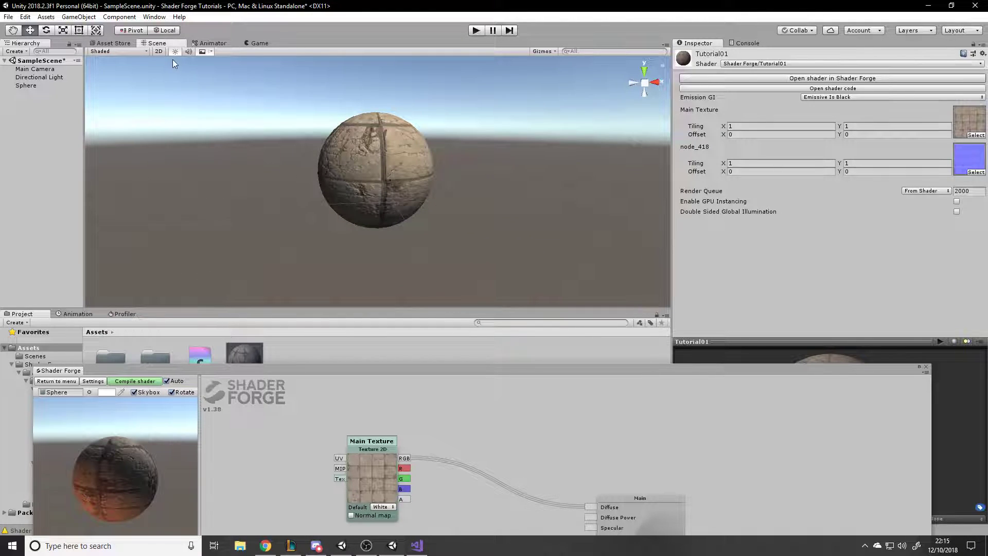
click(37, 79)
key(Delete)
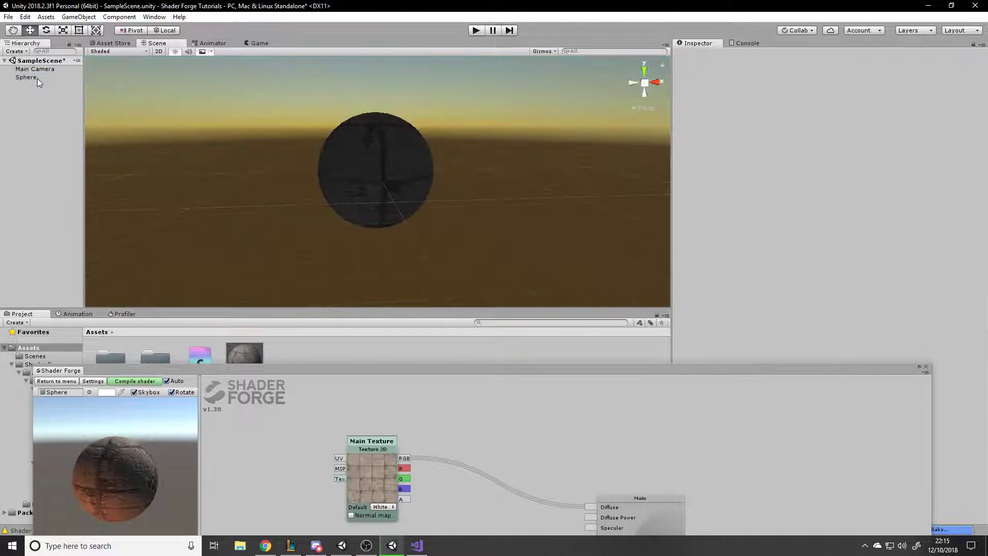
right_click(25, 123)
mouse_move(82, 254)
click(137, 265)
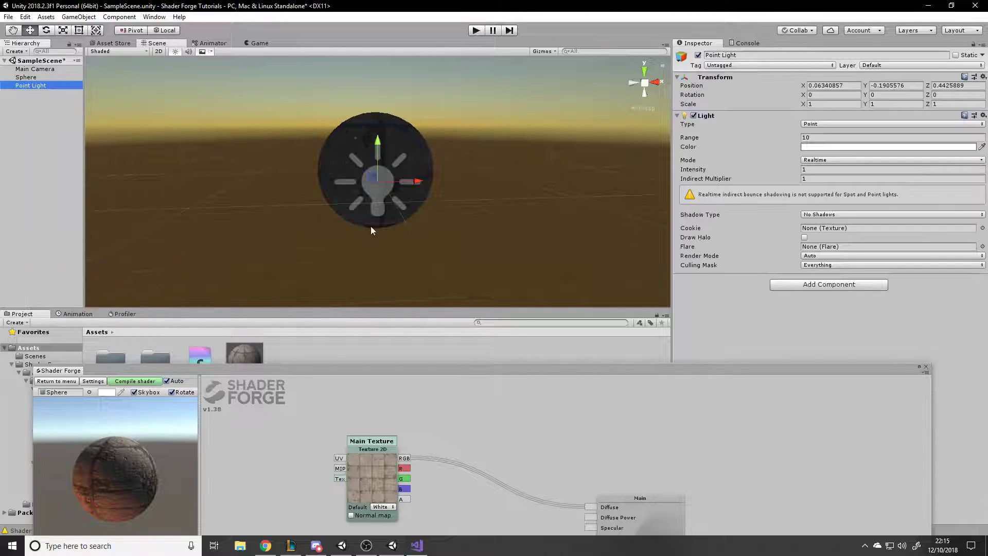
- Move the Point Light up and away from the sphere's centre, to about Y 0.342 and Z -0.932
alt+drag(357, 227, 499, 198)
drag(360, 181, 452, 208)
drag(518, 183, 517, 91)
right_drag(455, 180, 467, 172)
key(w)
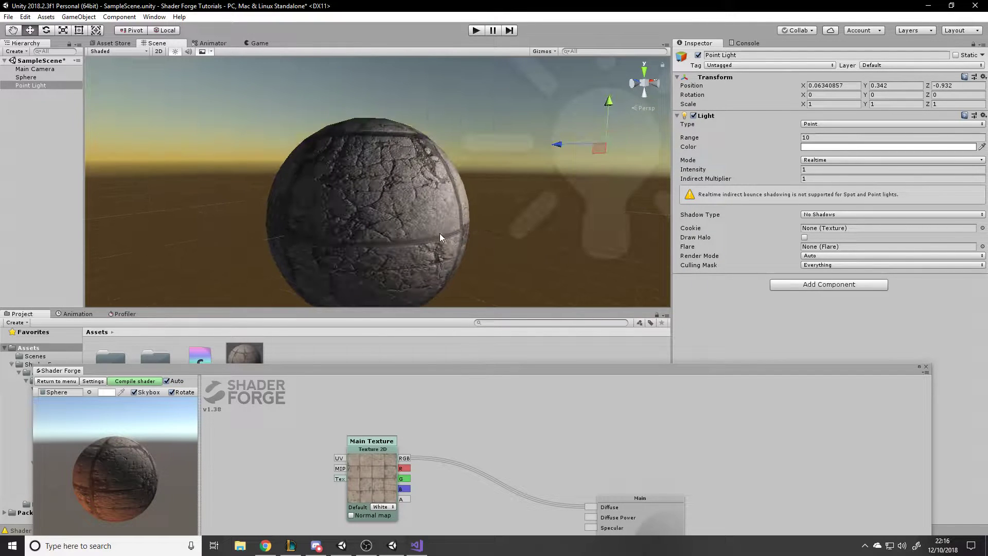
- Select the sphere, set its material's normal texture to None, and examine the surface up close without it
click(440, 233)
key(w)
right_drag(440, 233, 419, 234)
key(s)
key(d)
key(w)
click(698, 332)
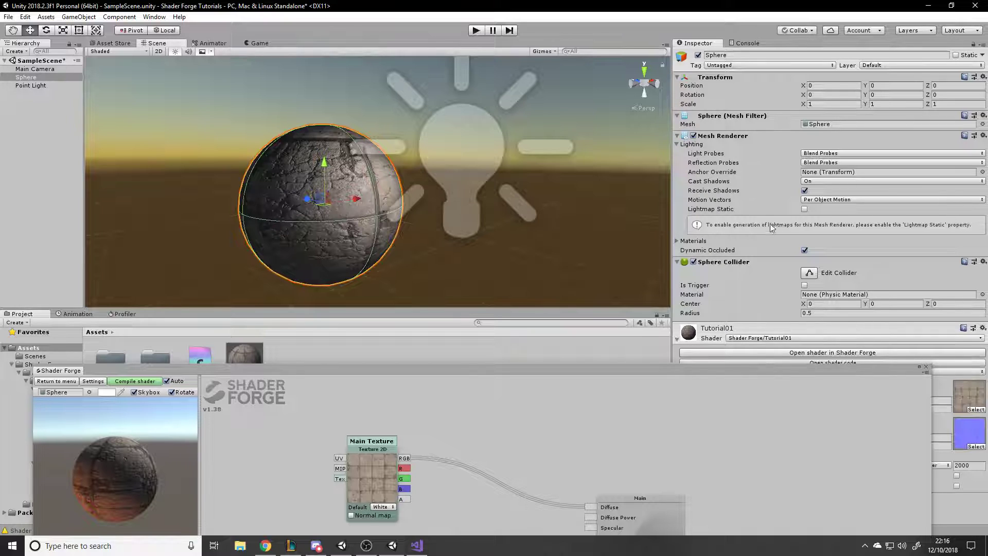
click(973, 447)
scroll(613, 158, up, 10)
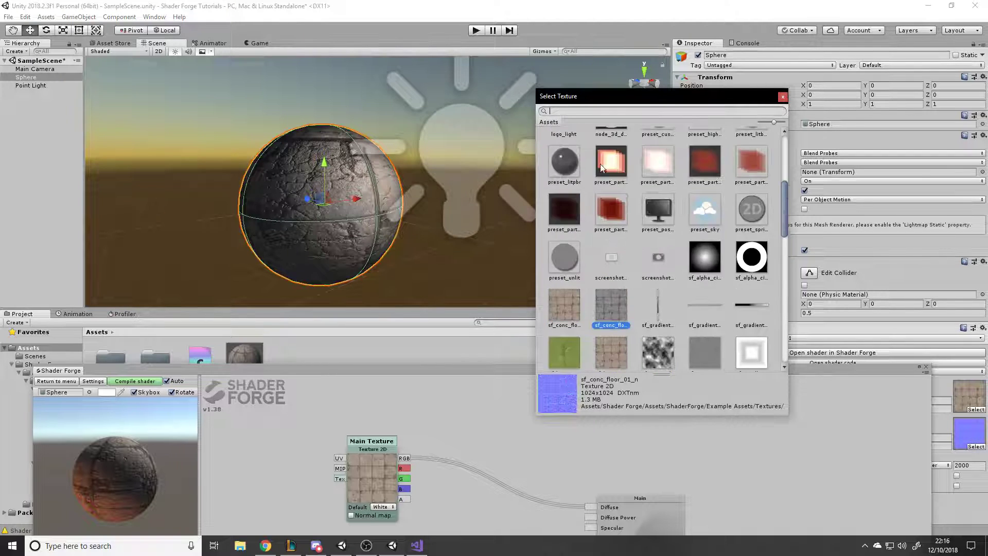
click(565, 164)
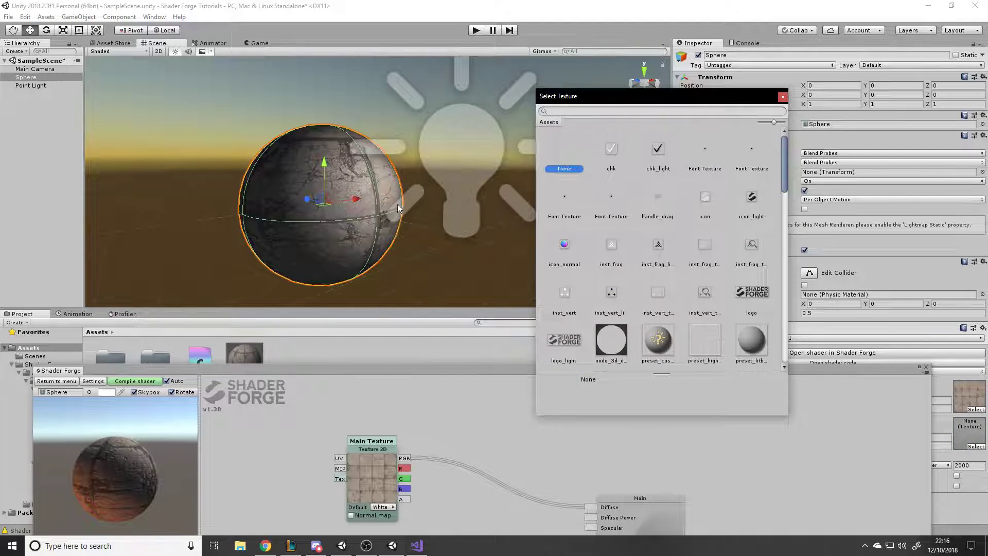
click(348, 209)
right_drag(375, 202, 400, 213)
key(w)
key(a)
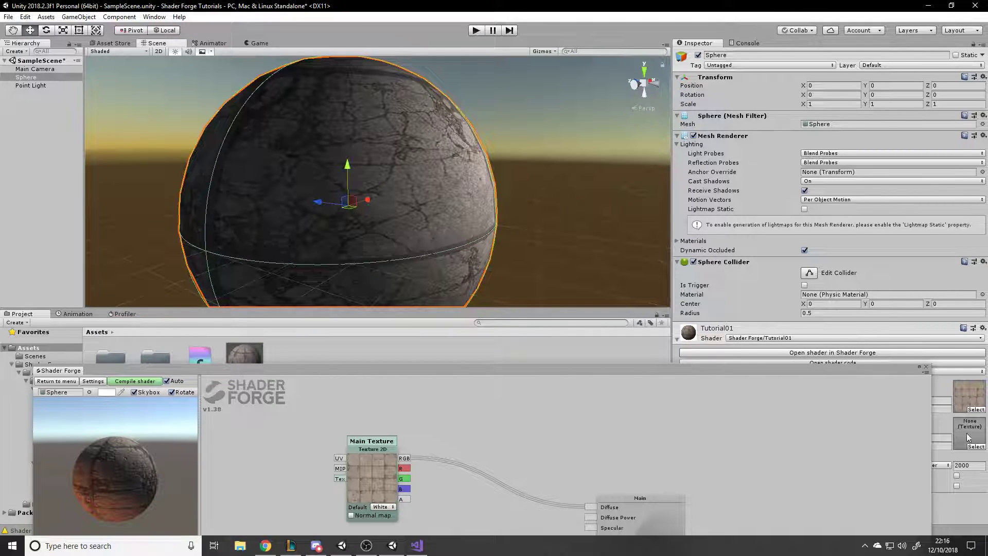
- Reassign sf_conc_floor_01_n as the sphere material's normal texture after comparing neighbouring textures, and view the sphere under the point light
click(977, 447)
scroll(612, 231, down, 10)
click(623, 173)
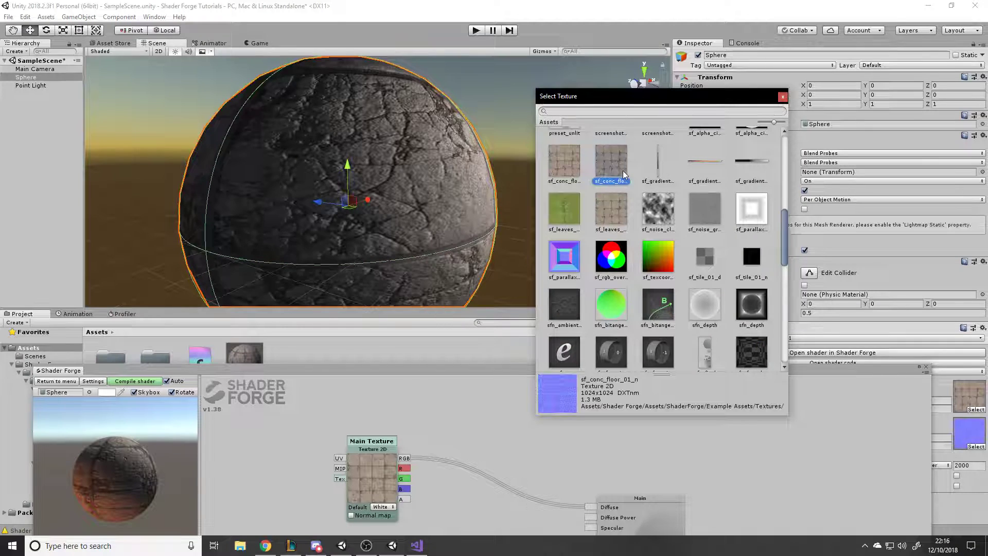
click(564, 161)
click(609, 203)
click(571, 215)
click(613, 211)
click(613, 163)
double_click(611, 165)
key(s)
right_drag(464, 132, 433, 180)
key(w)
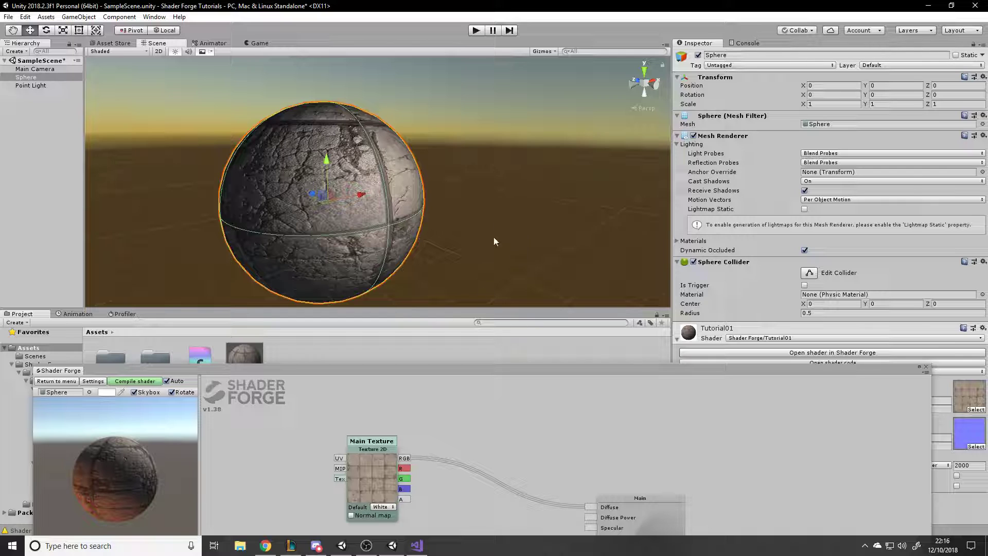
click(433, 232)
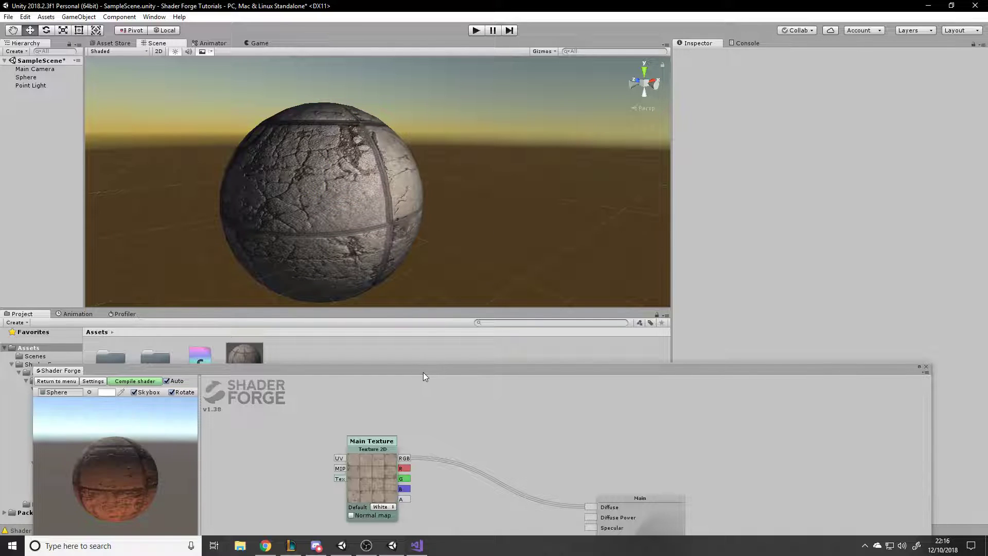
- Bring the Shader Forge window back into full view and space the two texture nodes apart, away from the Main node
drag(418, 363, 406, 342)
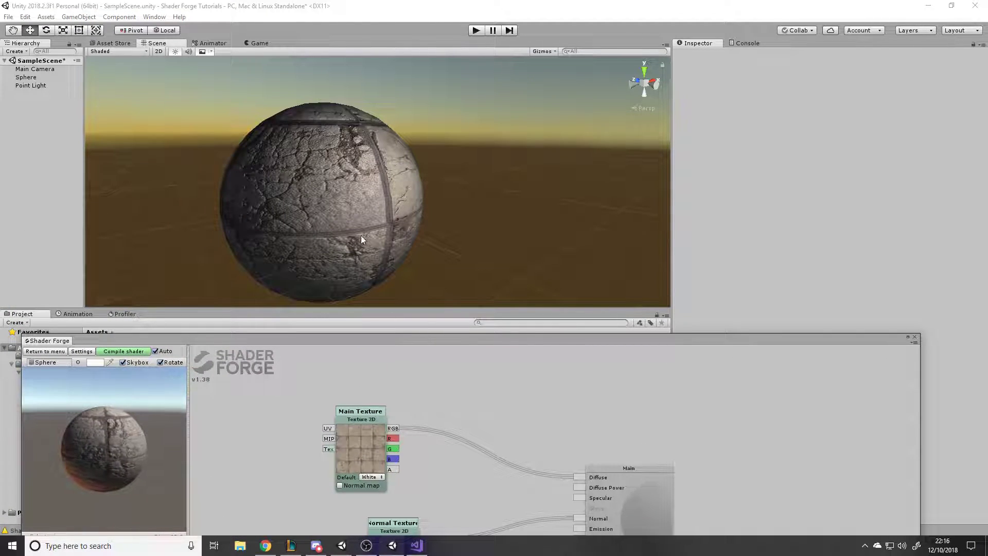
drag(374, 338, 363, 32)
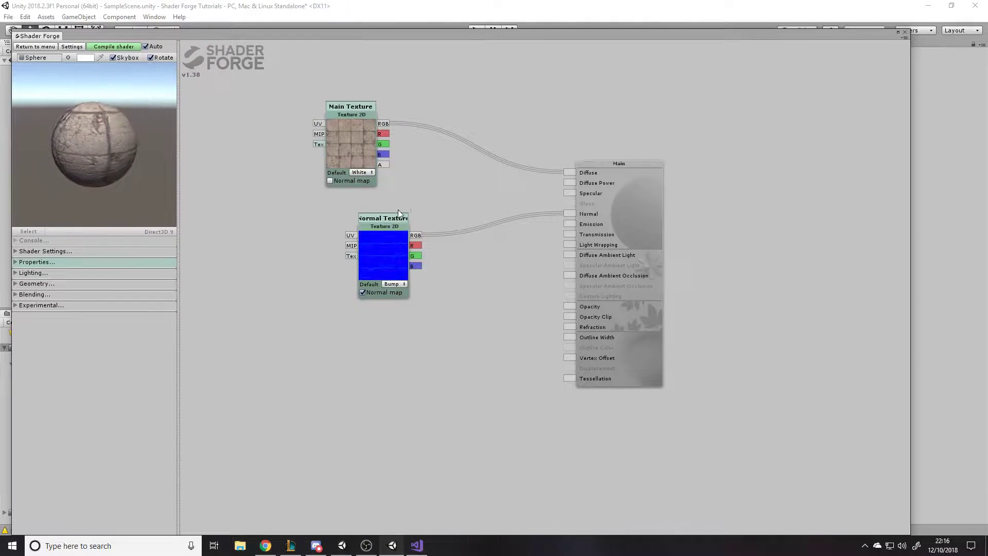
drag(399, 213, 351, 293)
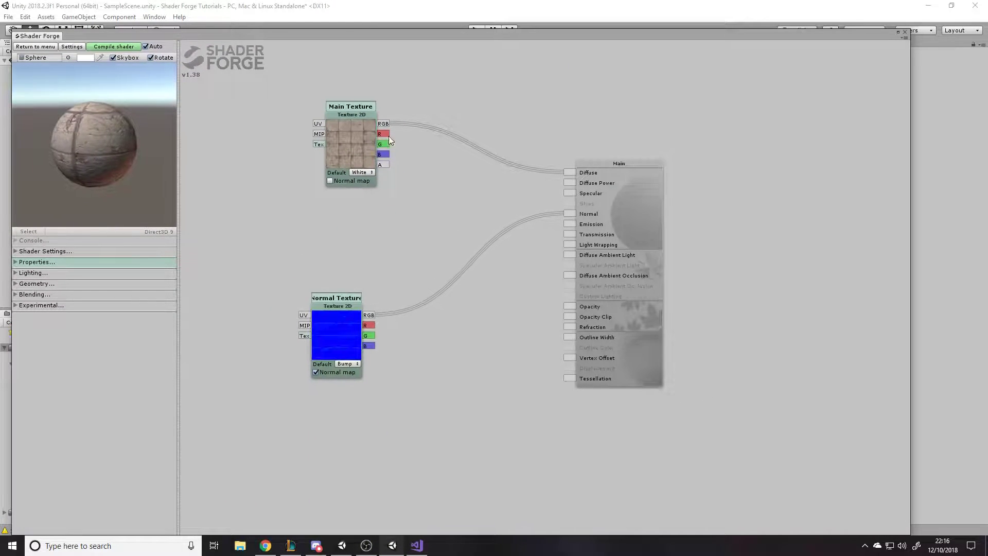
drag(369, 113, 285, 129)
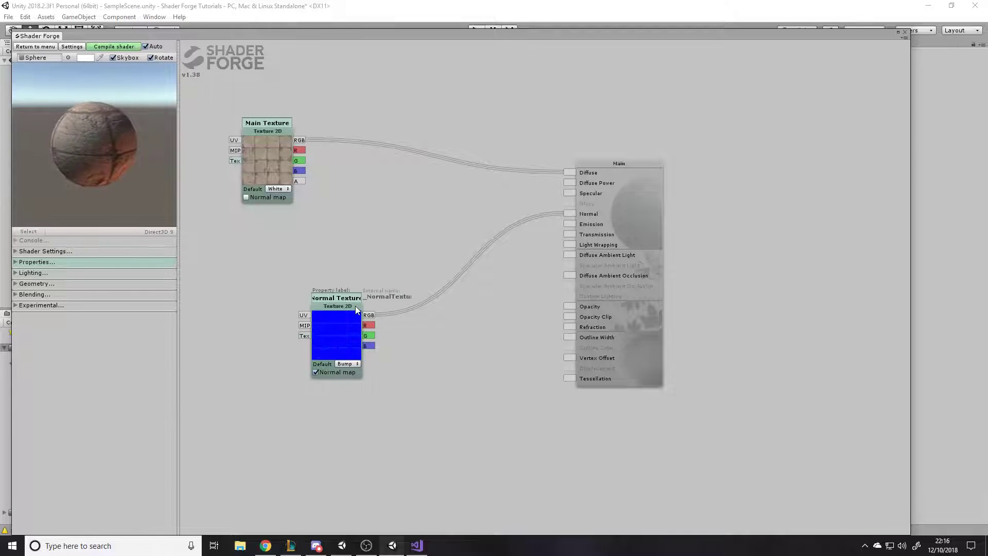
drag(355, 306, 325, 314)
- Add a Color node beside Main Texture and name it Texture Colour
right_click(357, 183)
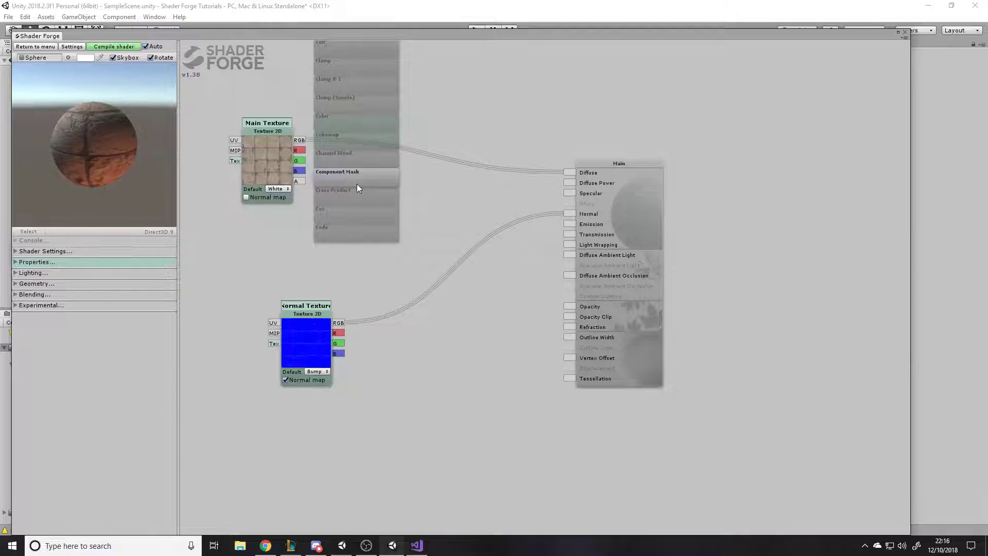
click(353, 125)
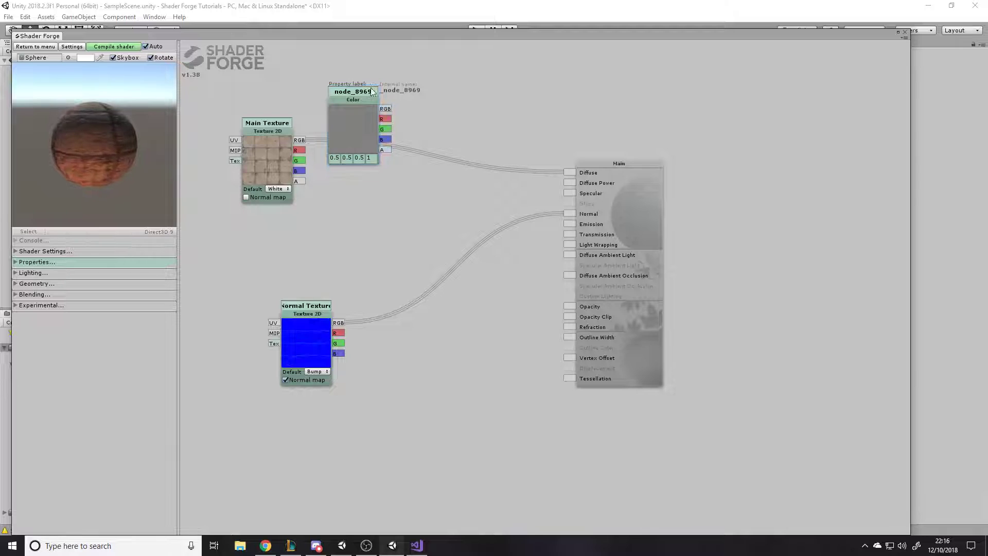
text(Texture Colour)
key(Return)
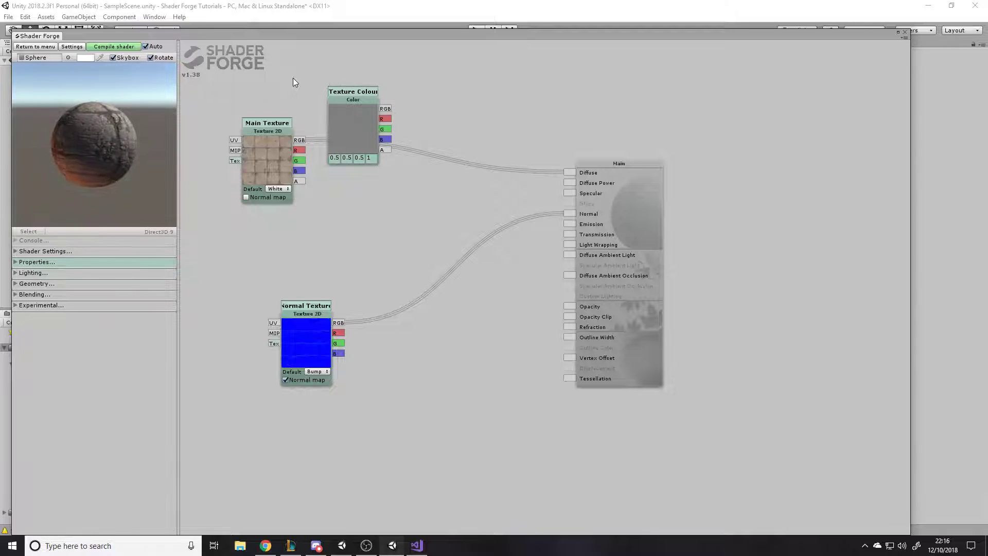
- Arrange the nodes in a column with Texture Colour between Main Texture and Normal Texture
click(363, 149)
drag(373, 97, 345, 218)
drag(283, 127, 341, 83)
drag(345, 220, 310, 209)
click(347, 91)
drag(346, 90, 321, 88)
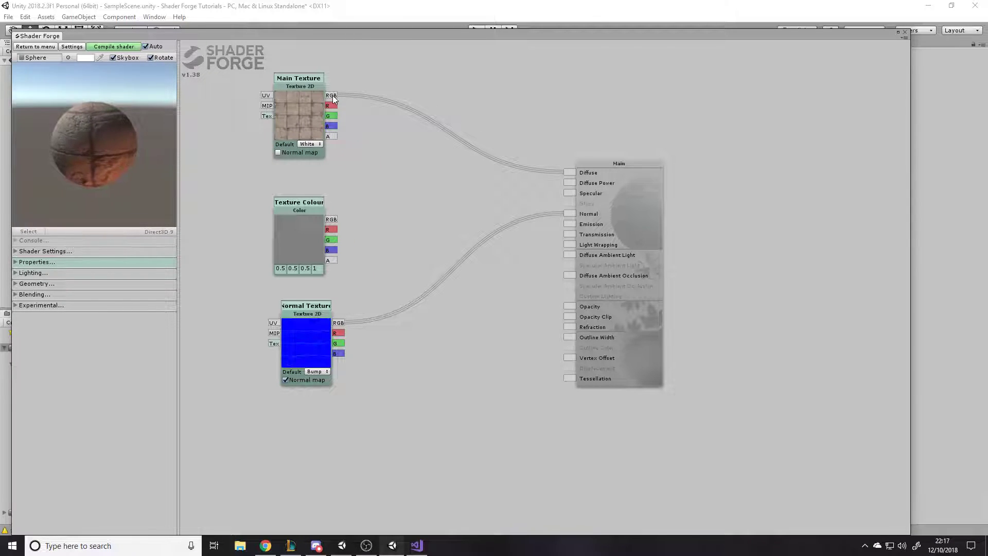
click(313, 107)
click(311, 211)
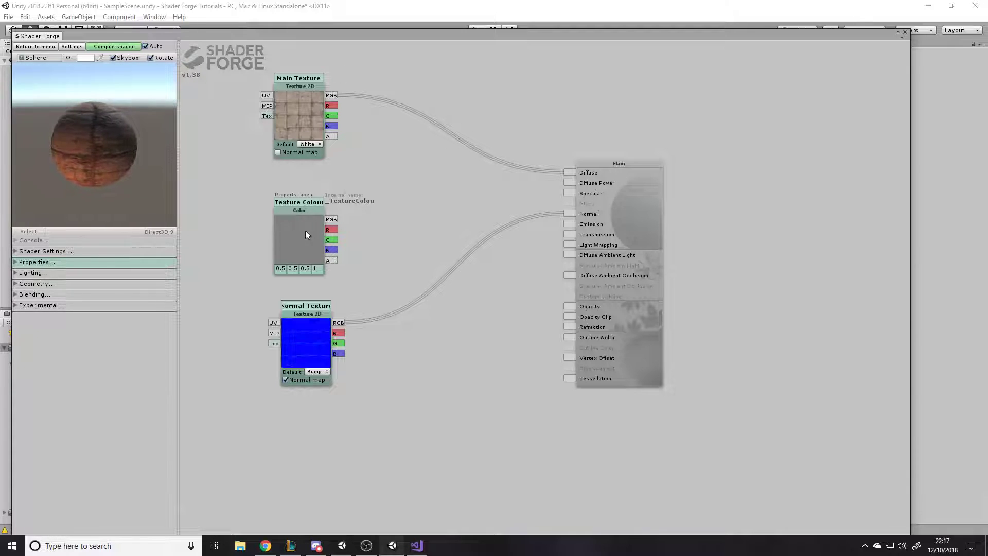
- Add a Multiply node, feed Main Texture's RGB into A and Texture Colour's RGB into B, and connect its output to Diffuse
key(m)
click(394, 172)
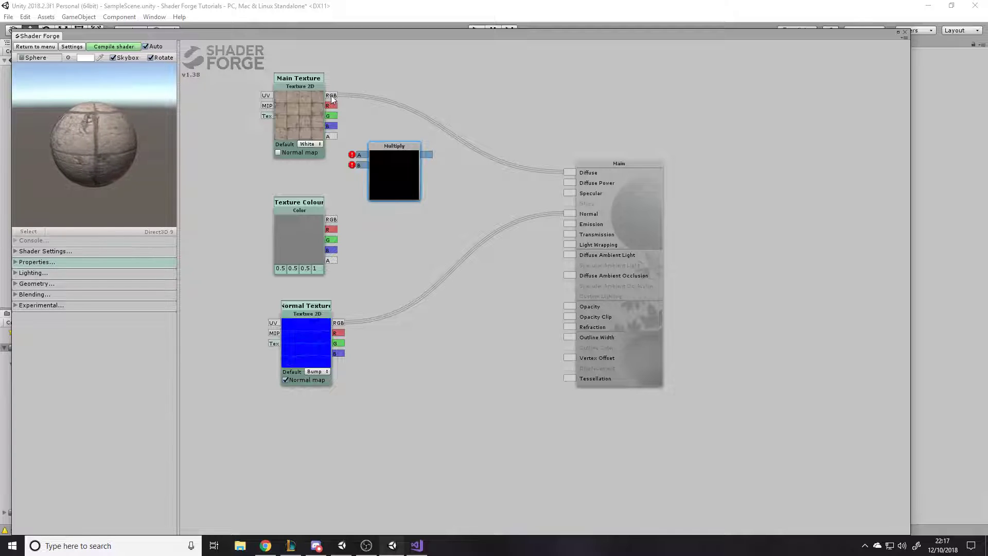
drag(332, 96, 367, 156)
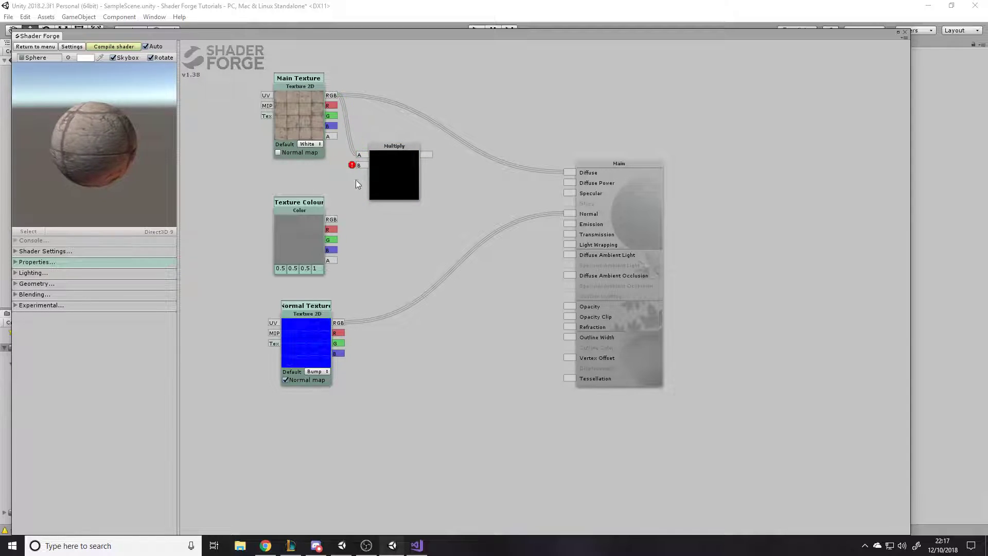
drag(332, 219, 359, 165)
drag(427, 155, 569, 170)
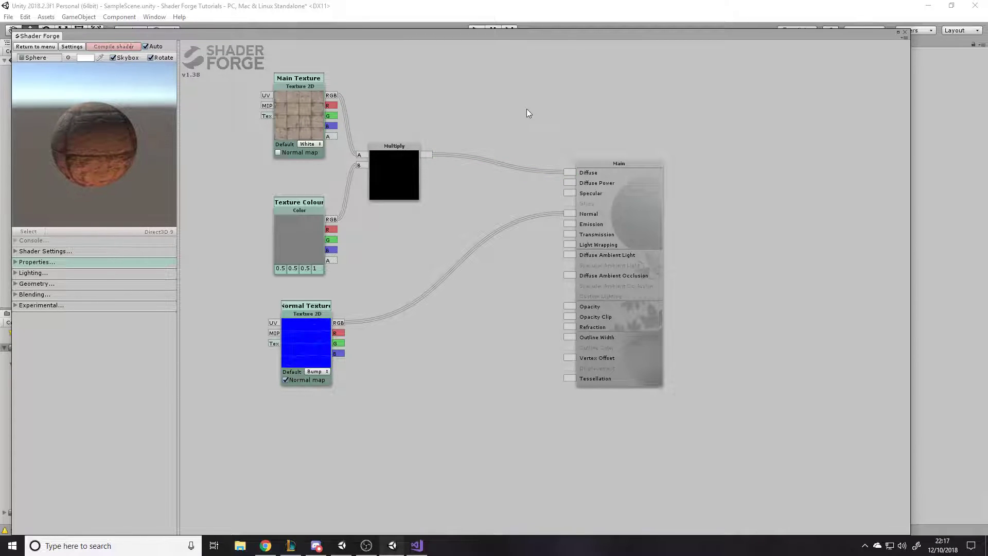
- Move the Shader Forge window aside, select the Tutorial01 material and set its Texture Colour to pure red, FF0000, after trying a green tint
drag(334, 40, 304, 426)
click(242, 359)
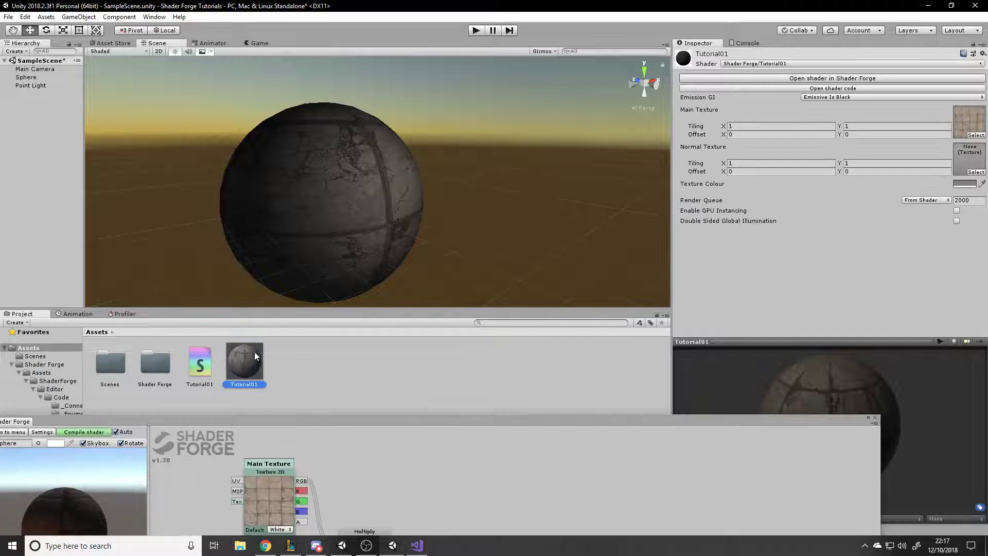
click(965, 183)
click(695, 192)
mouse_move(696, 192)
mouse_down()
mouse_move(711, 176)
mouse_move(741, 226)
mouse_move(684, 261)
mouse_move(658, 199)
mouse_move(696, 164)
mouse_up()
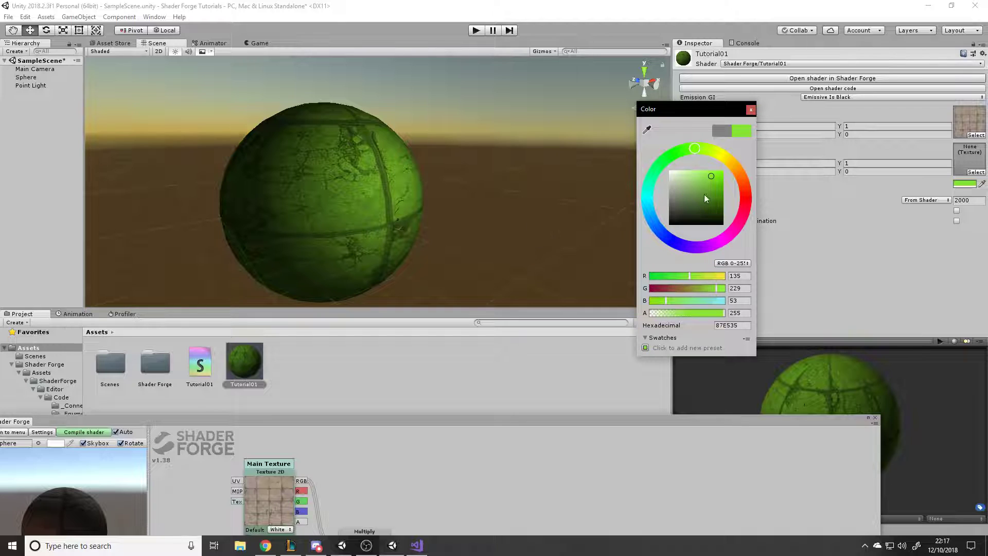
drag(696, 153, 700, 149)
drag(700, 278, 638, 291)
drag(666, 301, 628, 304)
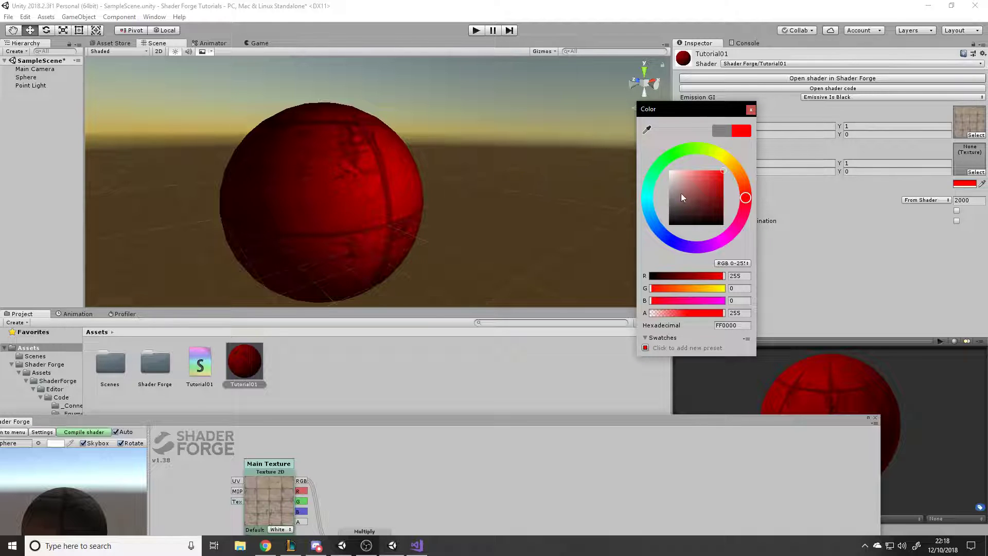
- Assign the sf_conc_floor_01_n texture to the Tutorial01 material's Normal Texture
click(970, 172)
scroll(626, 241, down, 5)
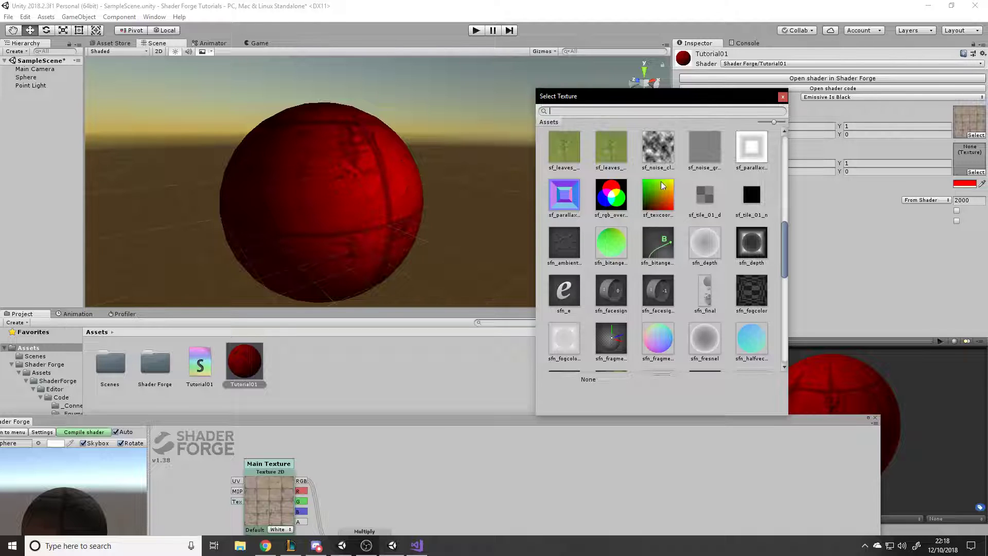
scroll(674, 198, up, 5)
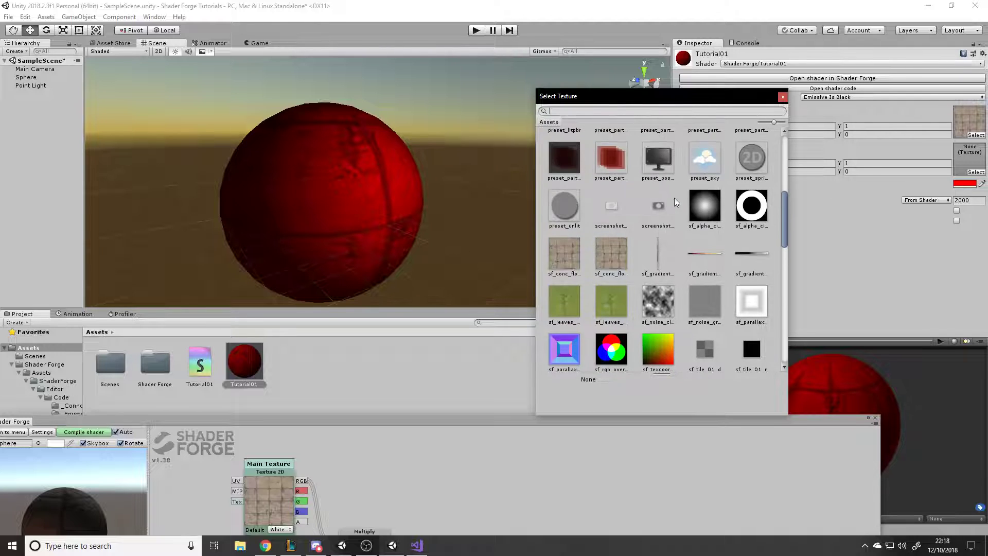
scroll(674, 198, down, 4)
click(613, 136)
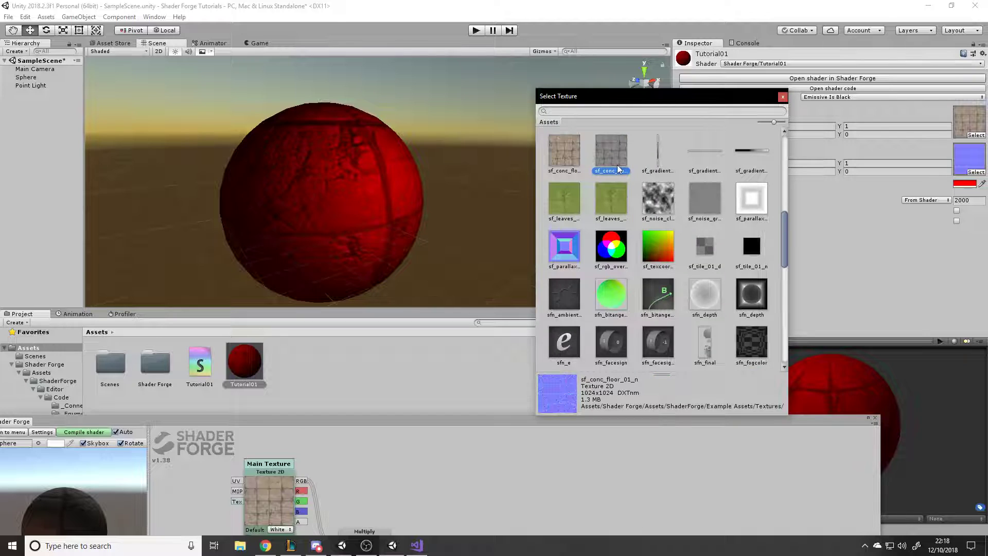
click(324, 171)
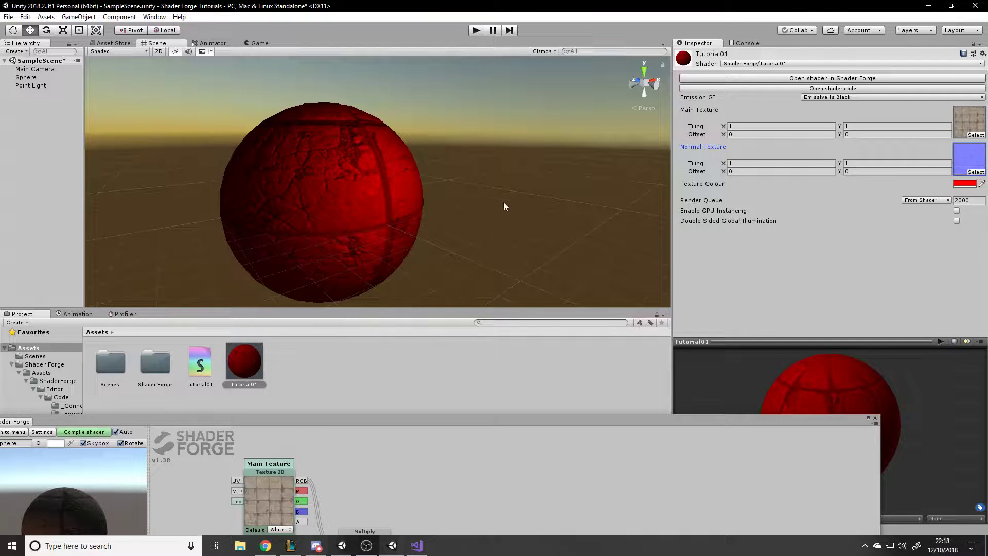
- Try black and other tints for the material's Texture Colour, and finish with white, FFFFFF
click(964, 183)
mouse_move(694, 194)
mouse_down()
mouse_move(632, 252)
mouse_move(756, 248)
mouse_up()
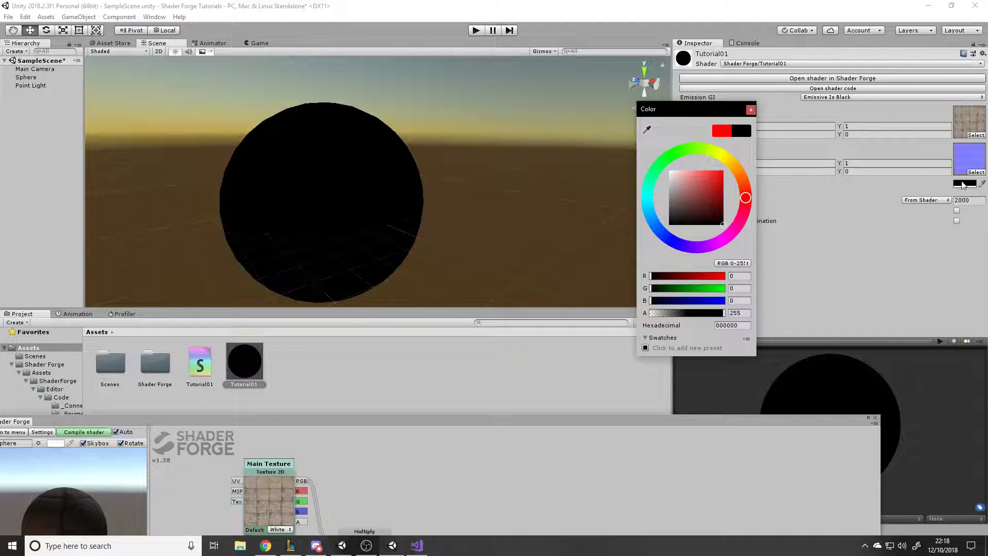
drag(713, 225, 667, 169)
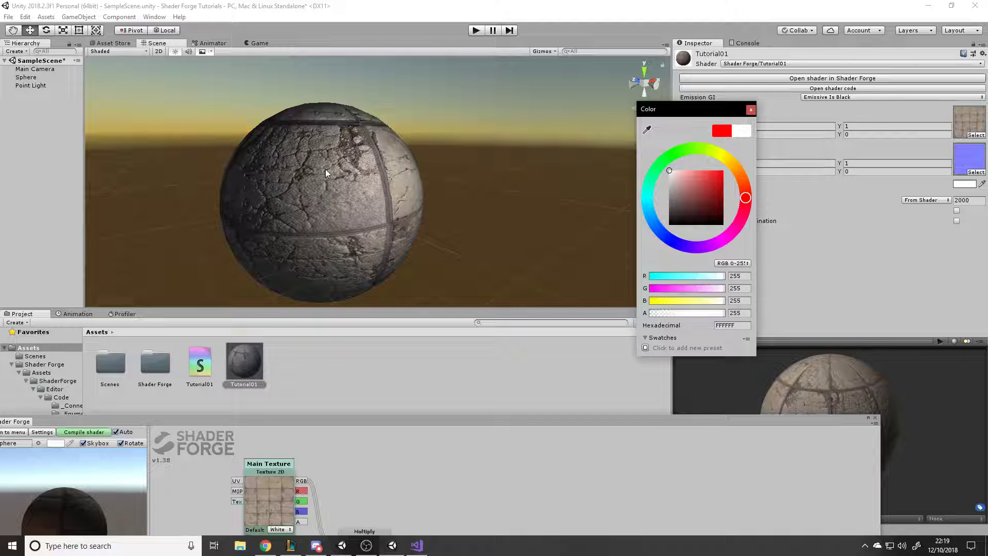
drag(713, 150, 669, 157)
drag(685, 182, 713, 180)
drag(722, 155, 669, 169)
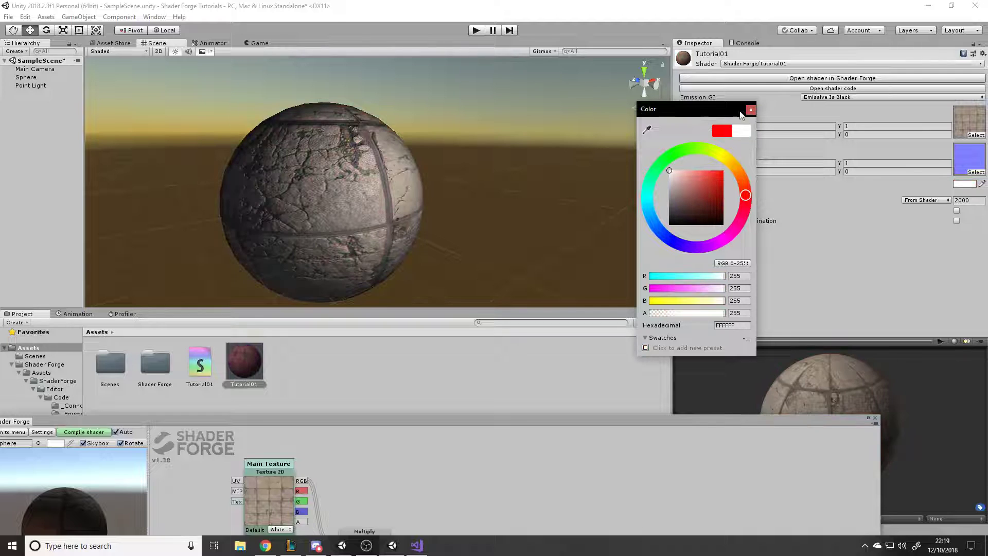
click(751, 109)
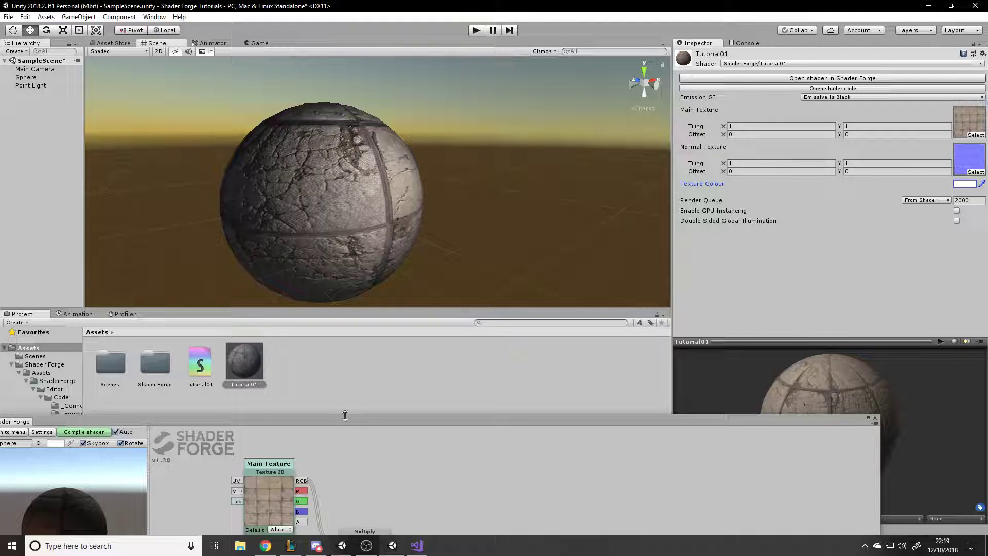
- Bring the Shader Forge window back into full view and preview the quickpicker's node choices for several shortcut letters
drag(343, 420, 400, 42)
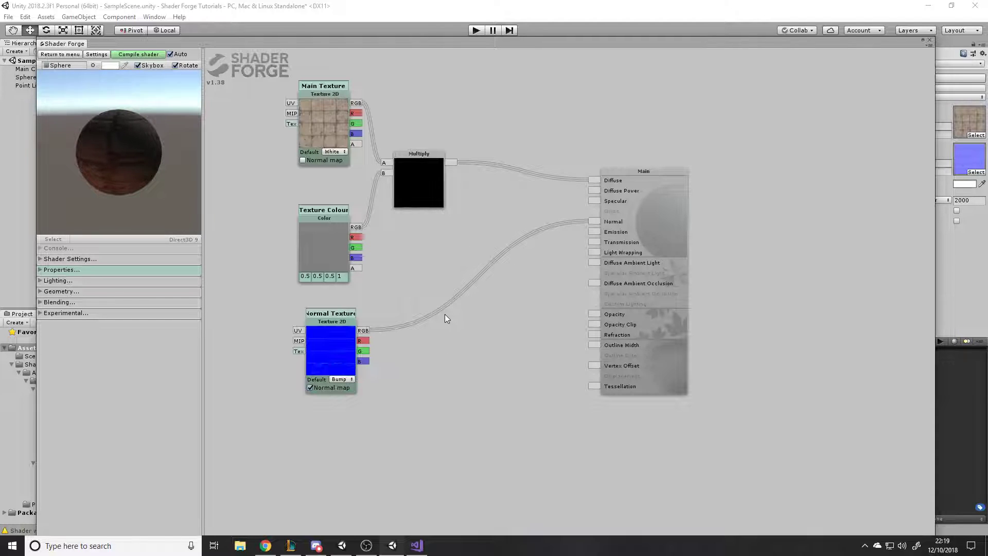
key(q)
key(e)
key(y)
key(u)
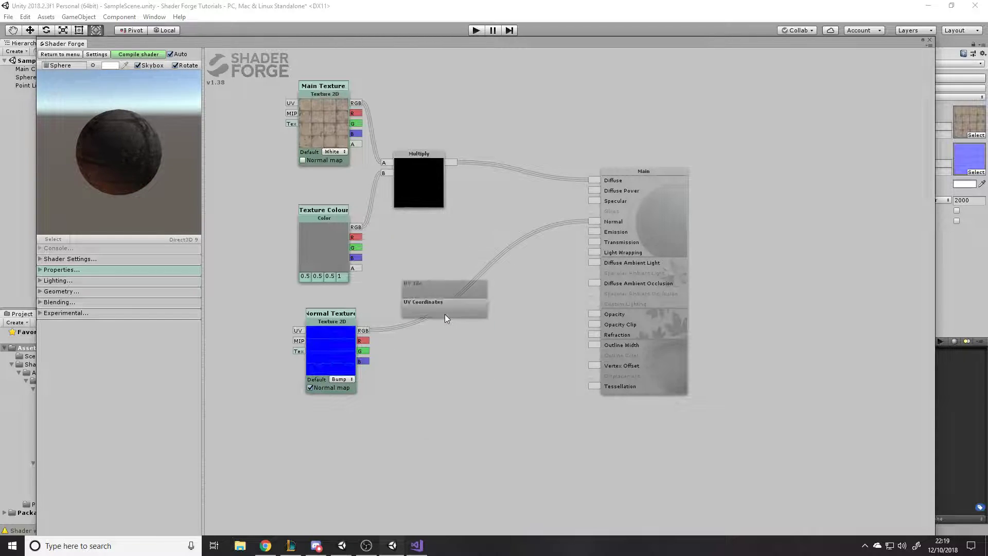
key(v)
key(b)
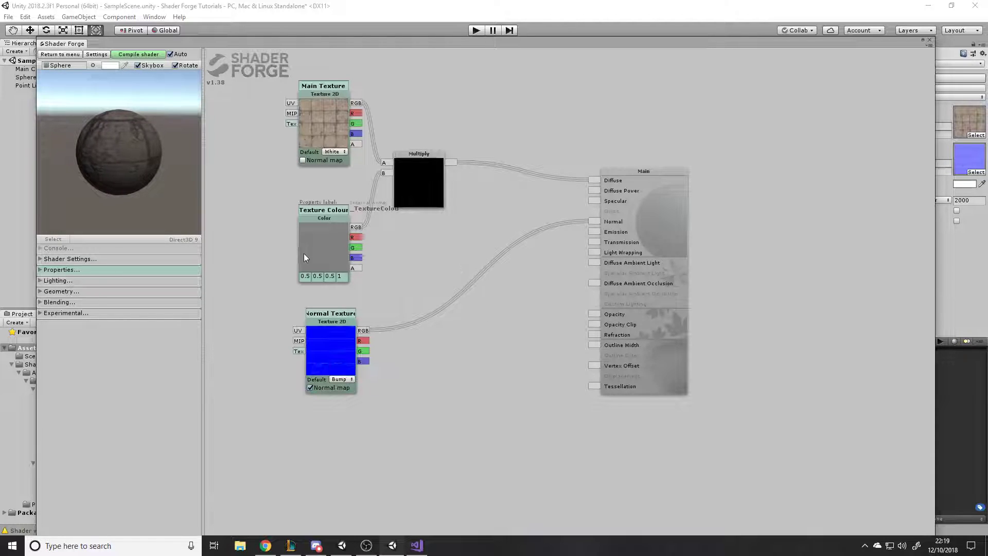
- Search for shaderforge in Chrome, skim the Nodes reference on the Shader Forge site, and return to the shader graph in Unity
click(264, 544)
click(141, 9)
text(shad)
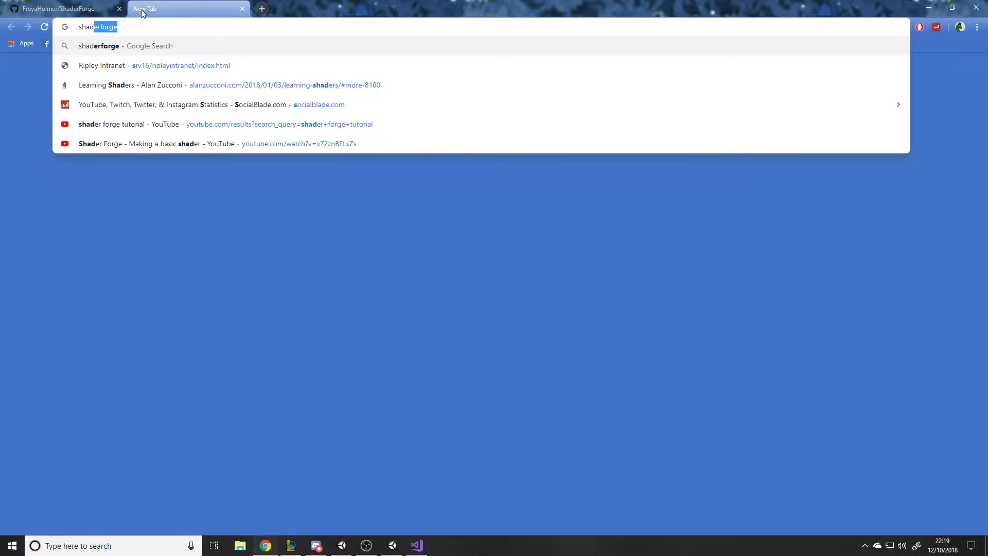
key(Return)
click(113, 167)
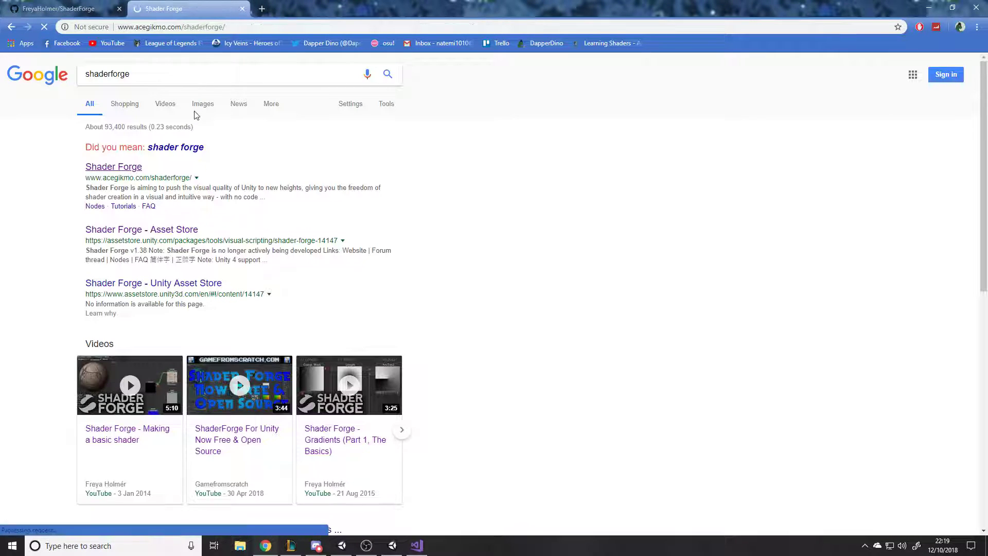
click(519, 109)
scroll(517, 232, down, 20)
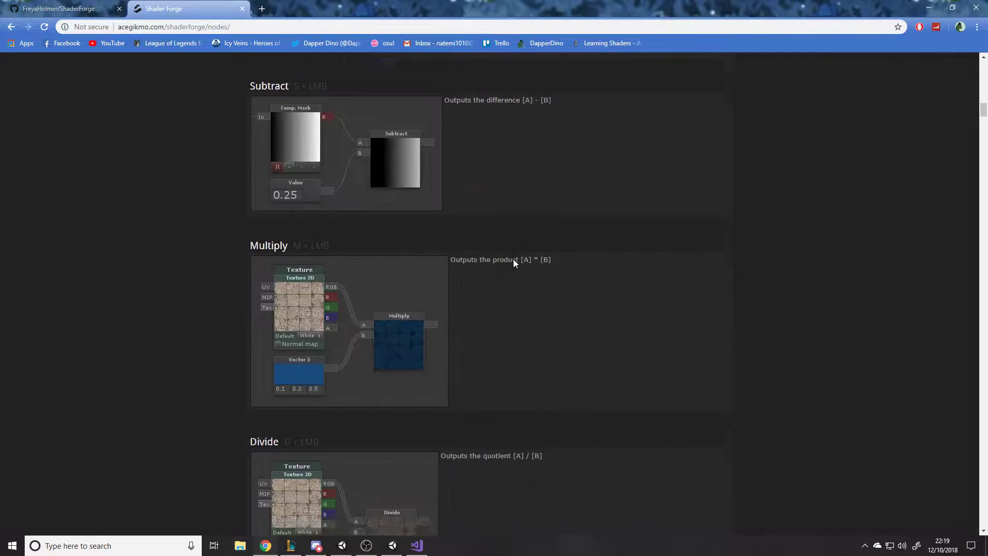
scroll(514, 259, down, 14)
drag(982, 135, 982, 62)
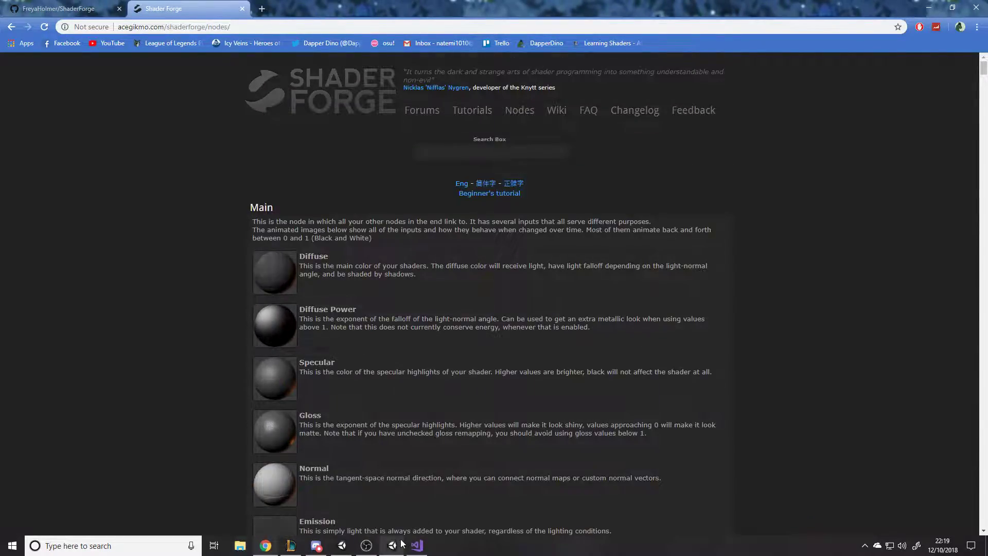
click(444, 478)
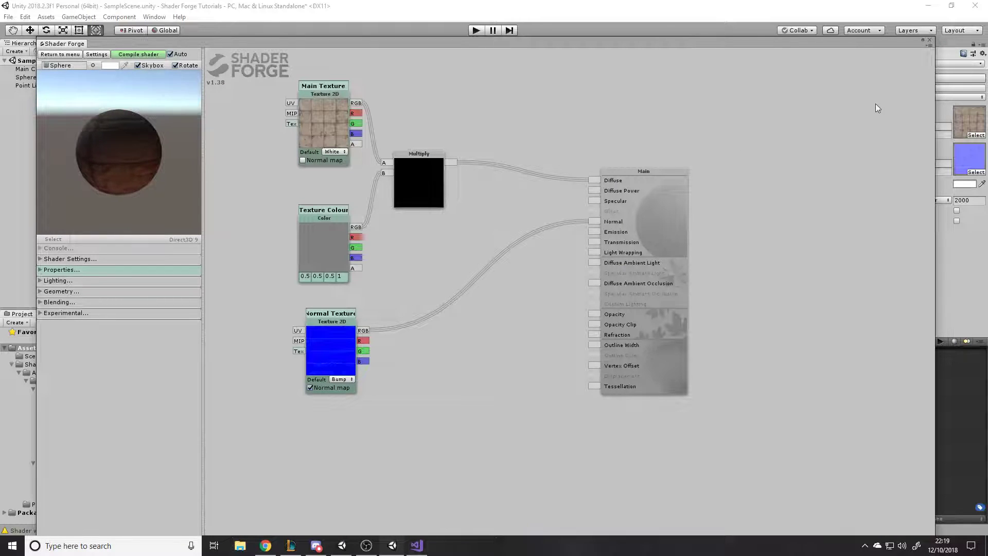
click(930, 45)
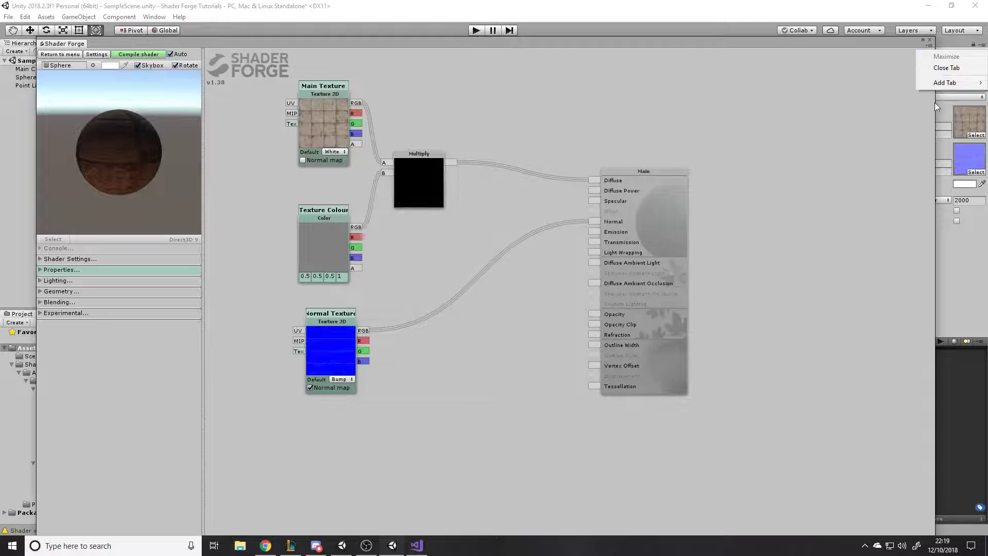
mouse_move(927, 86)
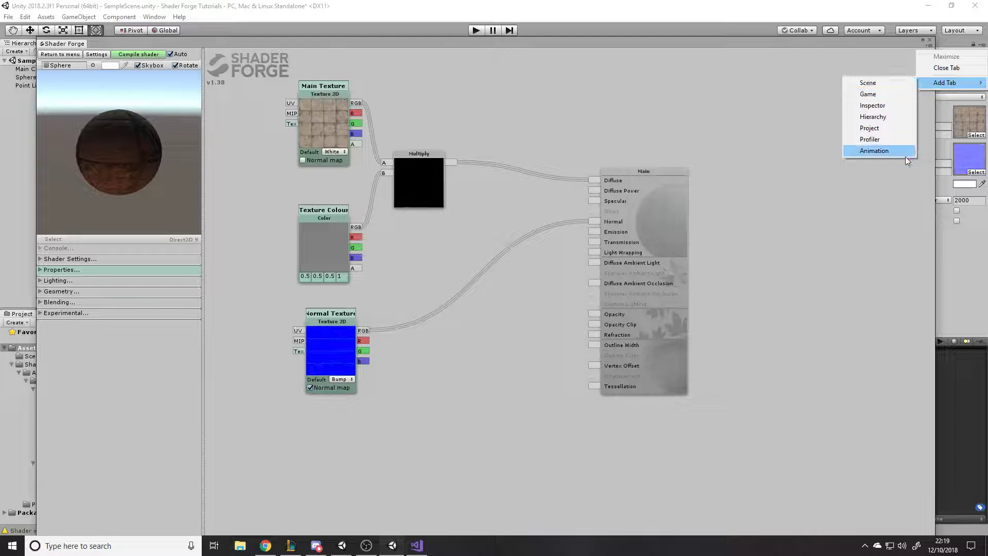
click(900, 184)
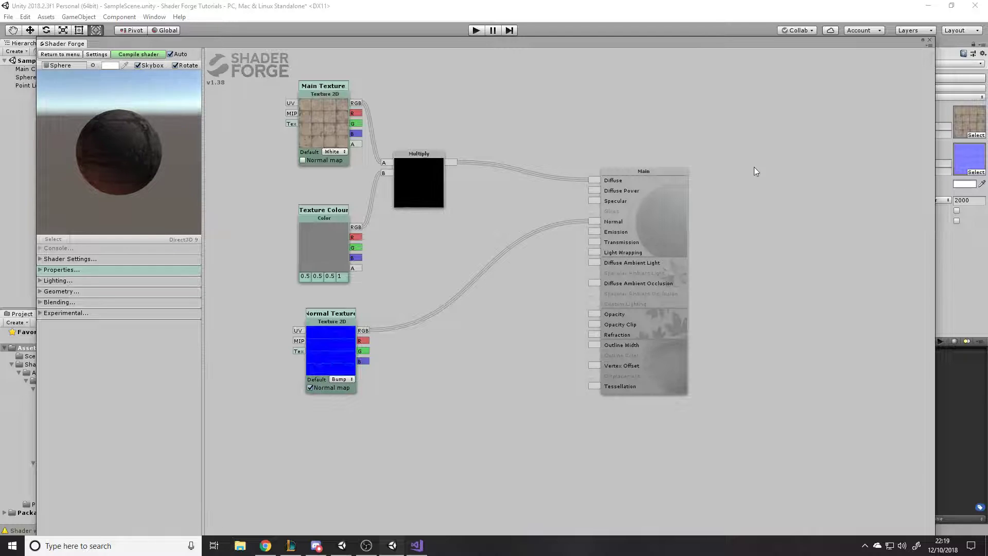
key(q)
key(w)
key(e)
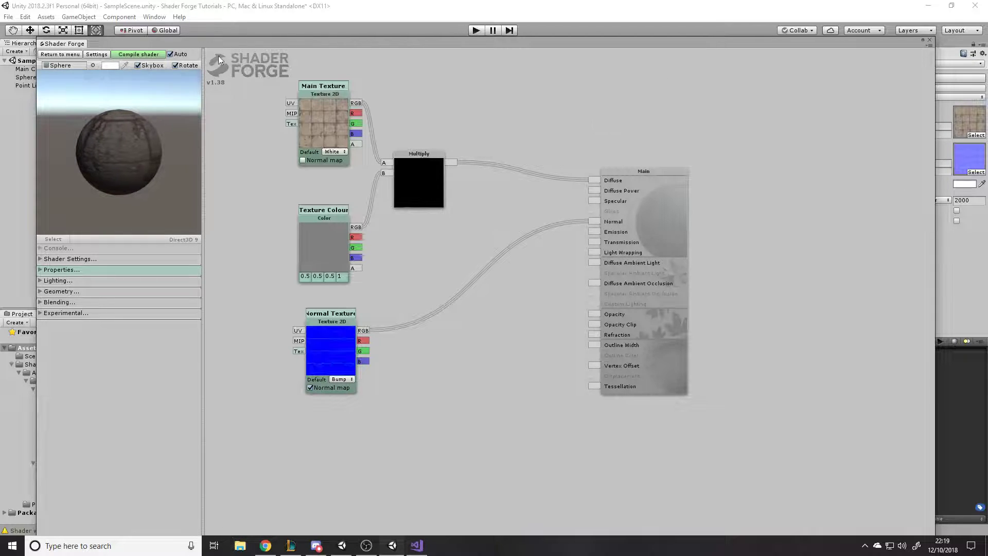
- Show the node browser panel through the Shader Forge settings, briefly trying the variable name and precision display, and look over the node list
click(96, 54)
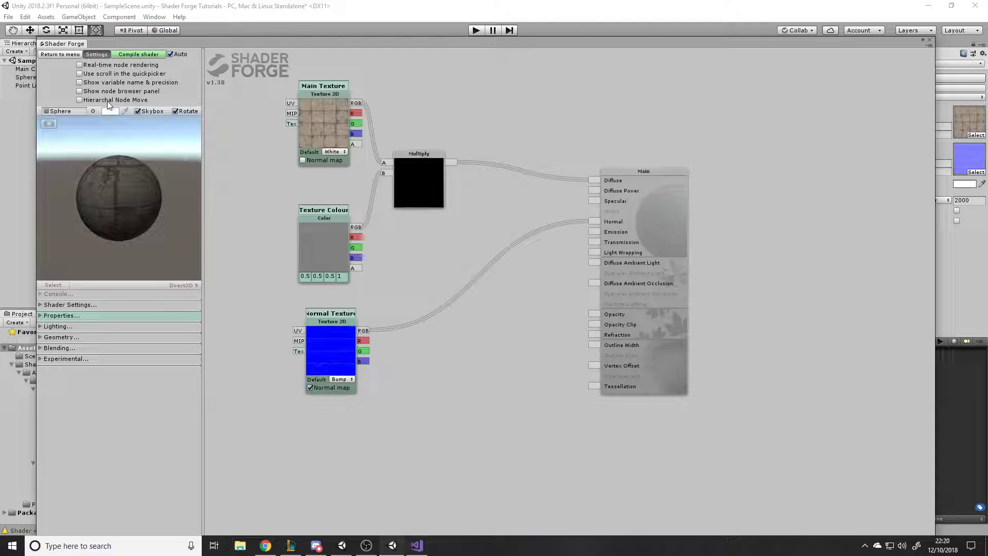
click(93, 92)
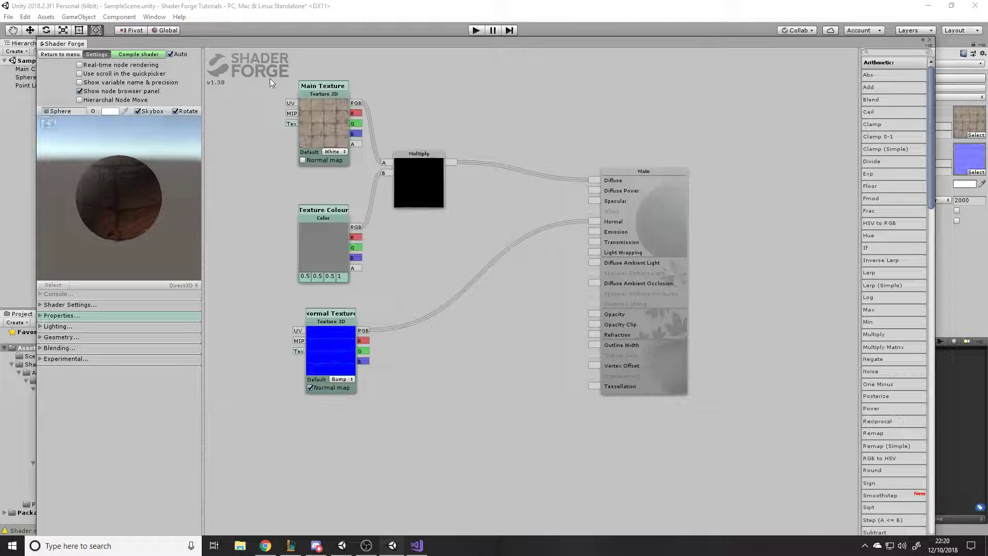
click(88, 83)
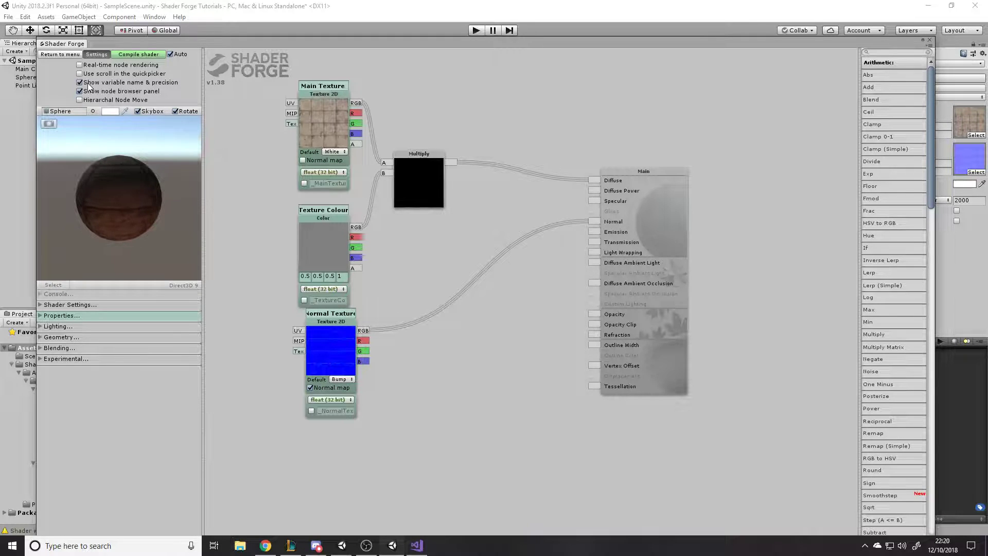
click(88, 83)
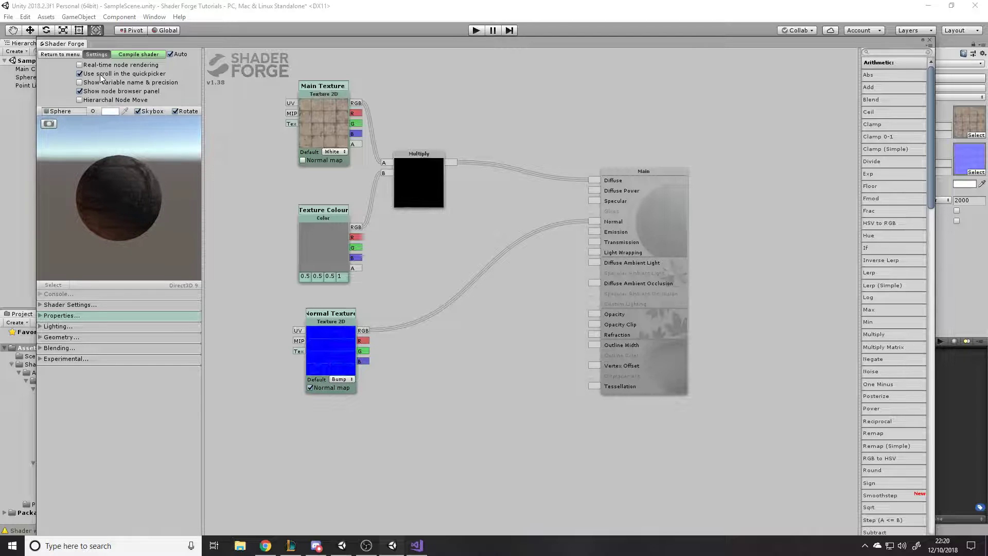
click(97, 54)
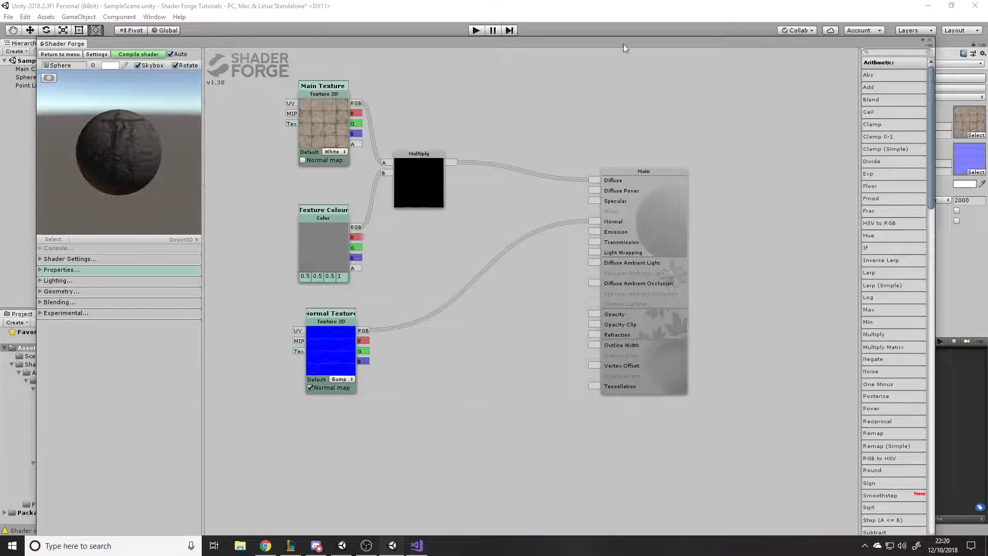
drag(930, 103, 933, 78)
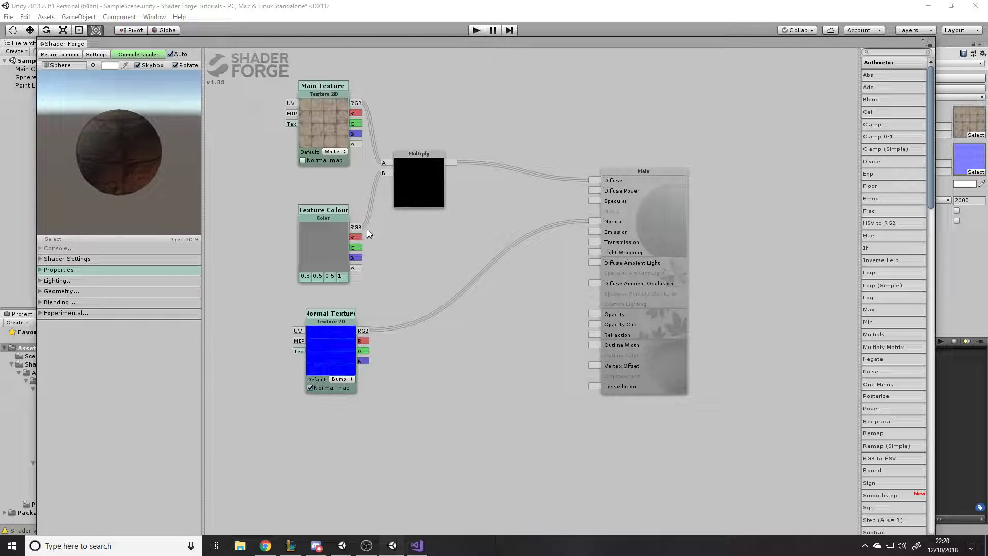
- Set the red component of the Texture Colour node's default colour to 1
click(305, 276)
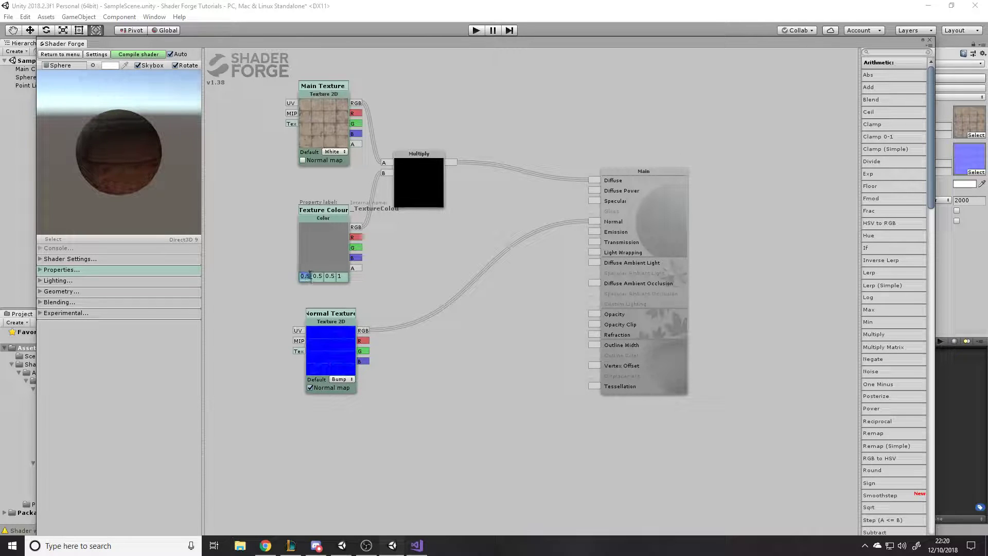
text(1)
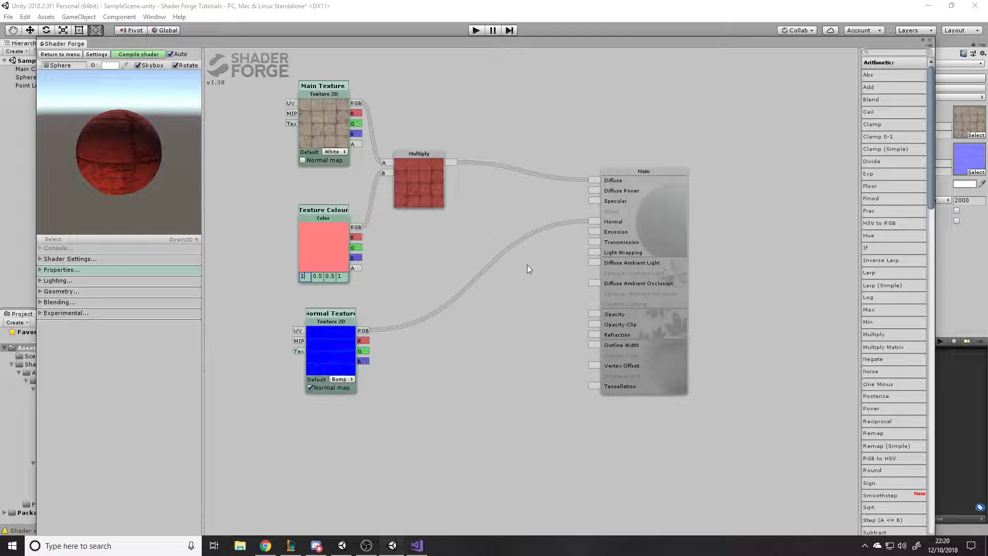
- Move the Shader Forge window aside, open the Tutorial01 shader's code in Visual Studio and examine its properties and forward pass
drag(539, 43, 512, 458)
click(258, 377)
click(258, 376)
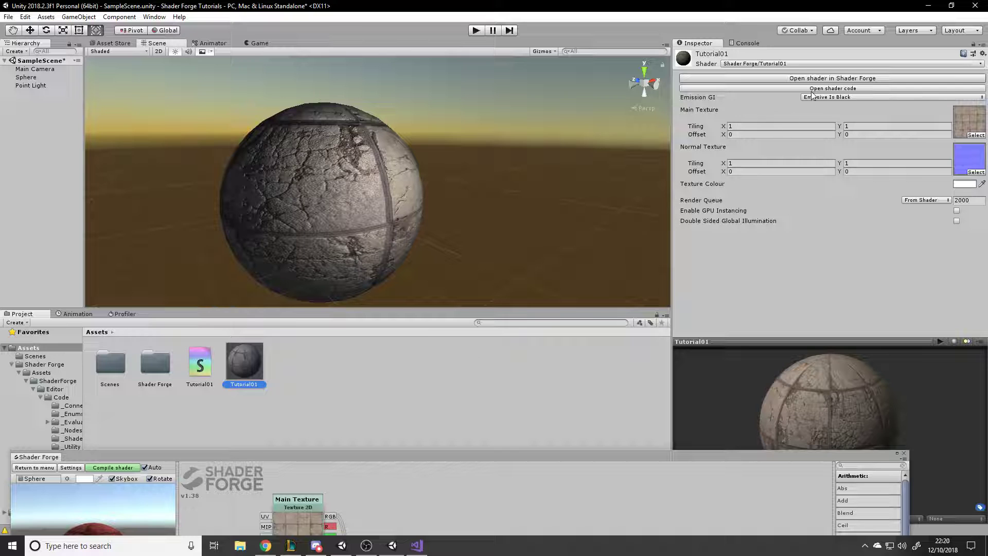
click(753, 89)
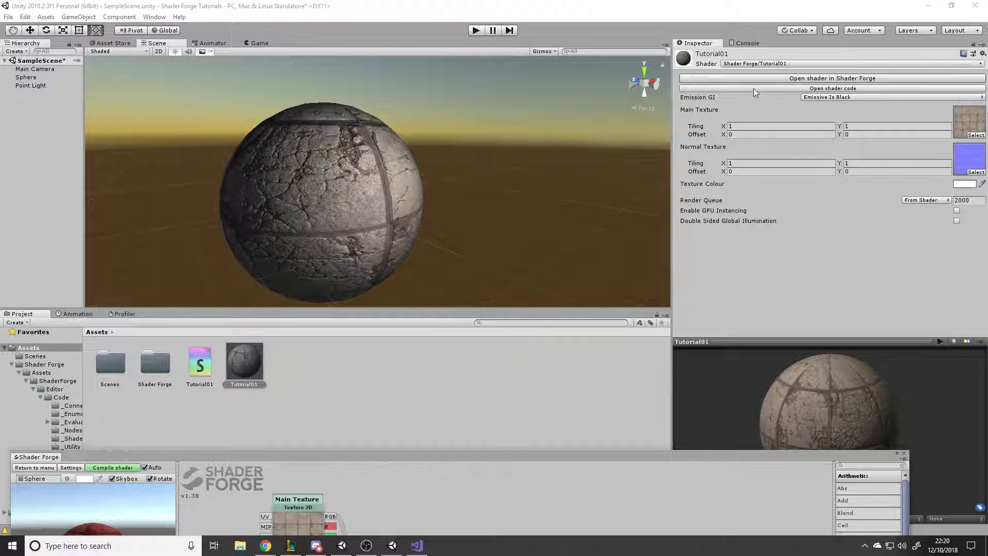
click(743, 263)
double_click(206, 362)
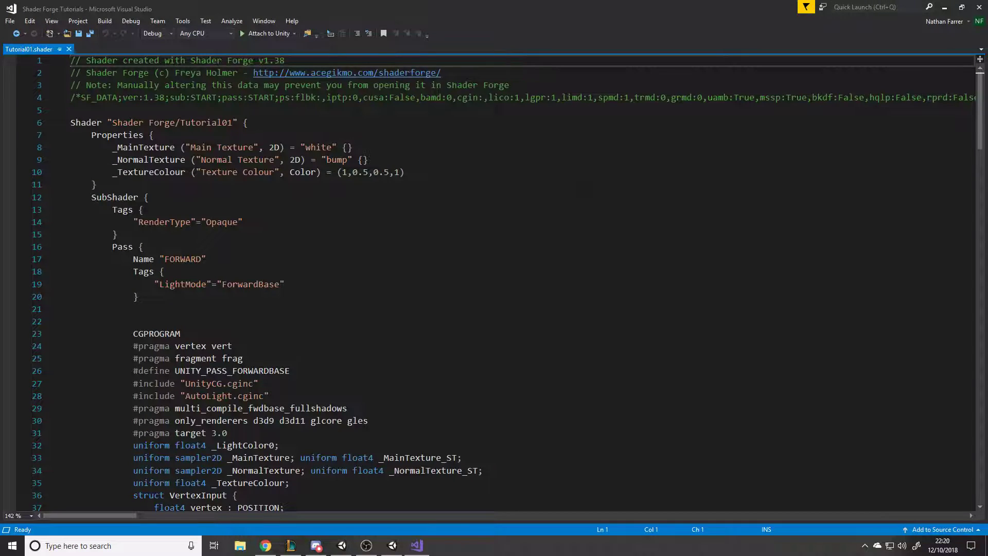
scroll(309, 259, down, 6)
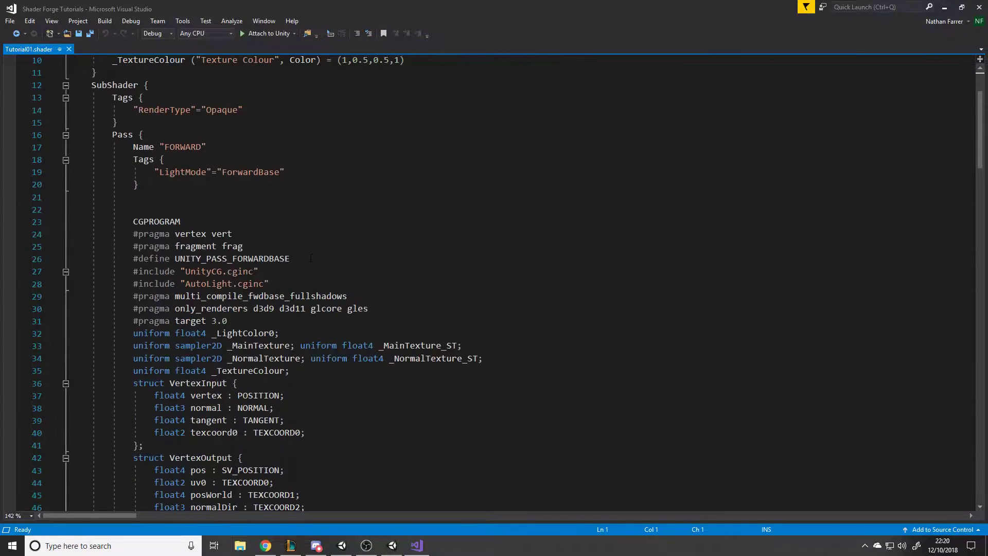
- Skim the Tutorial01 shader code from the forward pass through the FORWARD_DELTA pass to the fallback, and return to the first pass
drag(128, 128, 279, 232)
click(347, 195)
scroll(466, 254, down, 10)
scroll(466, 253, down, 6)
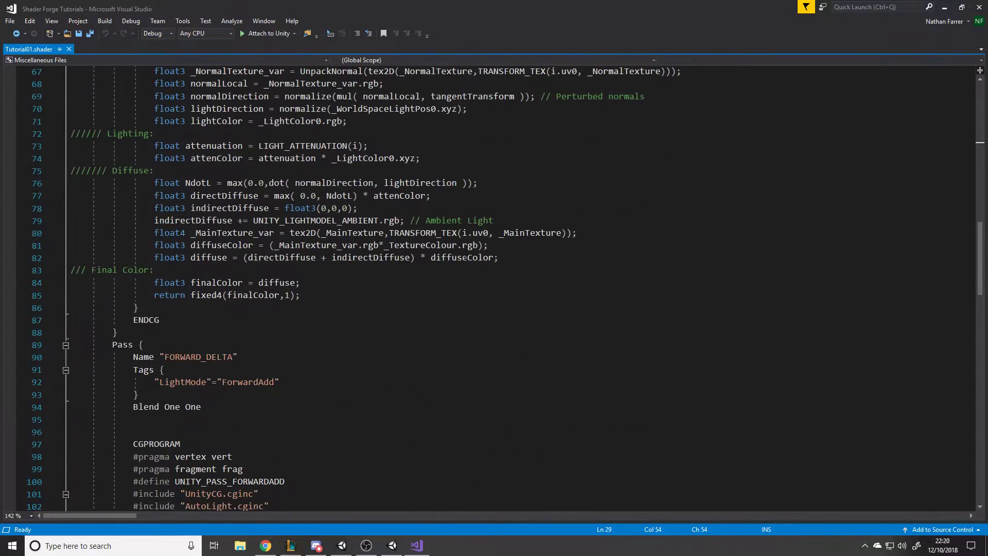
scroll(466, 254, up, 7)
drag(984, 190, 985, 267)
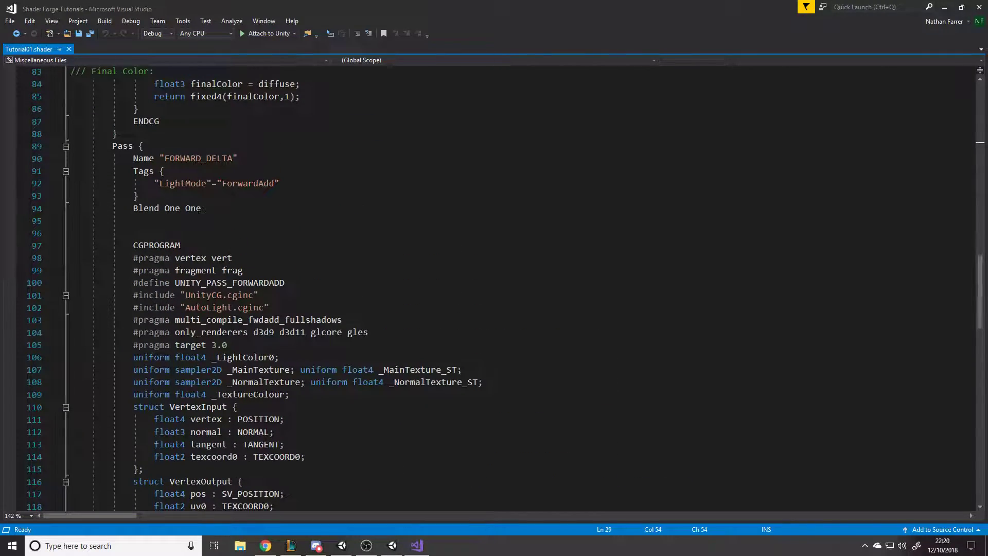
scroll(494, 288, down, 17)
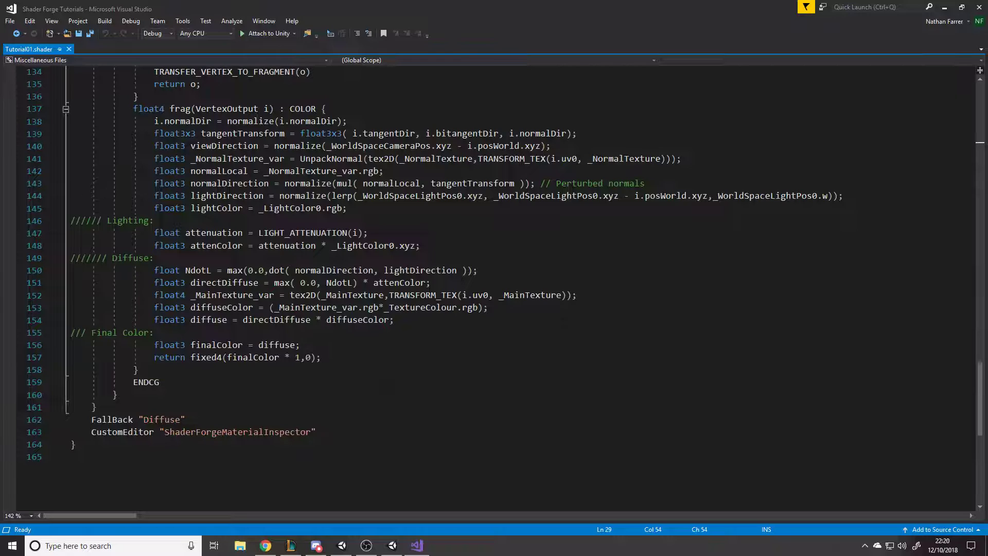
drag(980, 401, 969, 225)
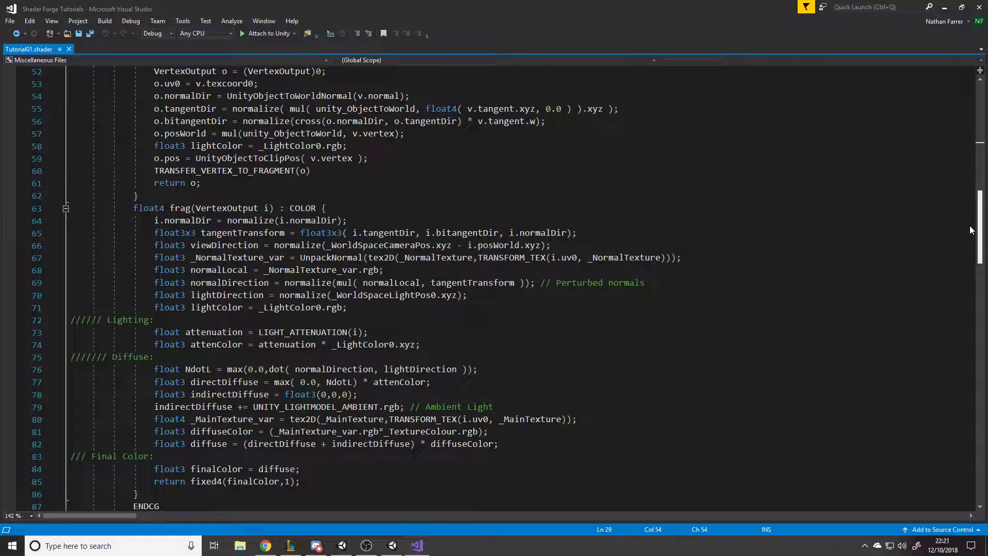
drag(970, 230, 978, 168)
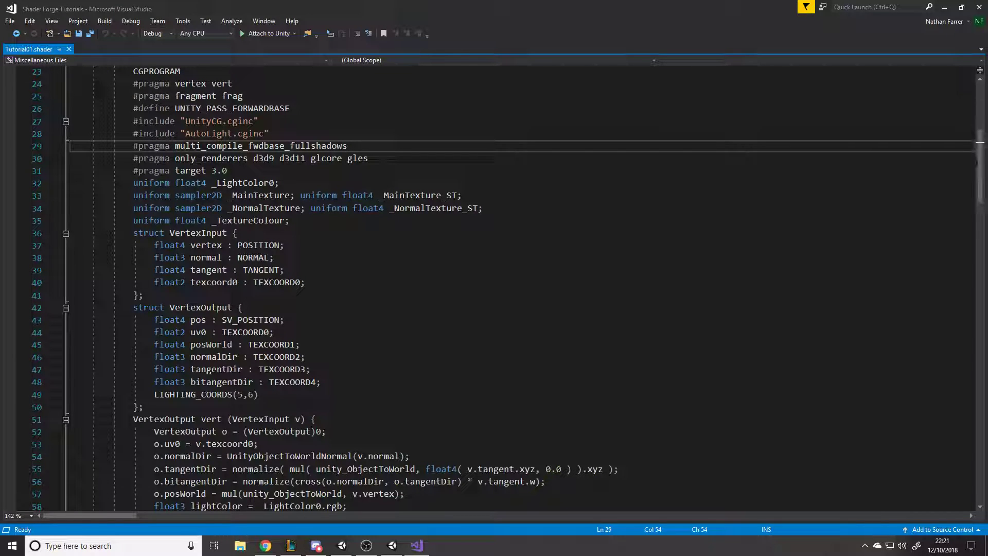
- Examine the uniform variable declarations and the VertexInput and VertexOutput structs in the forward pass
scroll(154, 196, down, 3)
scroll(153, 196, up, 1)
scroll(506, 287, up, 2)
drag(134, 183, 290, 220)
drag(133, 233, 311, 294)
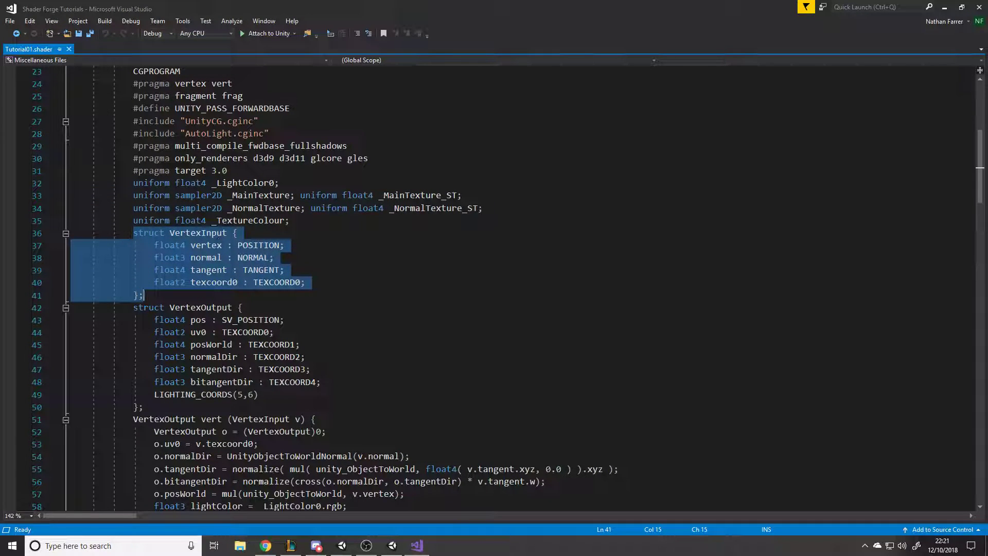
drag(195, 295, 77, 232)
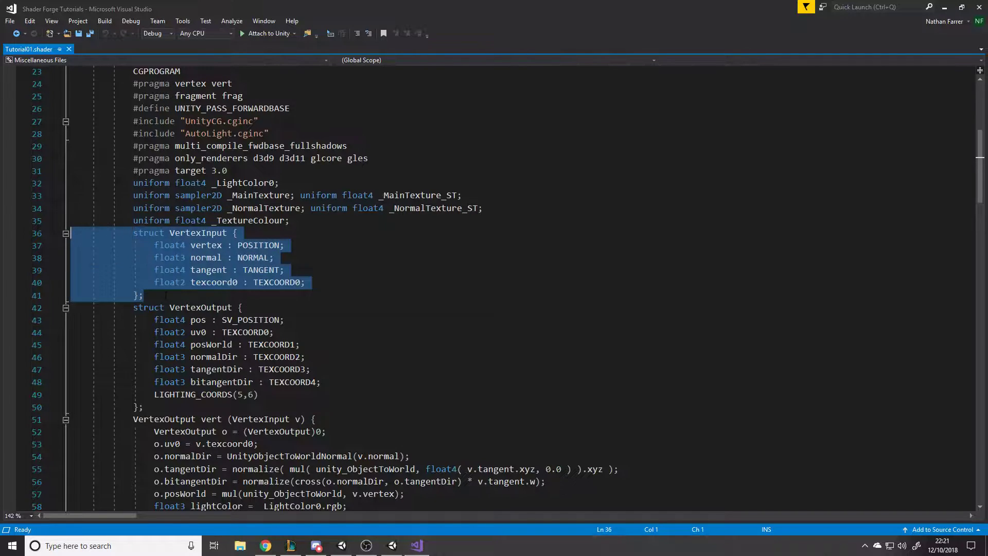
click(195, 293)
drag(262, 395, 70, 307)
scroll(70, 307, down, 3)
scroll(70, 196, down, 5)
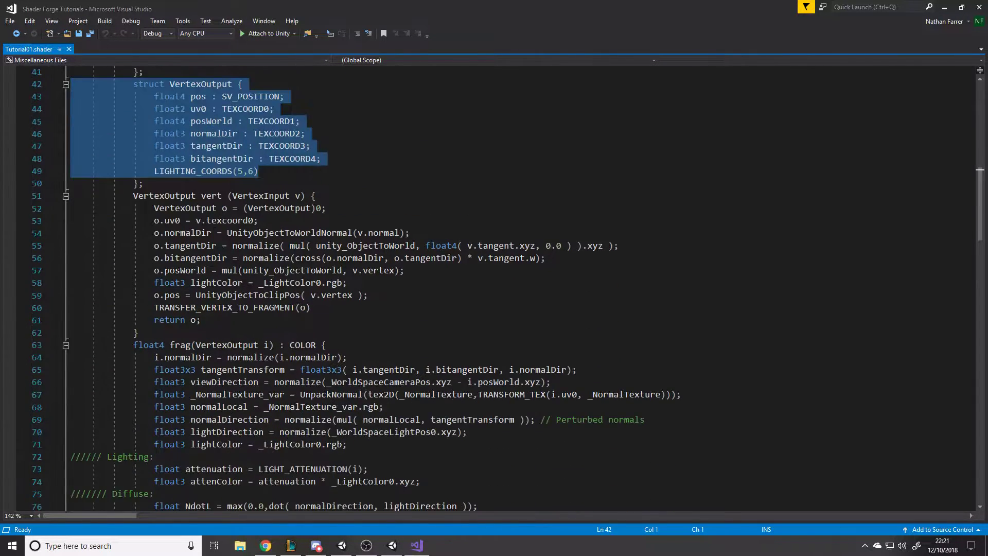
- Highlight and examine the vert function that fills the VertexOutput structure
click(139, 258)
drag(138, 258, 7, 123)
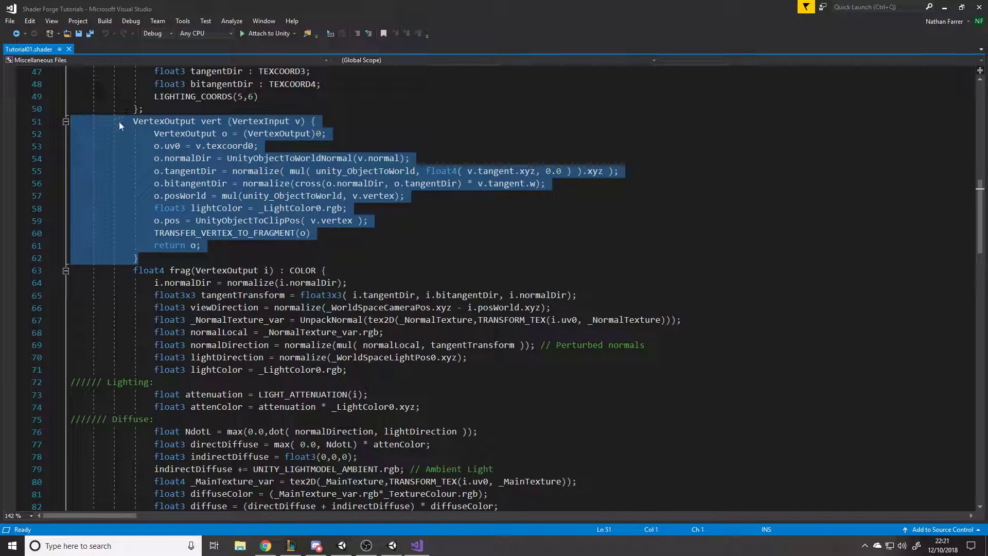
click(132, 122)
drag(133, 121, 240, 255)
click(240, 255)
scroll(398, 203, down, 3)
scroll(399, 202, up, 3)
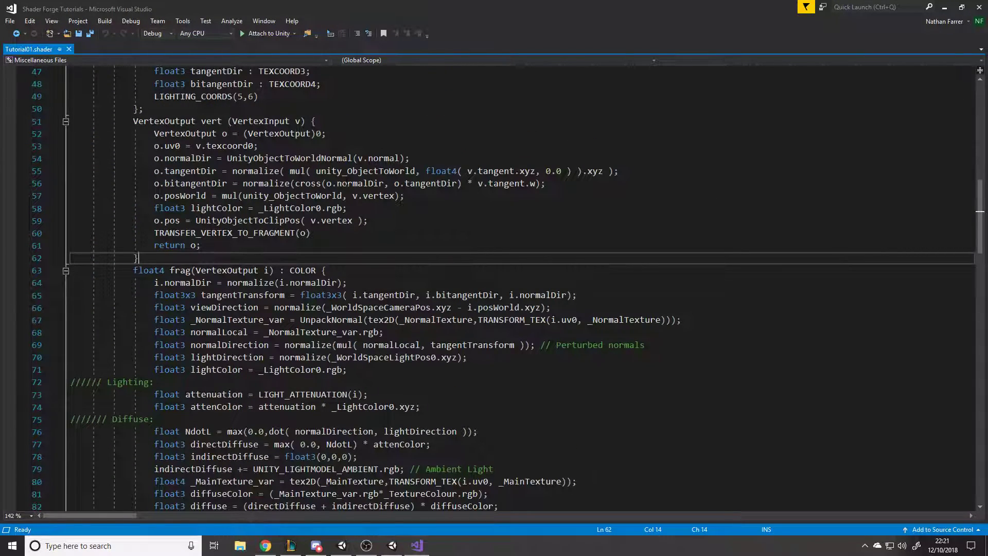
- Read through the frag function's normal, lighting and diffuse calculations
scroll(347, 182, down, 3)
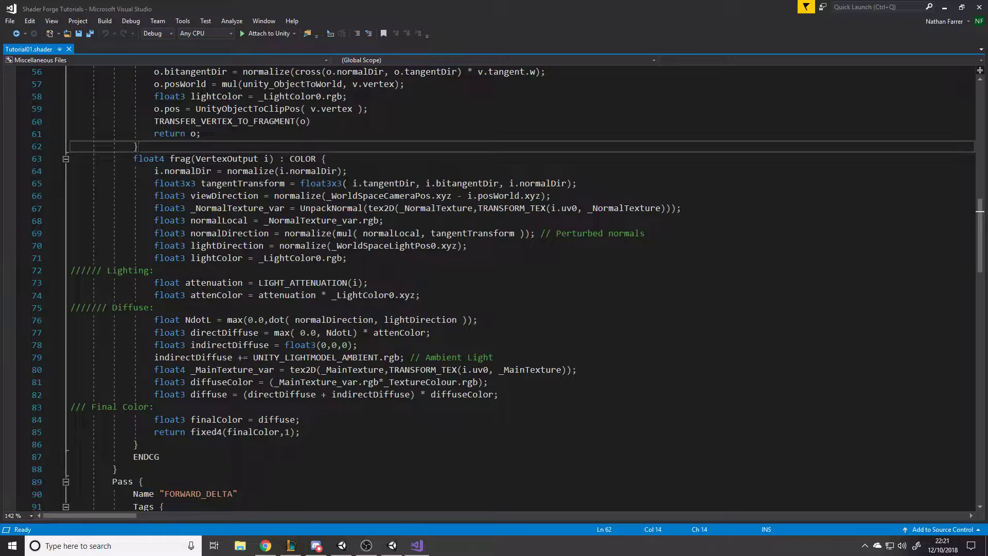
scroll(347, 182, down, 2)
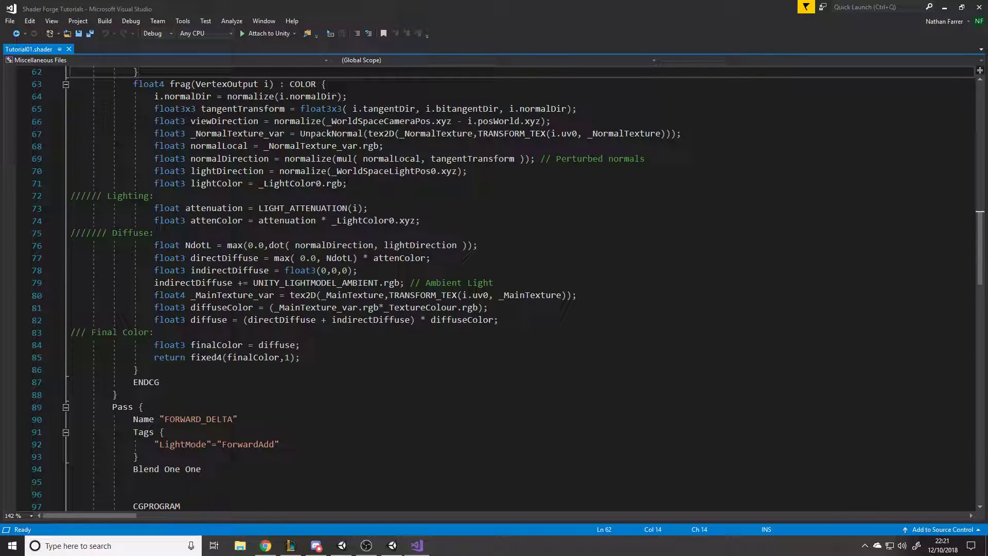
scroll(256, 158, up, 1)
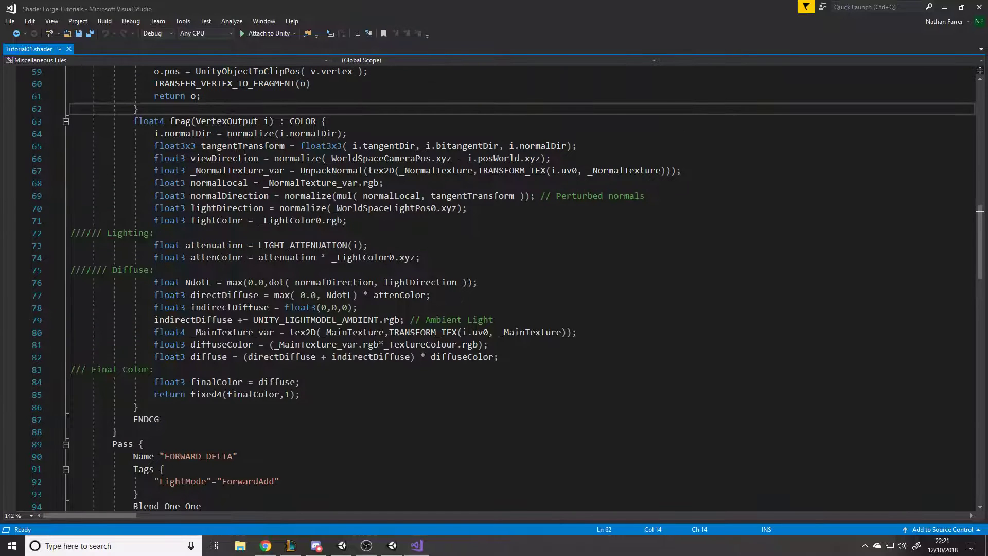
click(368, 221)
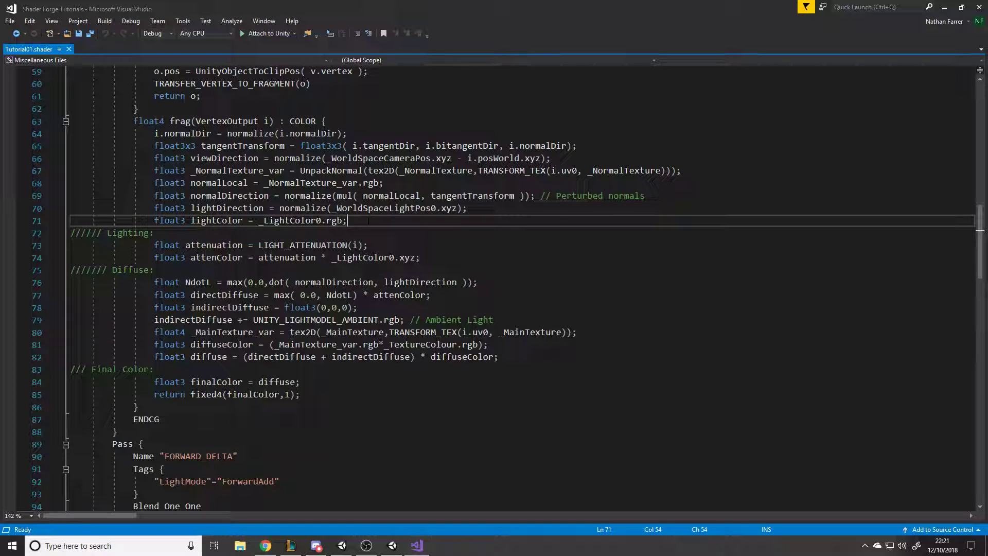
click(447, 386)
- Examine the Final Color section and the finalColor and alpha arguments of its return statement
drag(170, 369, 71, 369)
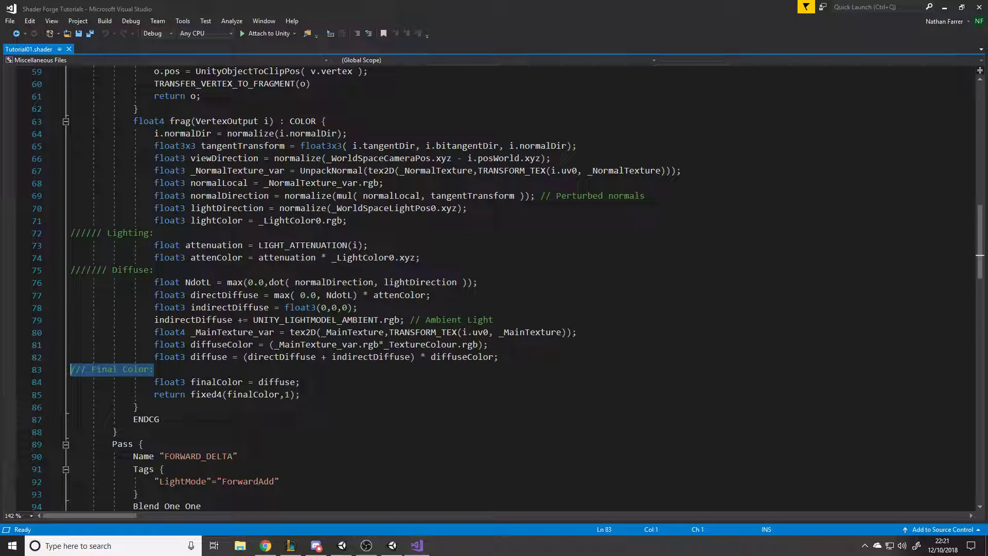
scroll(282, 346, down, 1)
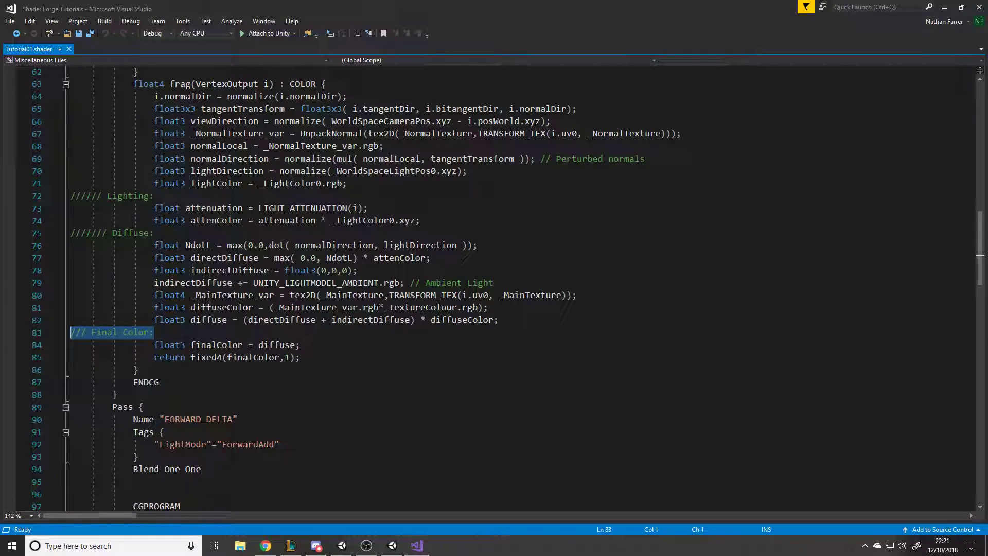
double_click(269, 359)
click(292, 358)
double_click(287, 358)
click(303, 357)
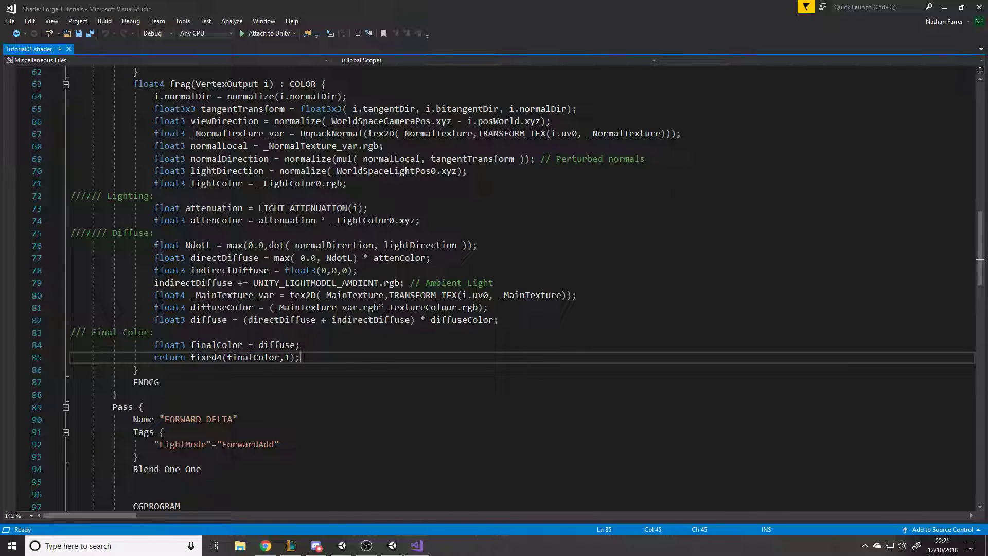
key(Left)
key(Left)
- Switch to Unity, inspect the Tutorial01 material's Texture Colour and try its alpha slider, leaving alpha at 255
click(392, 545)
click(237, 367)
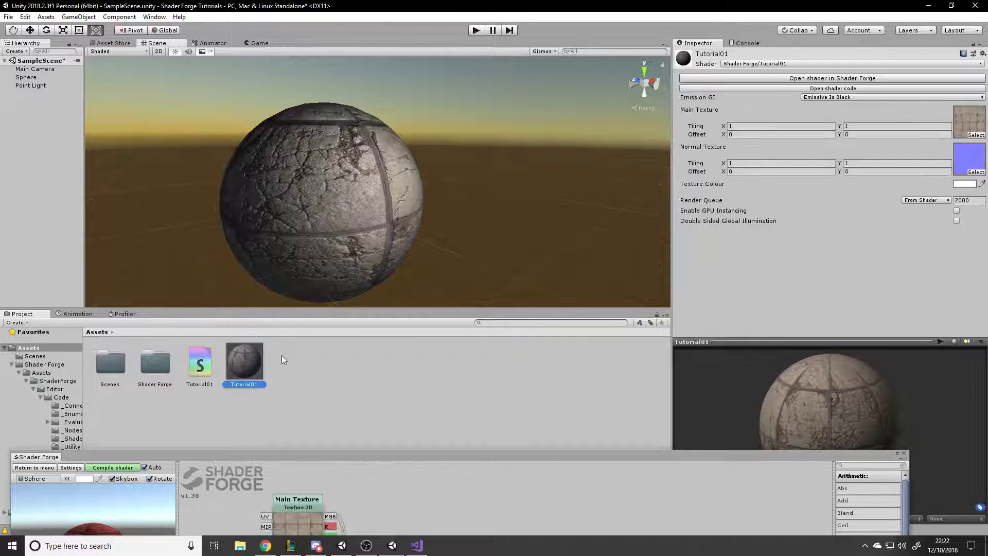
click(965, 184)
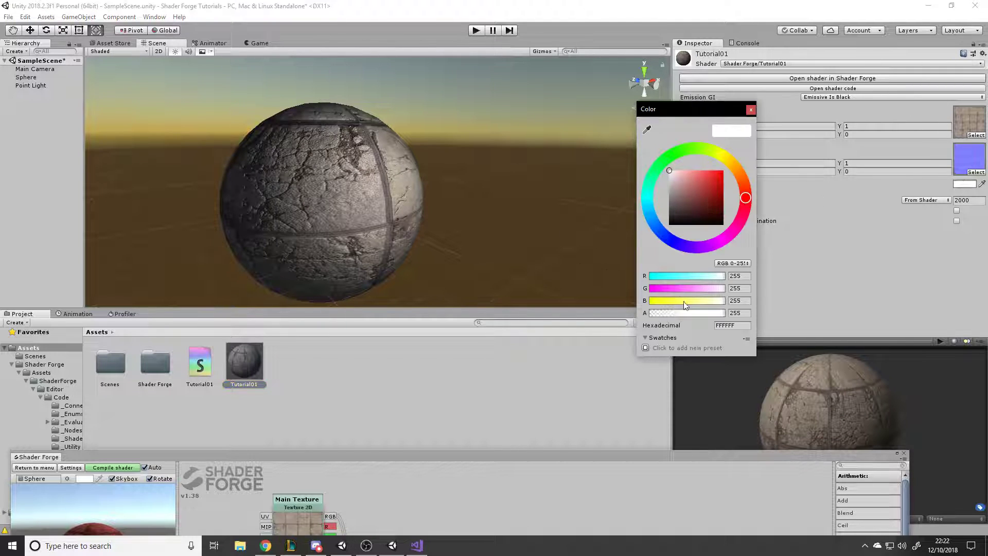
drag(689, 314, 724, 313)
click(751, 110)
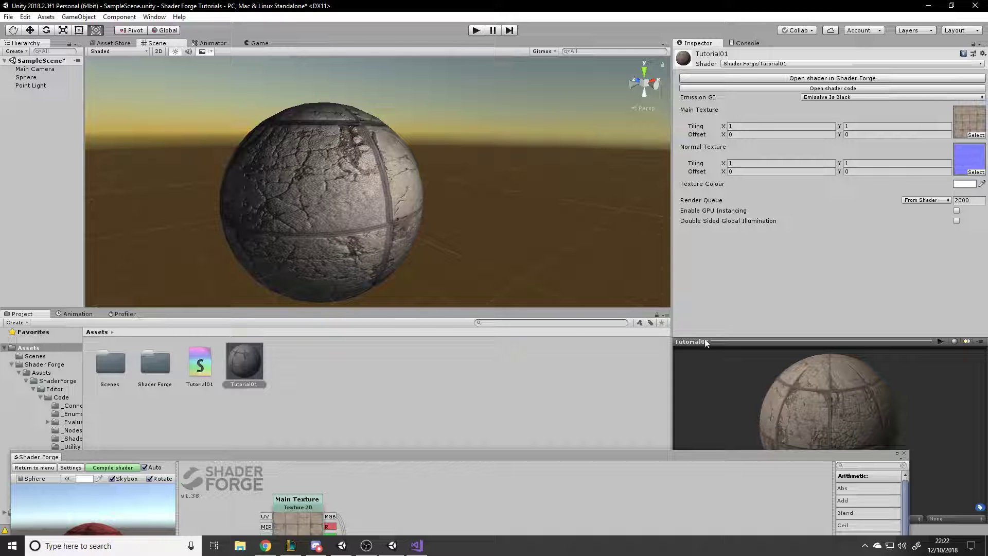
- Dock the Shader Forge window between the Animator and Game views and show its graph
drag(452, 451, 477, 129)
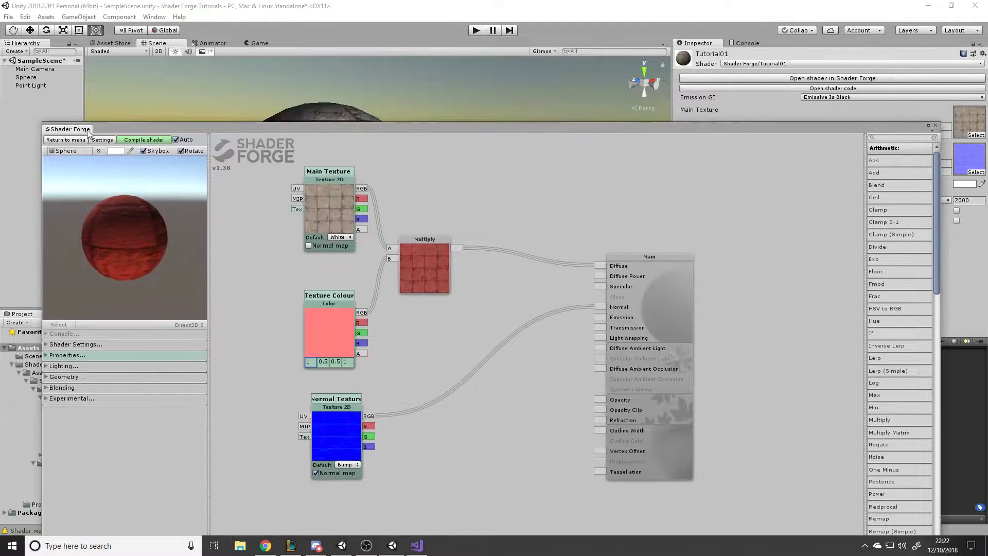
drag(91, 128, 266, 45)
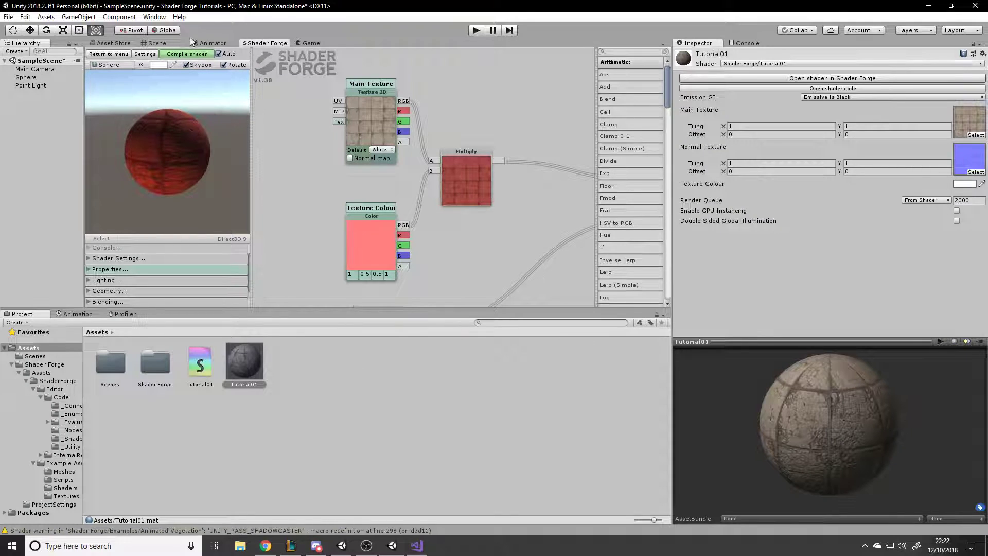
click(165, 41)
click(265, 43)
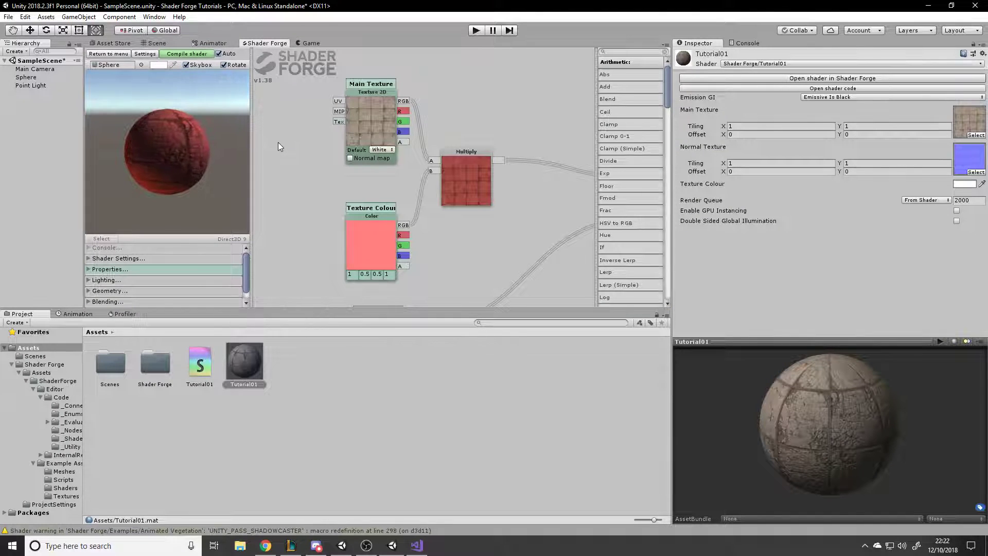